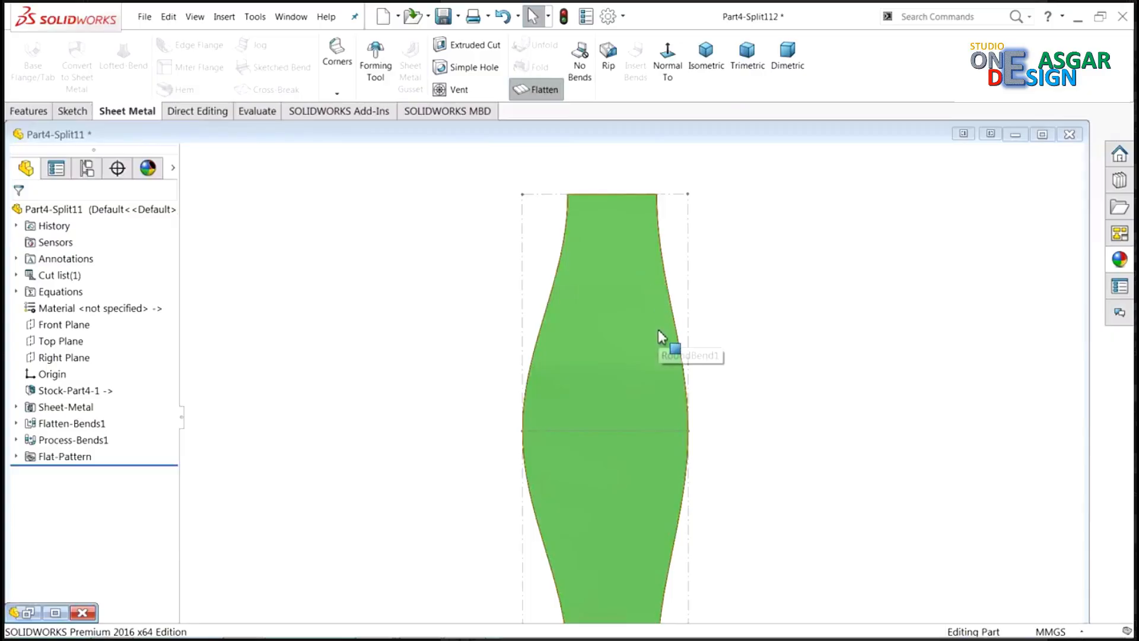
# Step: Review the finished example across the open flat-pattern and pipe elbow part windows, minimizing each one viewed
pyautogui.click(713, 324)
pyautogui.click(1014, 135)
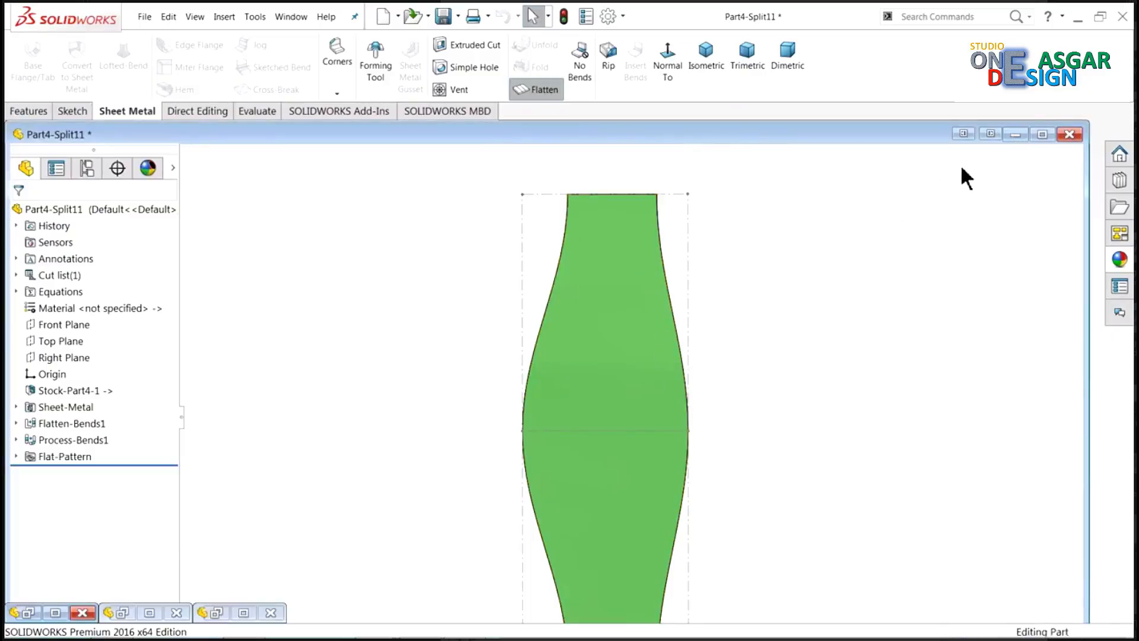
pyautogui.click(243, 613)
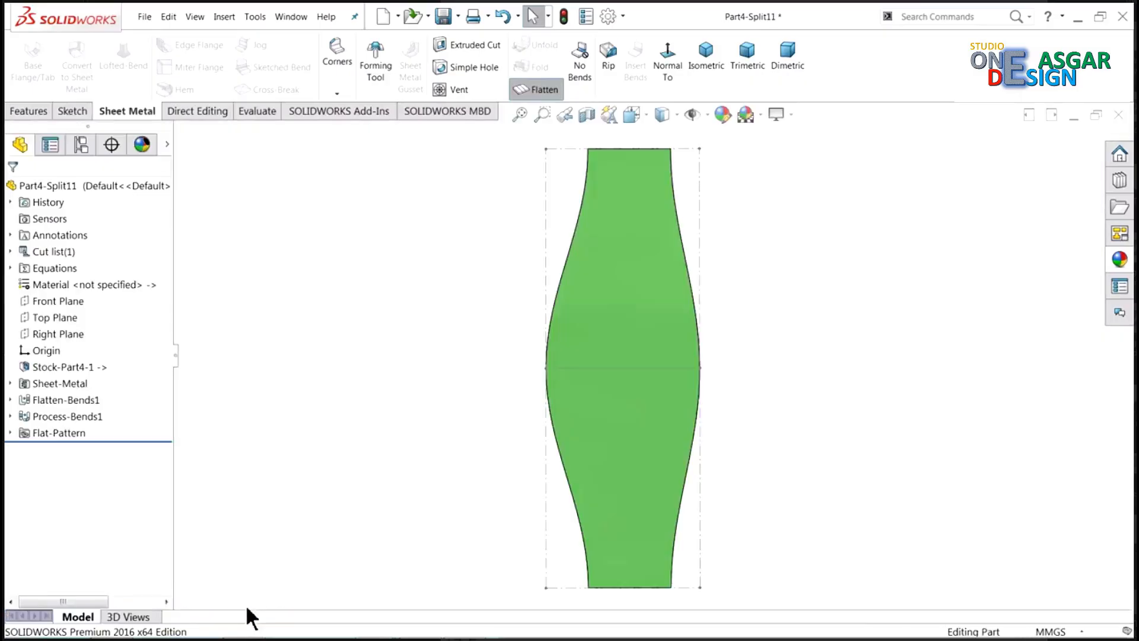
pyautogui.click(1075, 115)
pyautogui.click(150, 613)
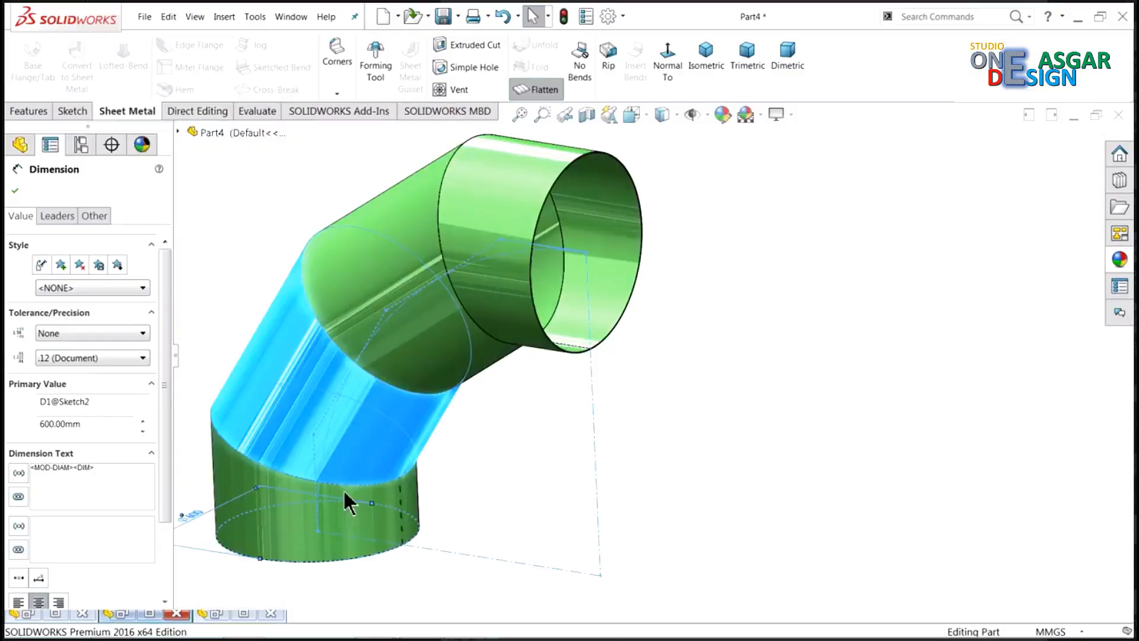
pyautogui.click(1073, 116)
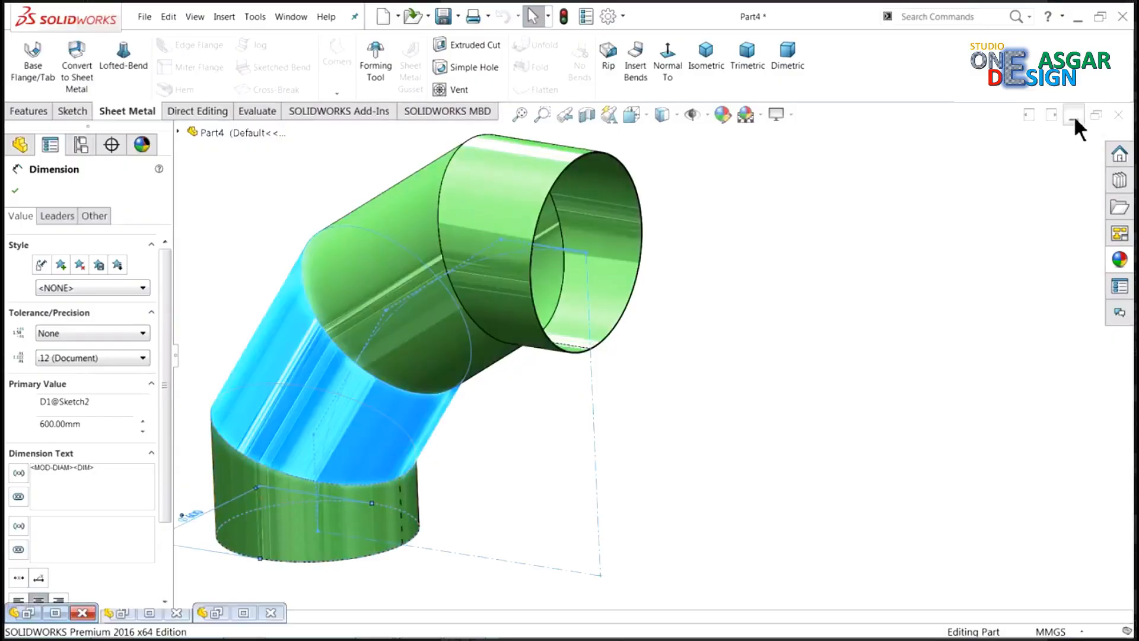
pyautogui.click(55, 613)
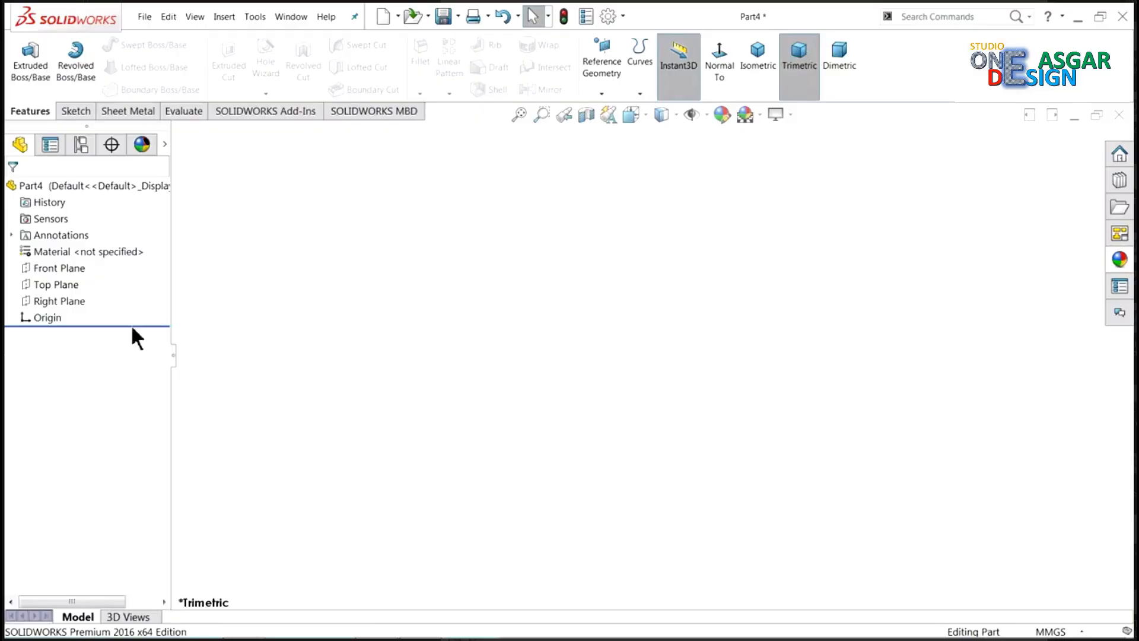
# Step: Start a sketch on the Front Plane and draw a construction circle of about 94 mm radius centred on the origin
pyautogui.click(44, 269)
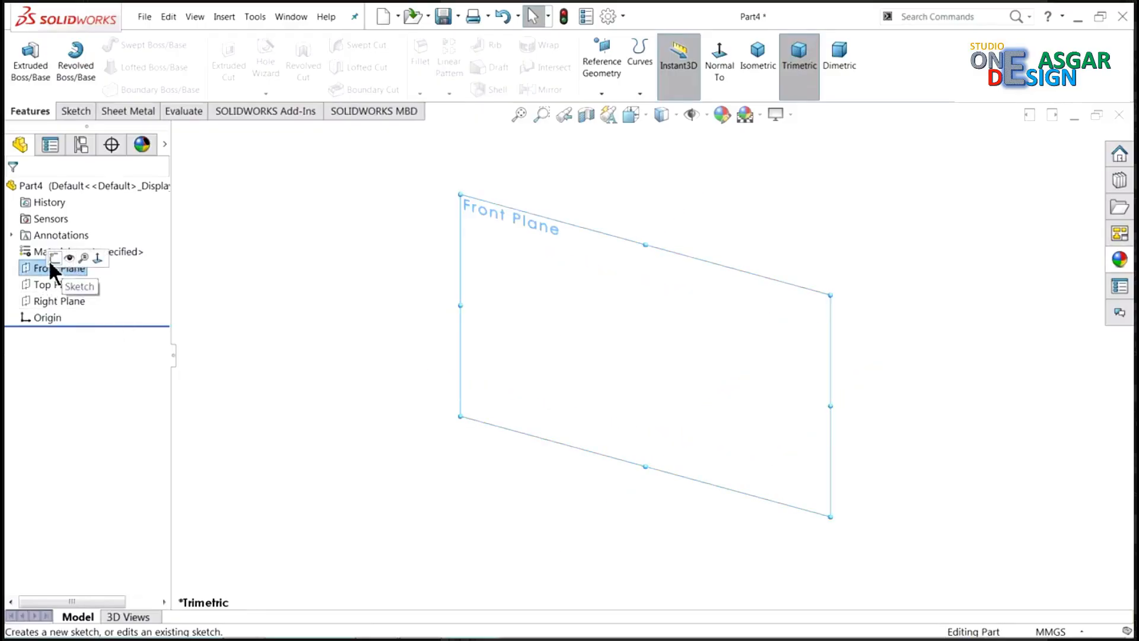
pyautogui.click(51, 263)
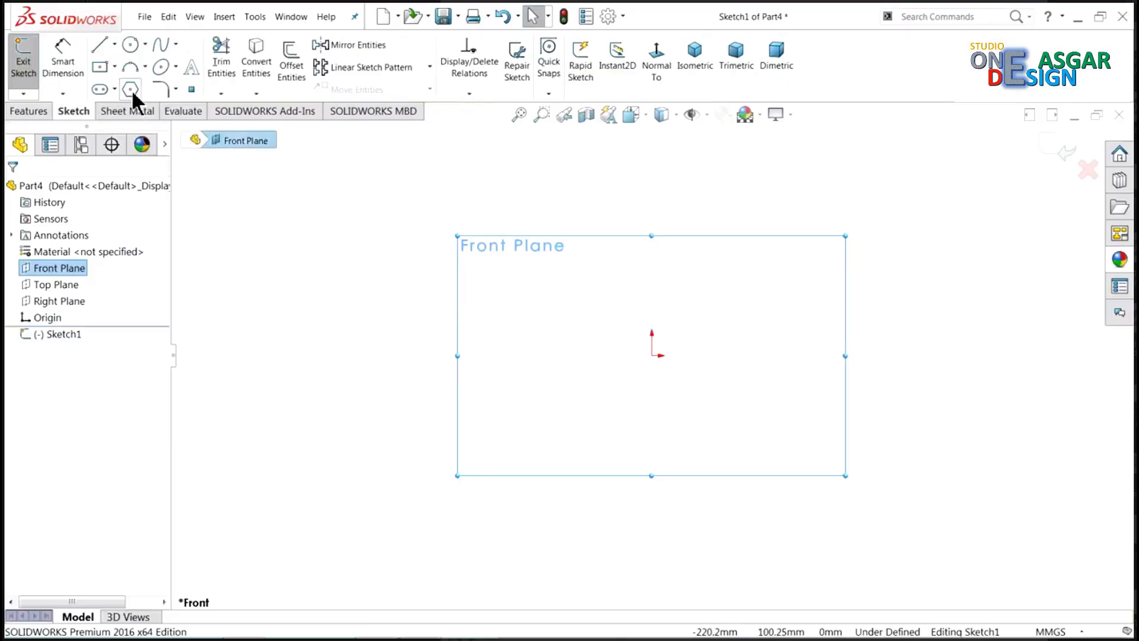
pyautogui.click(130, 45)
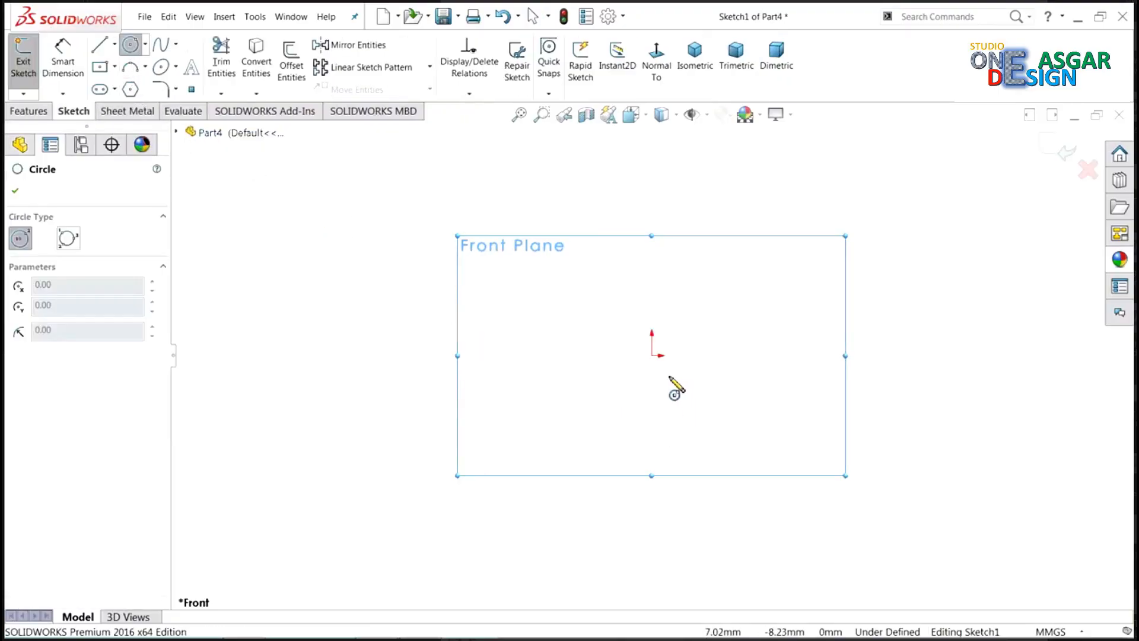
pyautogui.moveTo(651, 356); pyautogui.dragTo(763, 191)
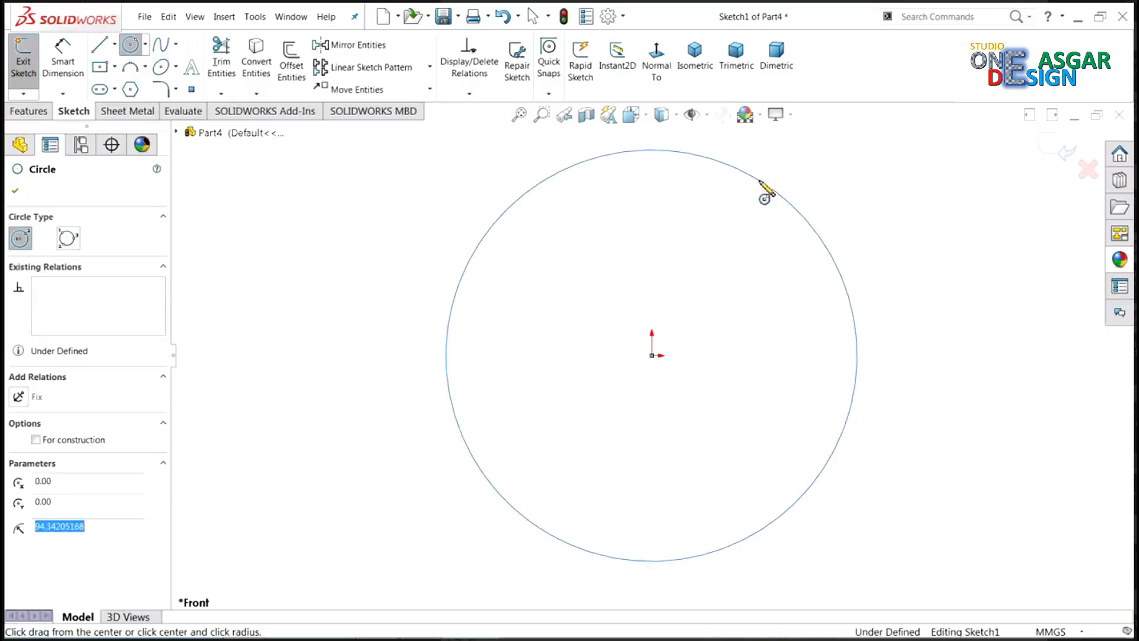
pyautogui.click(69, 439)
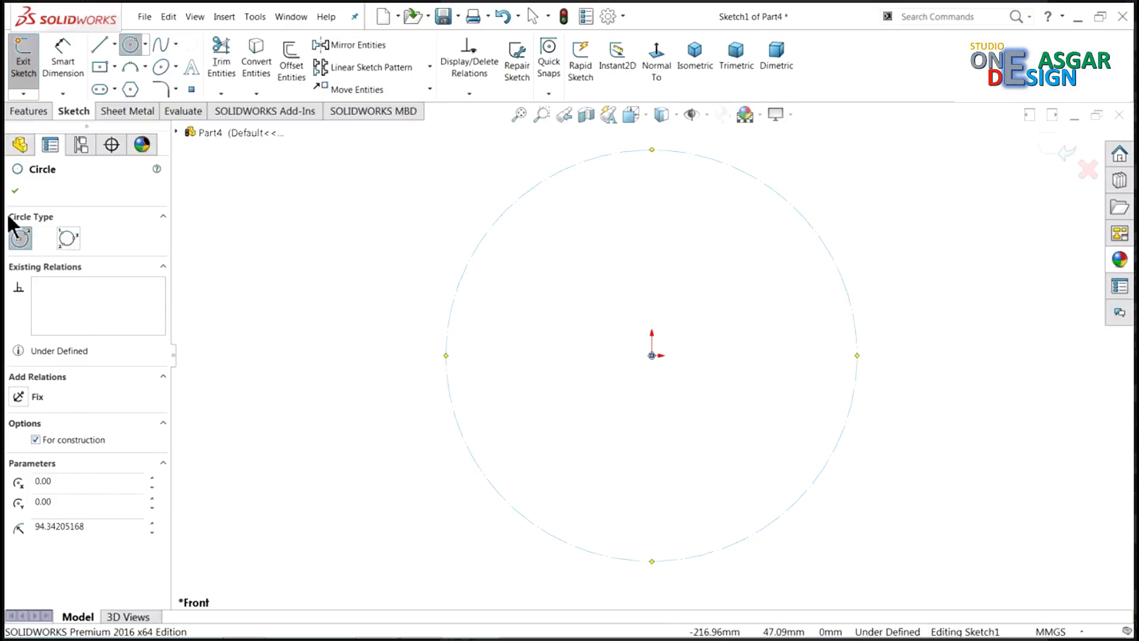
pyautogui.click(13, 193)
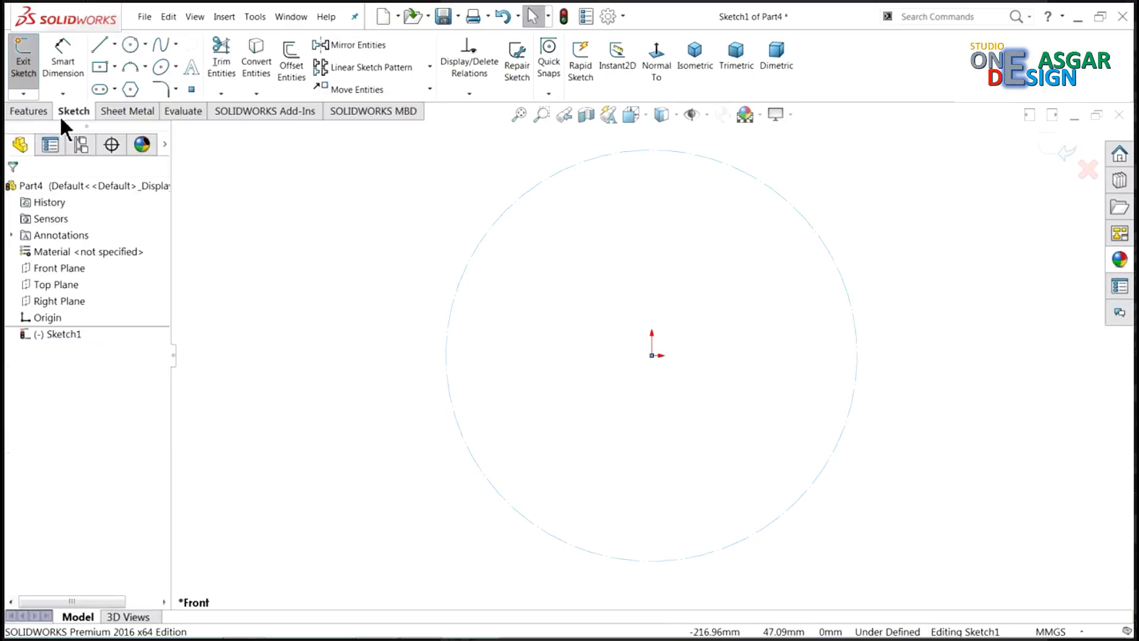
# Step: Draw connected lines from the circle's top point to the origin and on to its right quadrant point, and make both construction lines
pyautogui.click(99, 44)
pyautogui.click(651, 150)
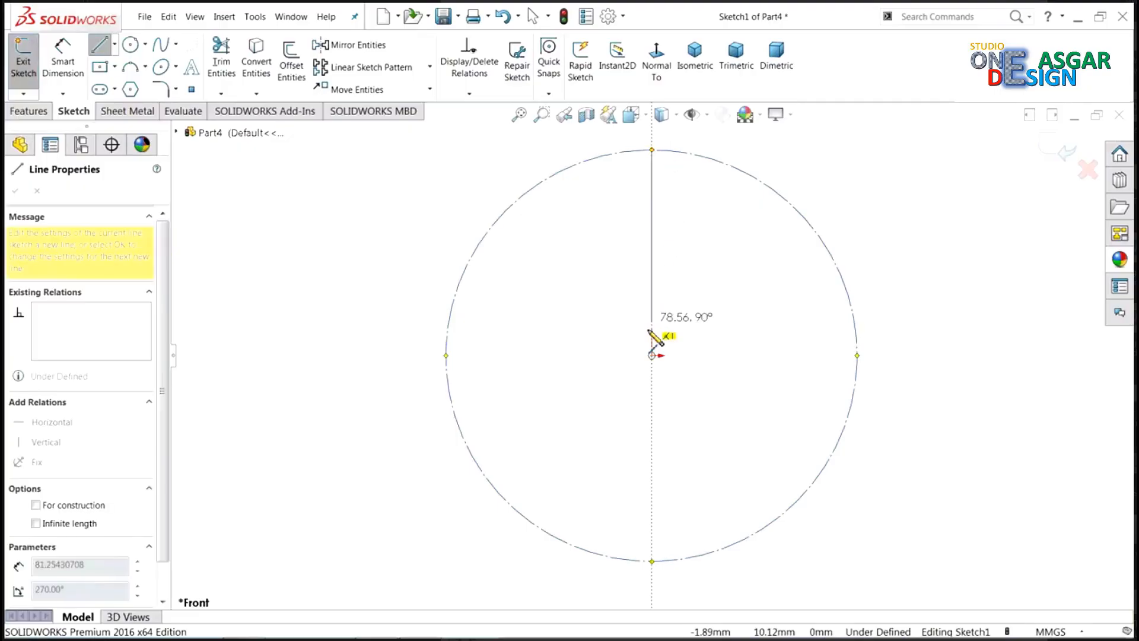
pyautogui.click(651, 355)
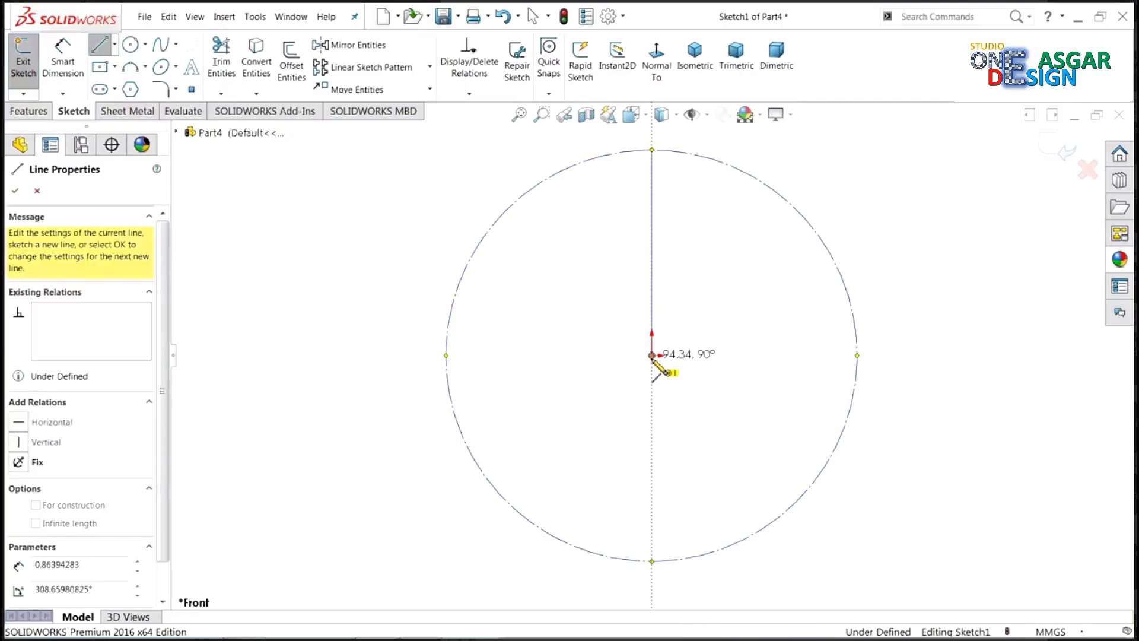
pyautogui.click(857, 355)
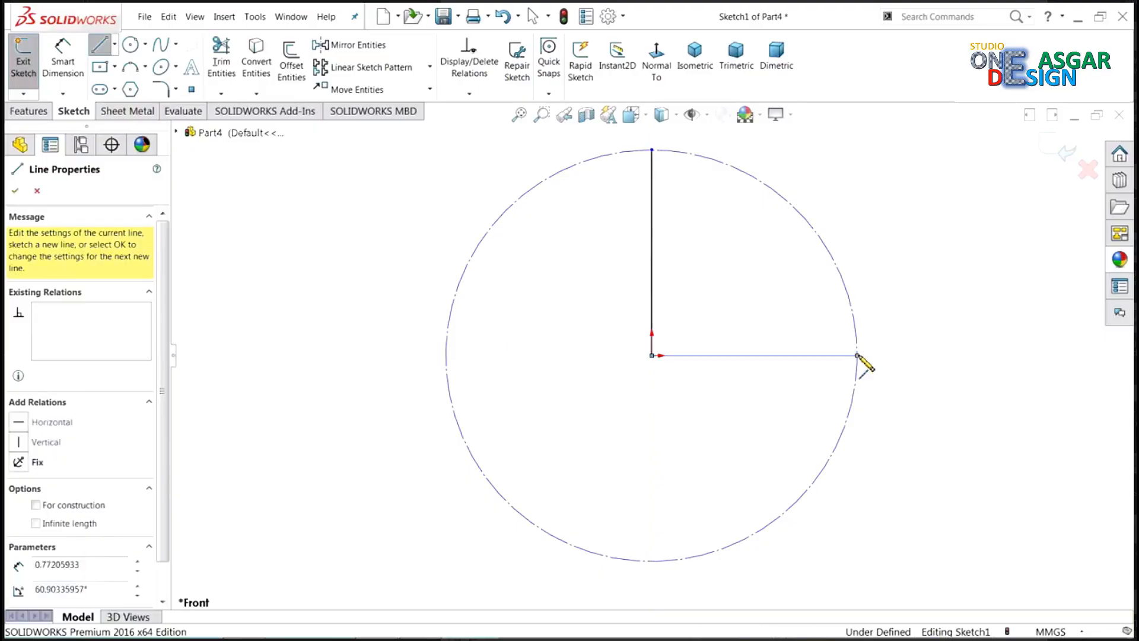
pyautogui.rightClick(922, 244)
pyautogui.click(926, 244)
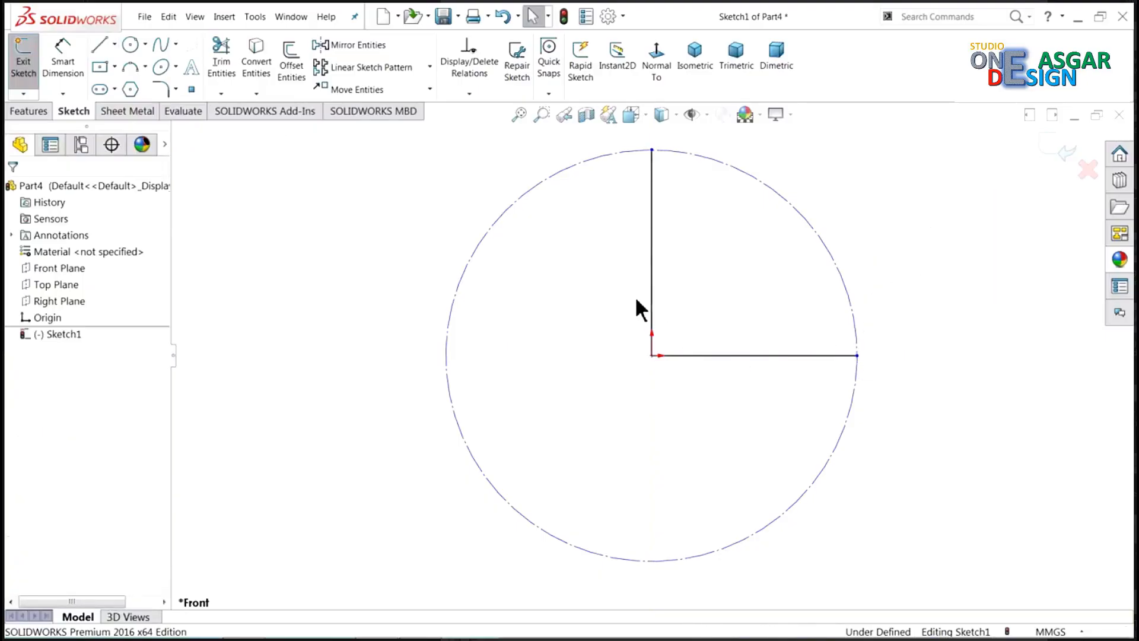
pyautogui.moveTo(713, 311); pyautogui.dragTo(617, 392)
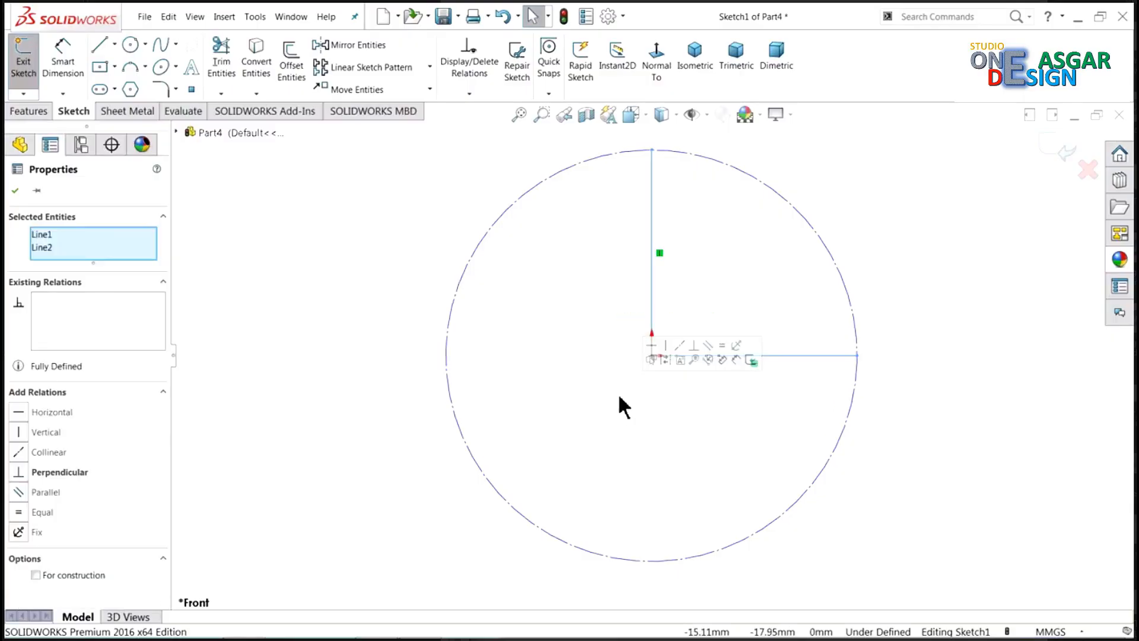
pyautogui.click(661, 360)
# Step: Dimension the vertical construction line and set its length to 1000 mm
pyautogui.scroll(-2, 748, 280)
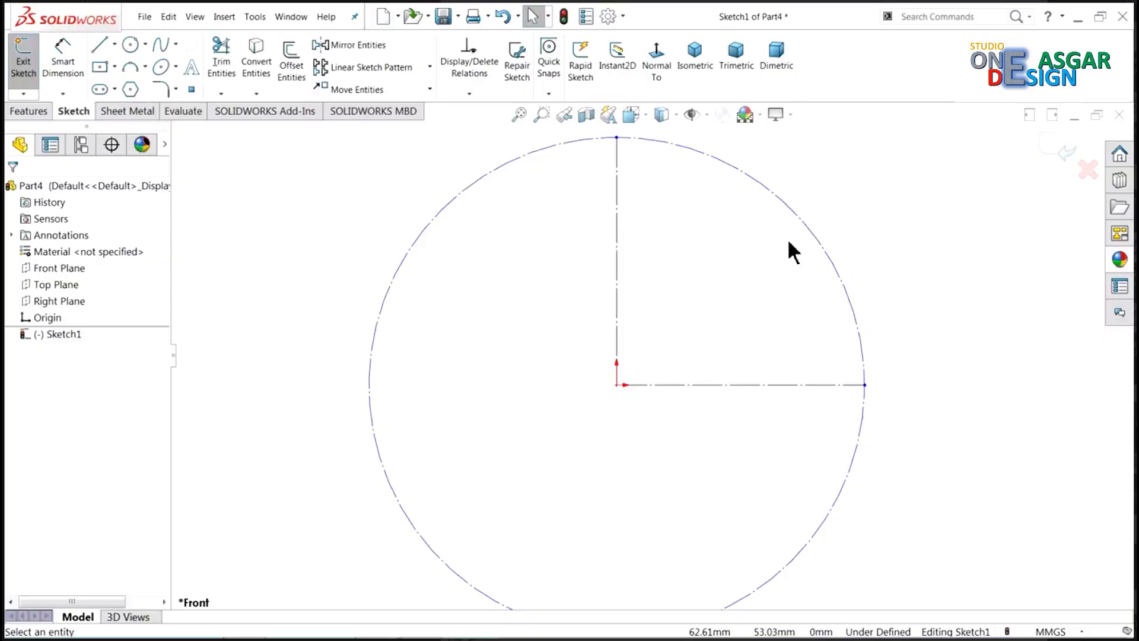
pyautogui.click(63, 60)
pyautogui.scroll(1, 653, 350)
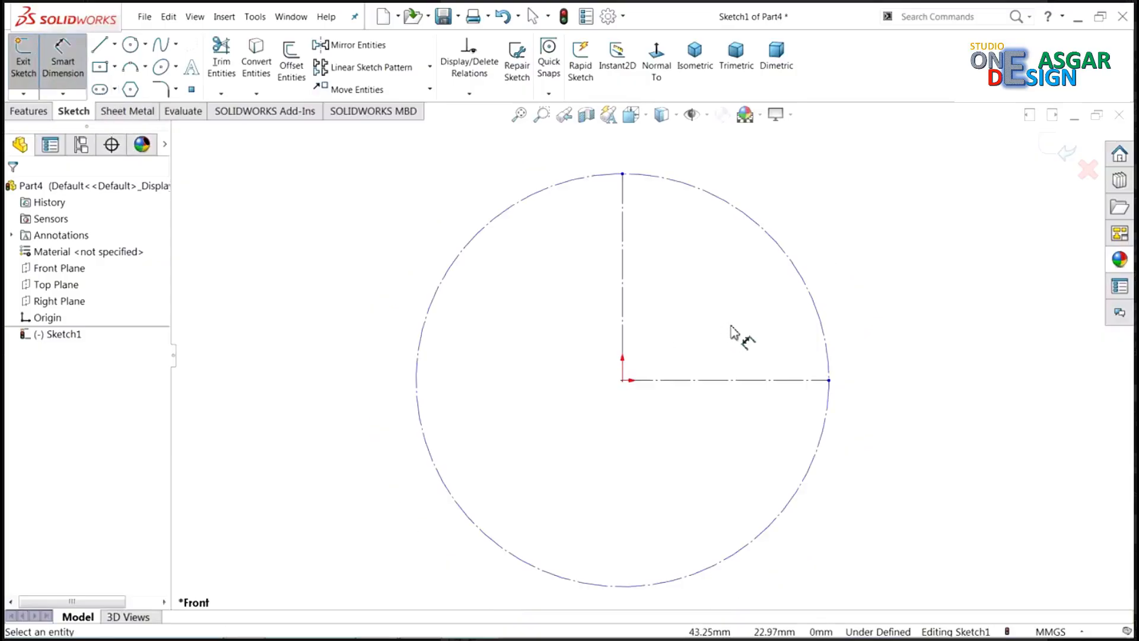
pyautogui.click(623, 299)
pyautogui.click(587, 302)
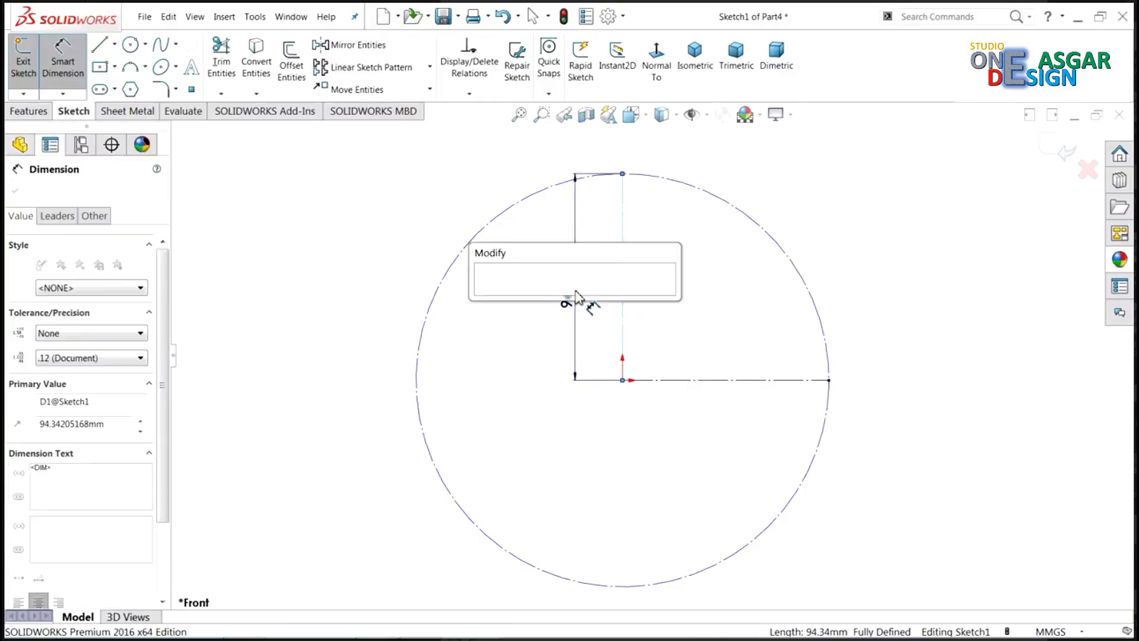
pyautogui.write('1000')
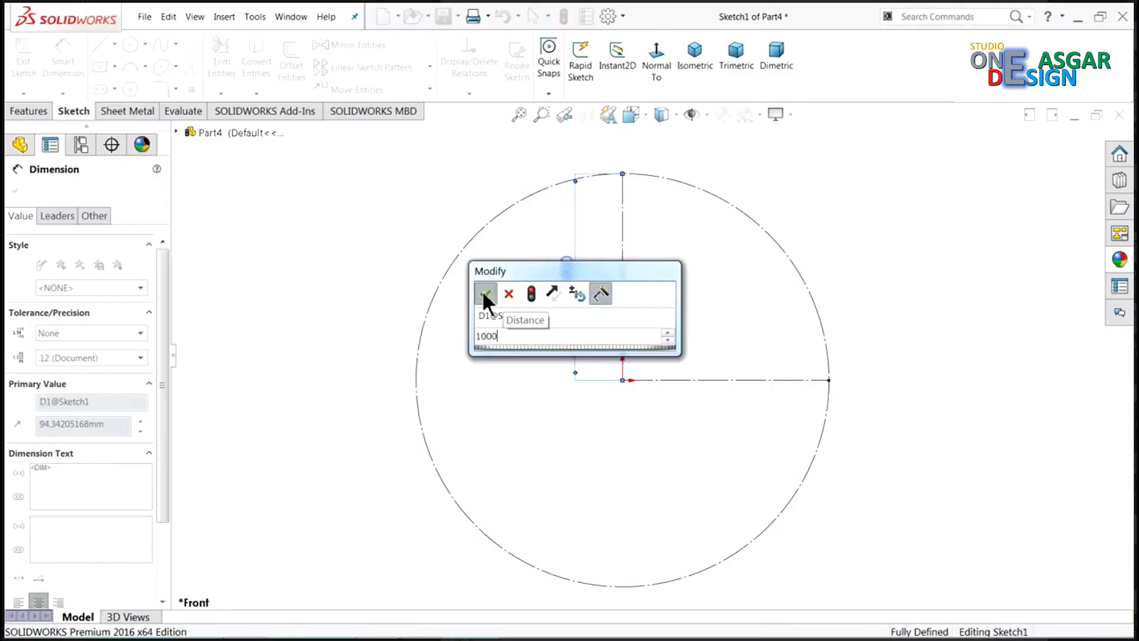
pyautogui.click(484, 293)
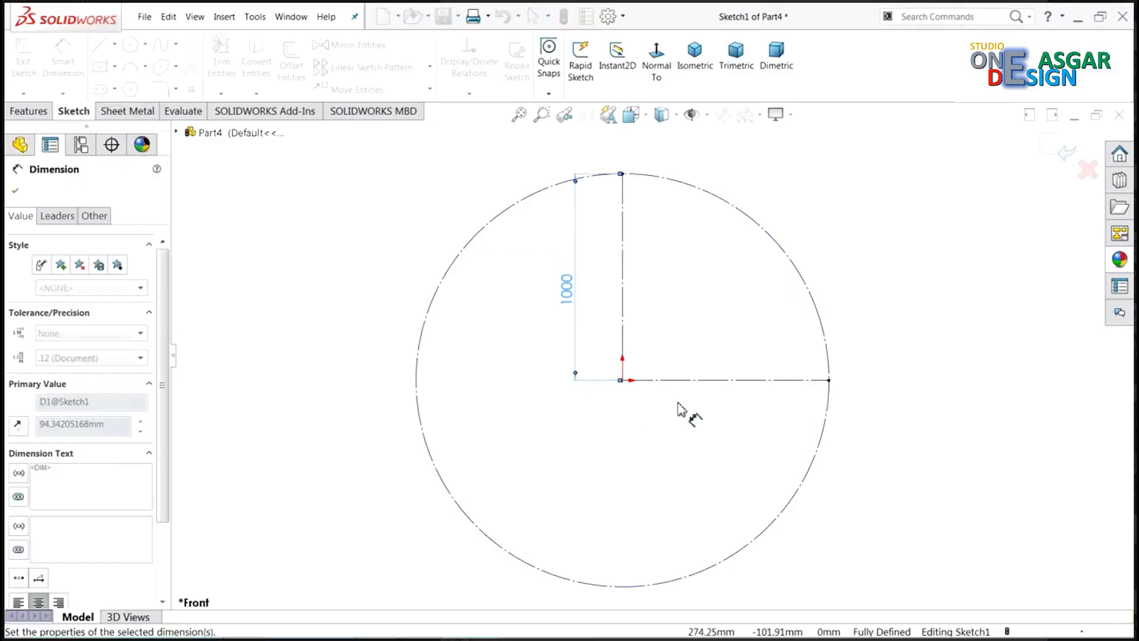
# Step: Add a driven length dimension below the horizontal construction line
pyautogui.click(721, 381)
pyautogui.click(724, 425)
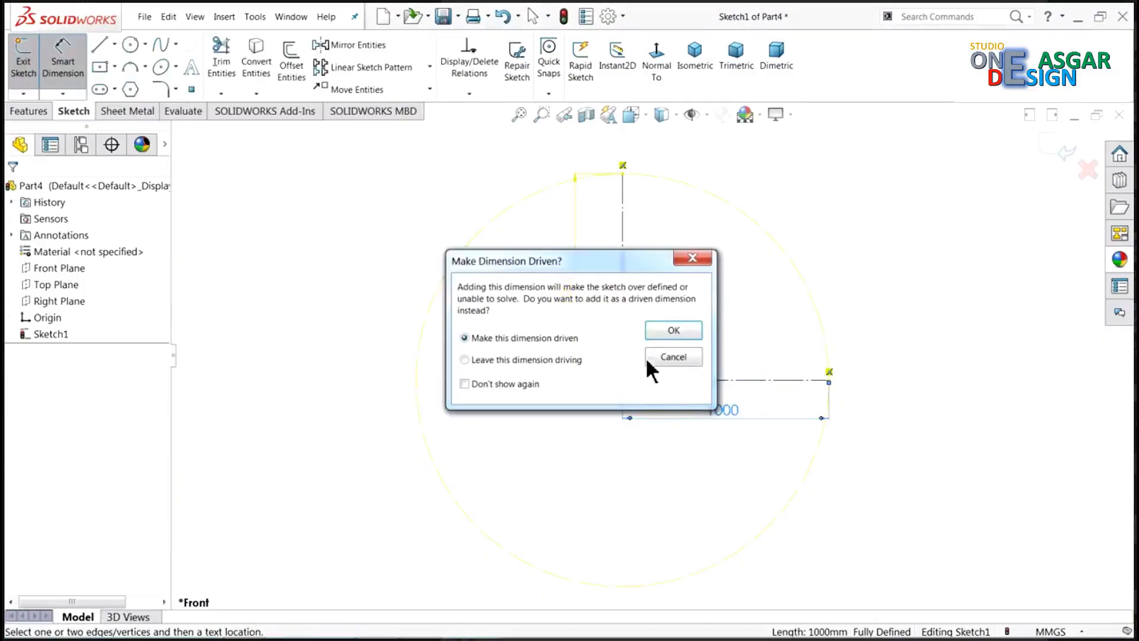
pyautogui.click(666, 332)
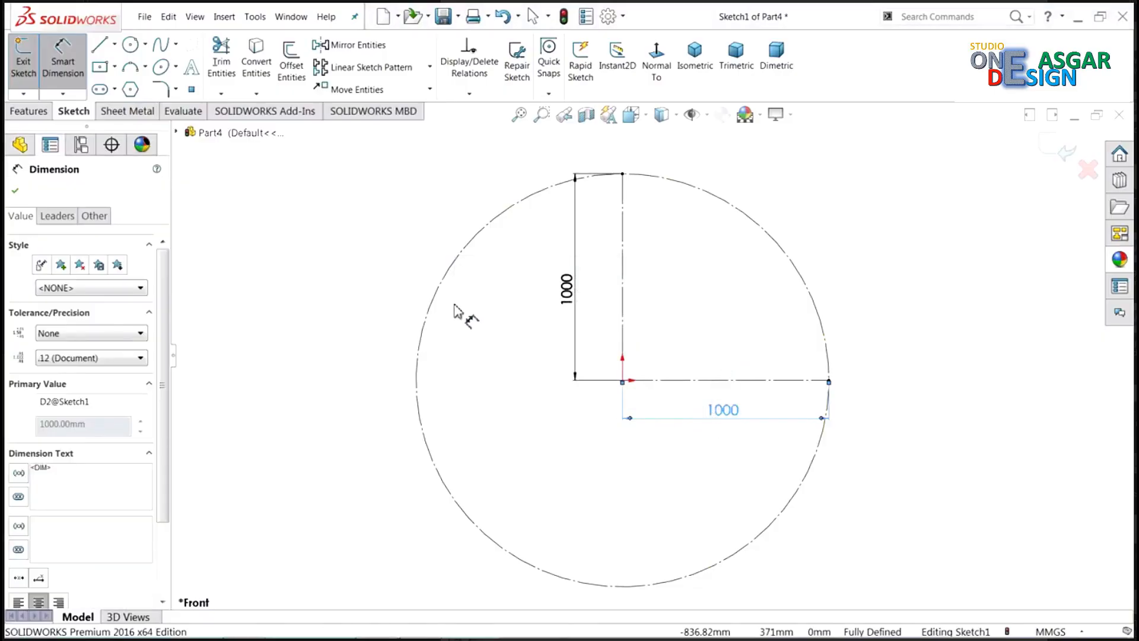
pyautogui.click(15, 190)
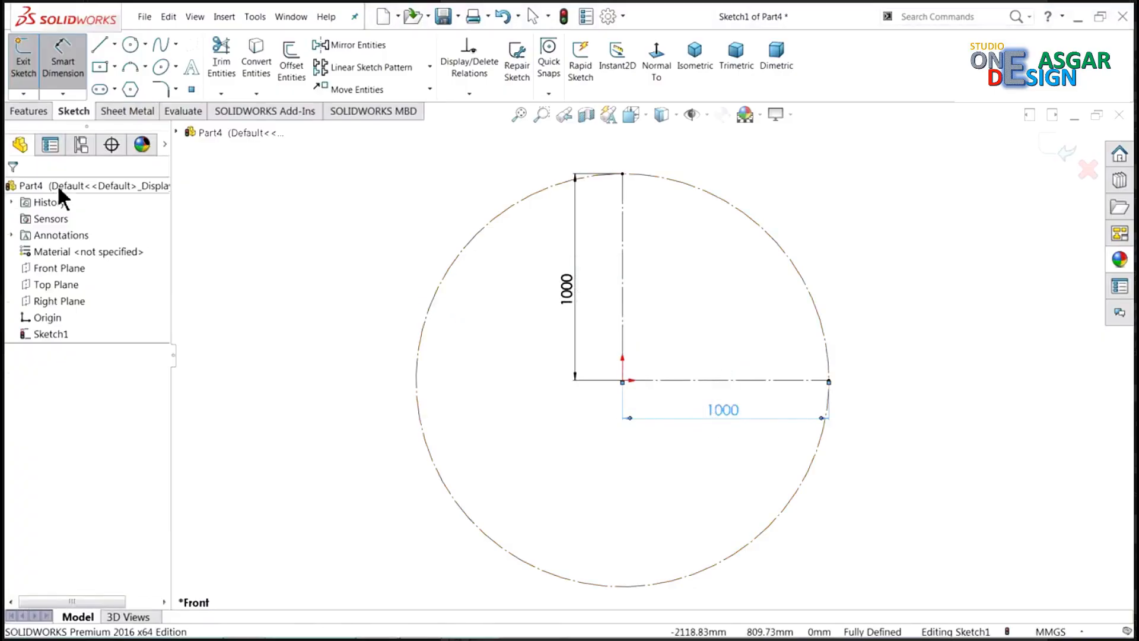
# Step: Trim the construction circle down to the upper-right quarter arc between the two radius lines
pyautogui.click(215, 76)
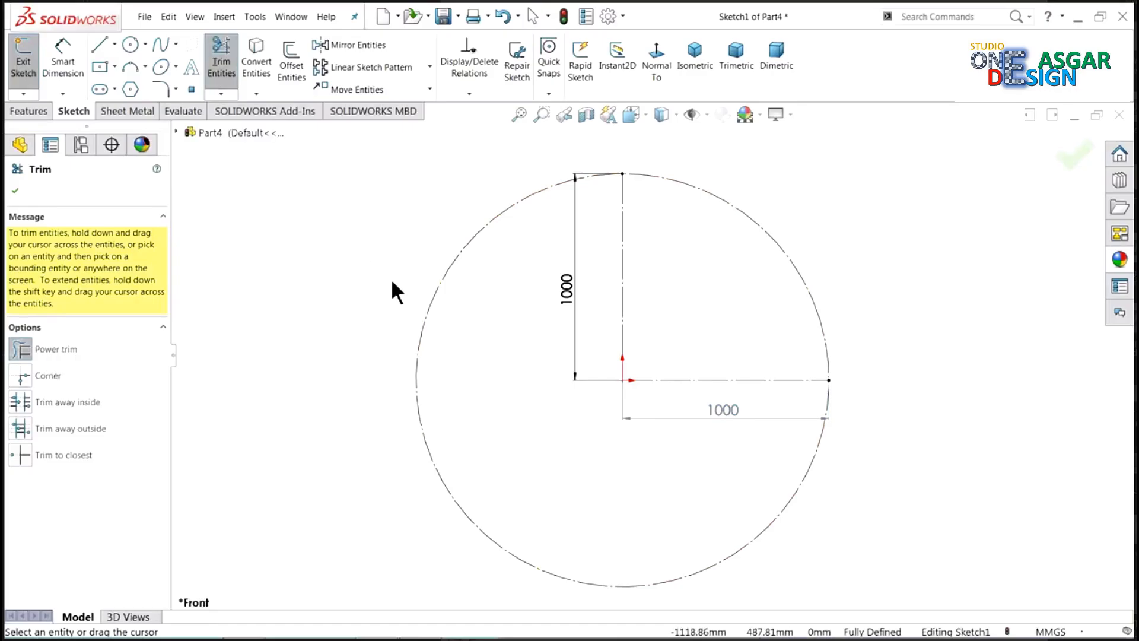
pyautogui.moveTo(393, 284); pyautogui.dragTo(465, 348)
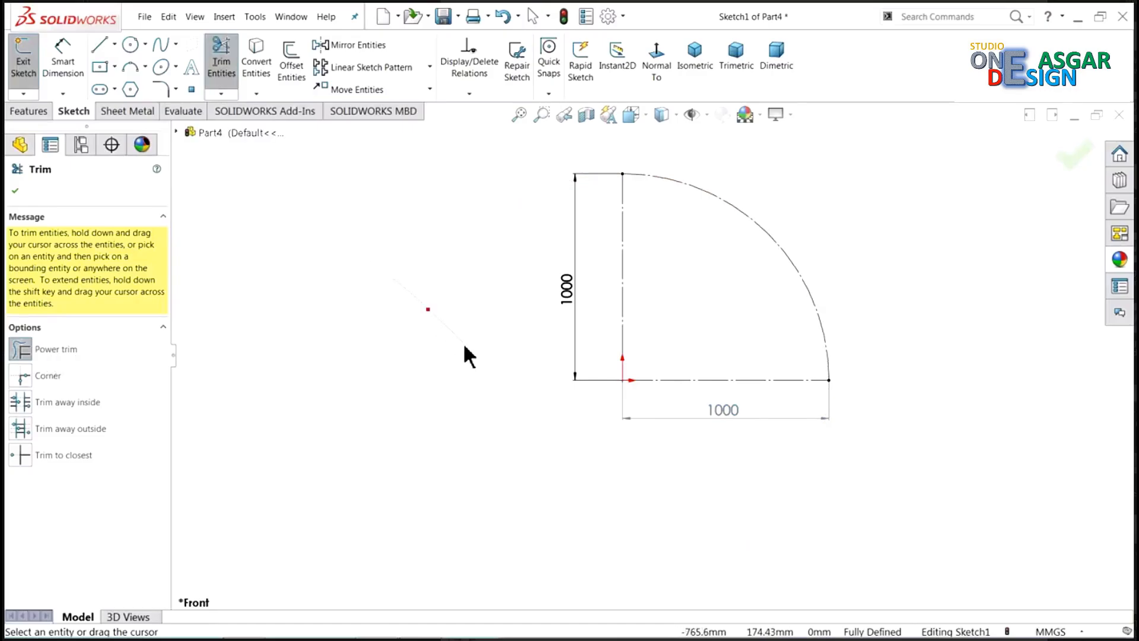
pyautogui.click(15, 190)
# Step: Draw four connected lines outside the arc between its ends: horizontal about 364 mm, two sloped, and vertical about 327 mm
pyautogui.click(99, 46)
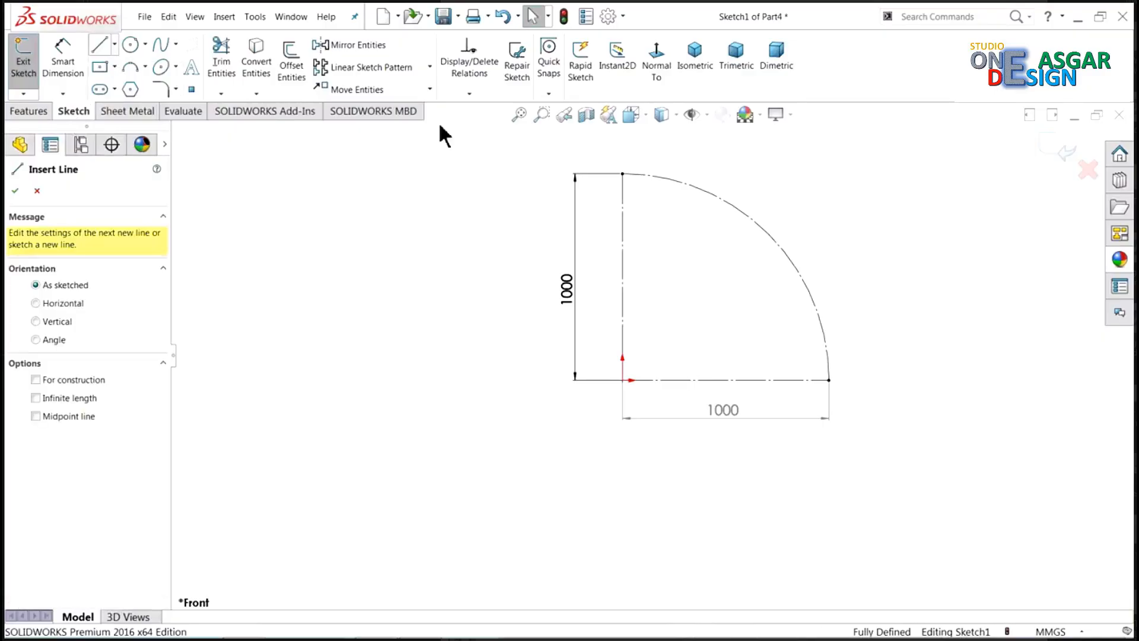
pyautogui.scroll(-2, 800, 223)
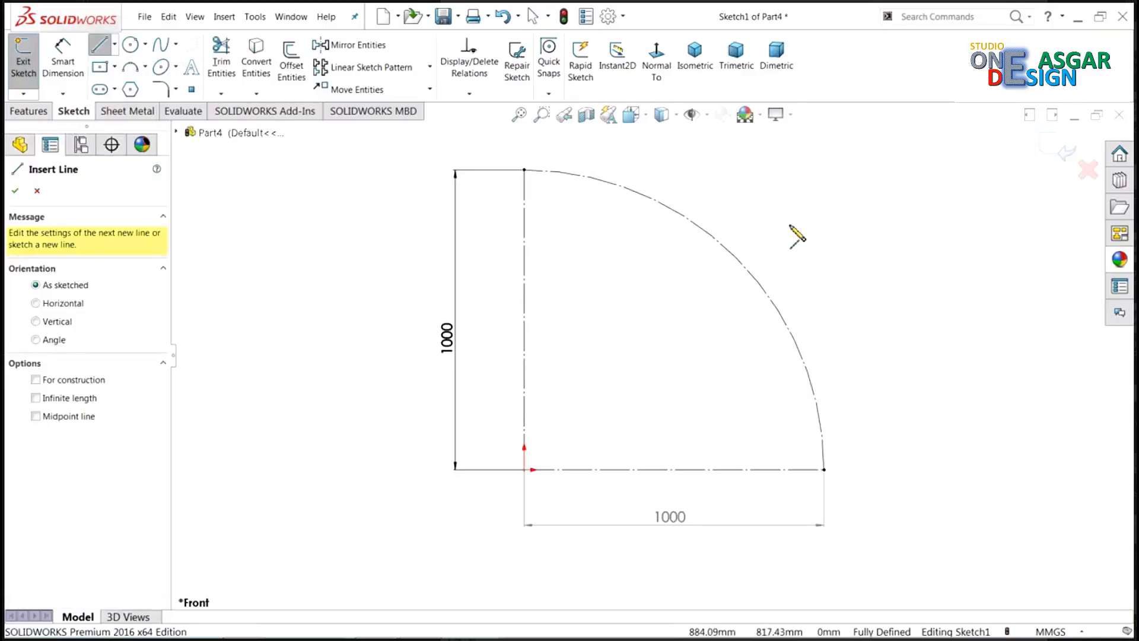
pyautogui.click(524, 170)
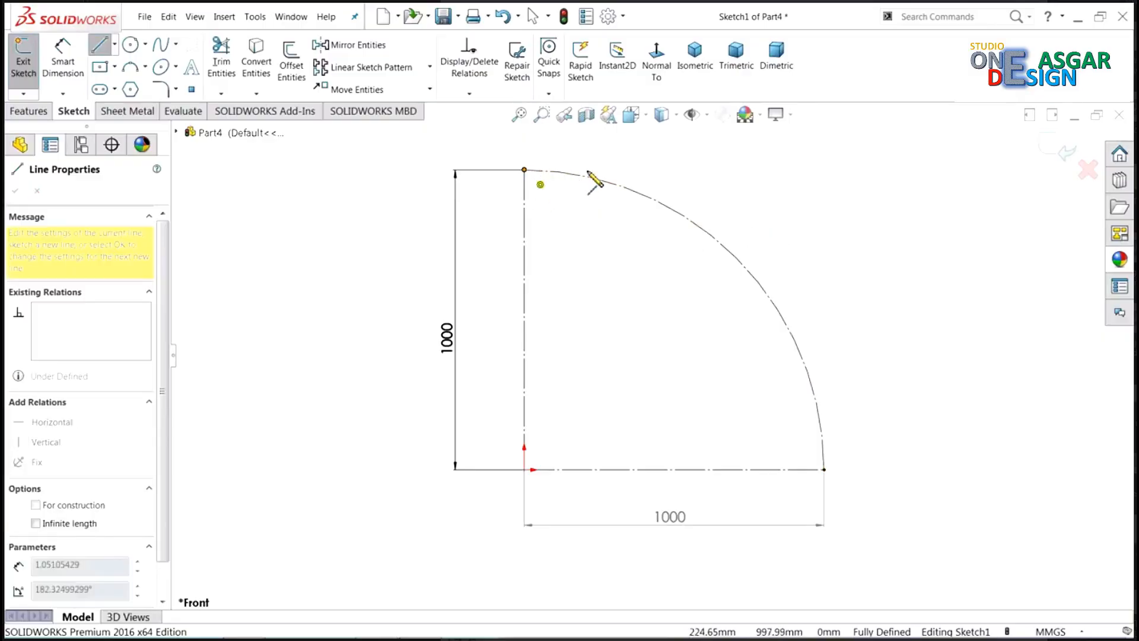
pyautogui.click(633, 171)
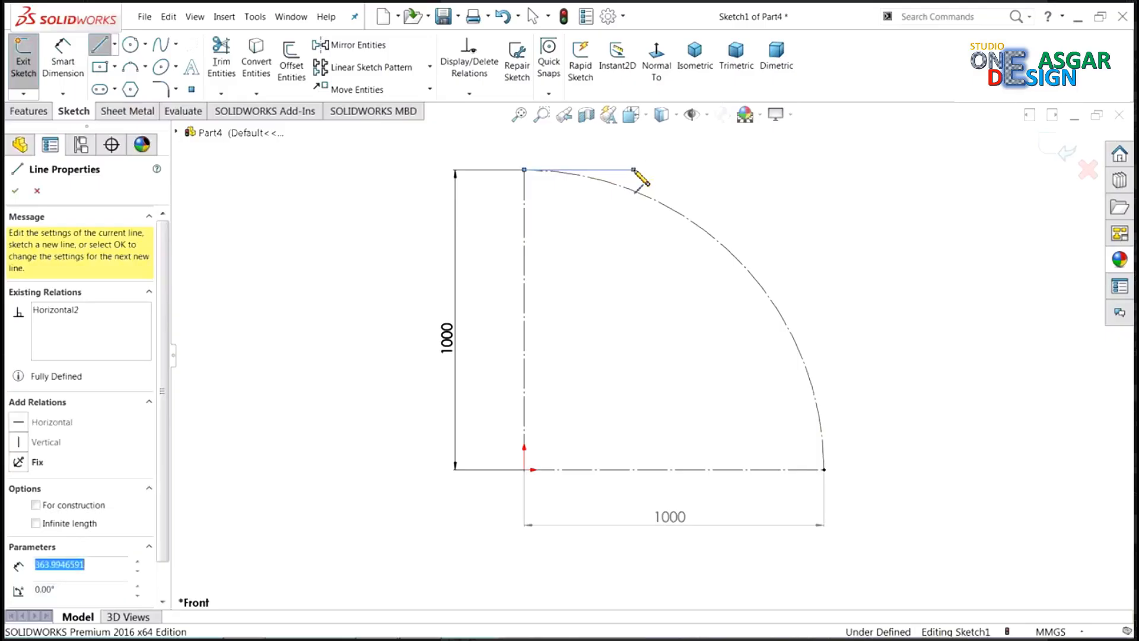
pyautogui.click(752, 237)
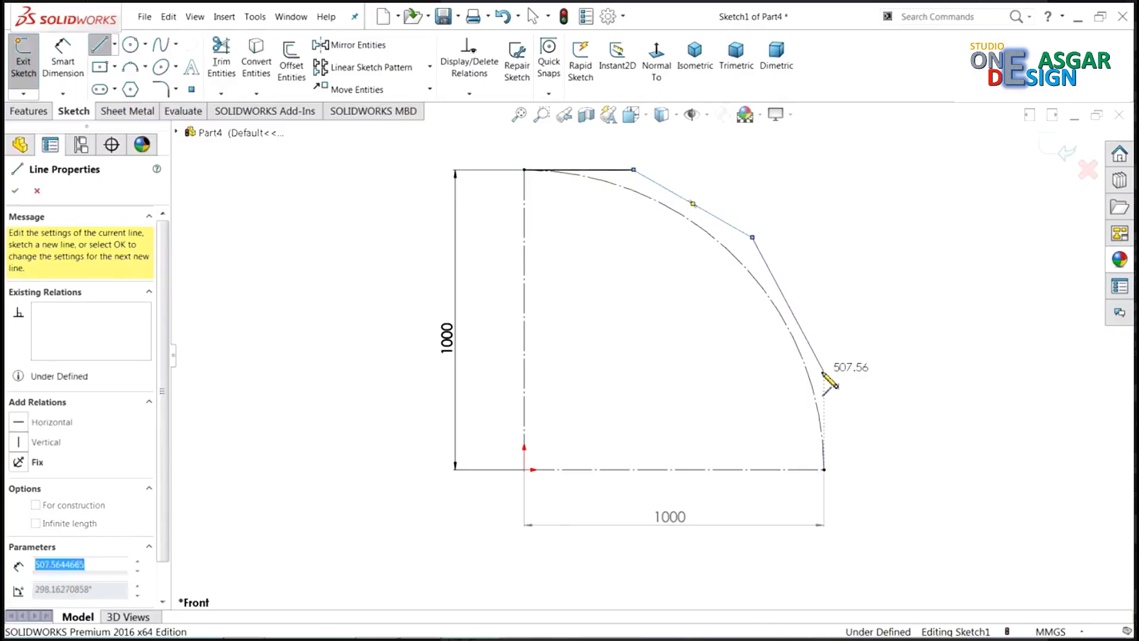
pyautogui.click(824, 372)
pyautogui.click(823, 469)
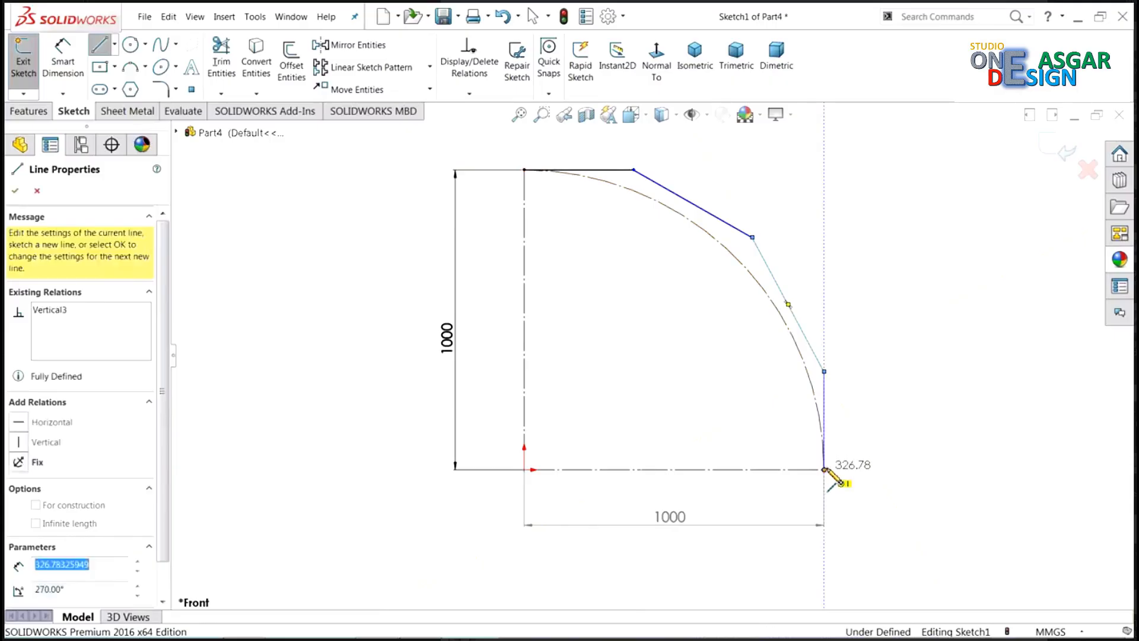
pyautogui.rightClick(909, 309)
pyautogui.click(934, 317)
# Step: Make the vertical and horizontal end lines of the path equal in length
pyautogui.scroll(-1, 883, 374)
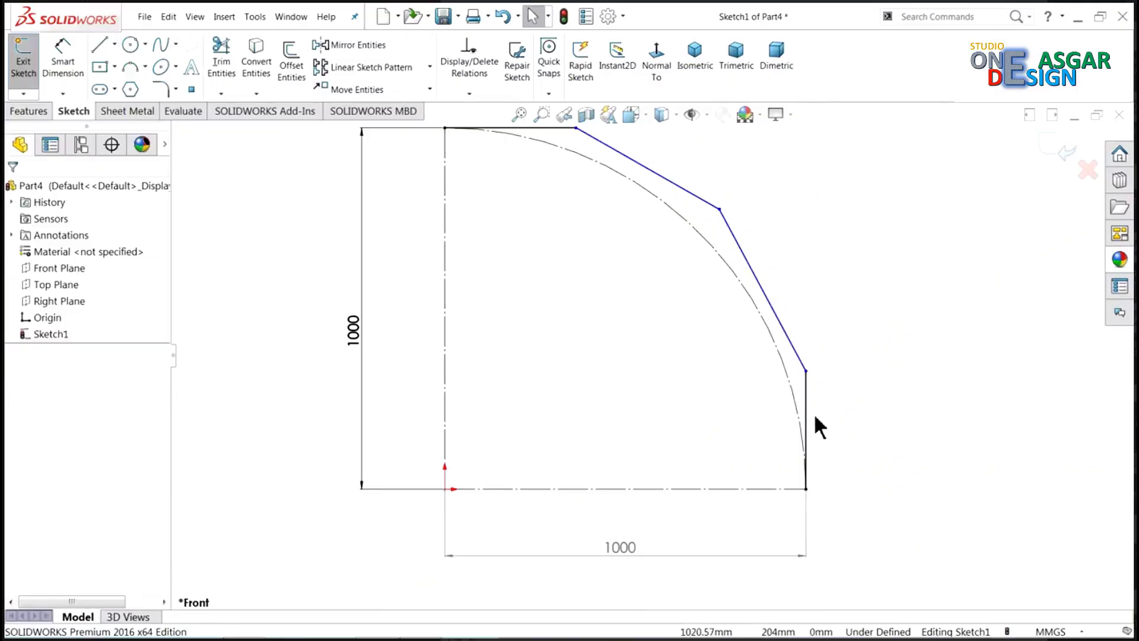
pyautogui.click(806, 429)
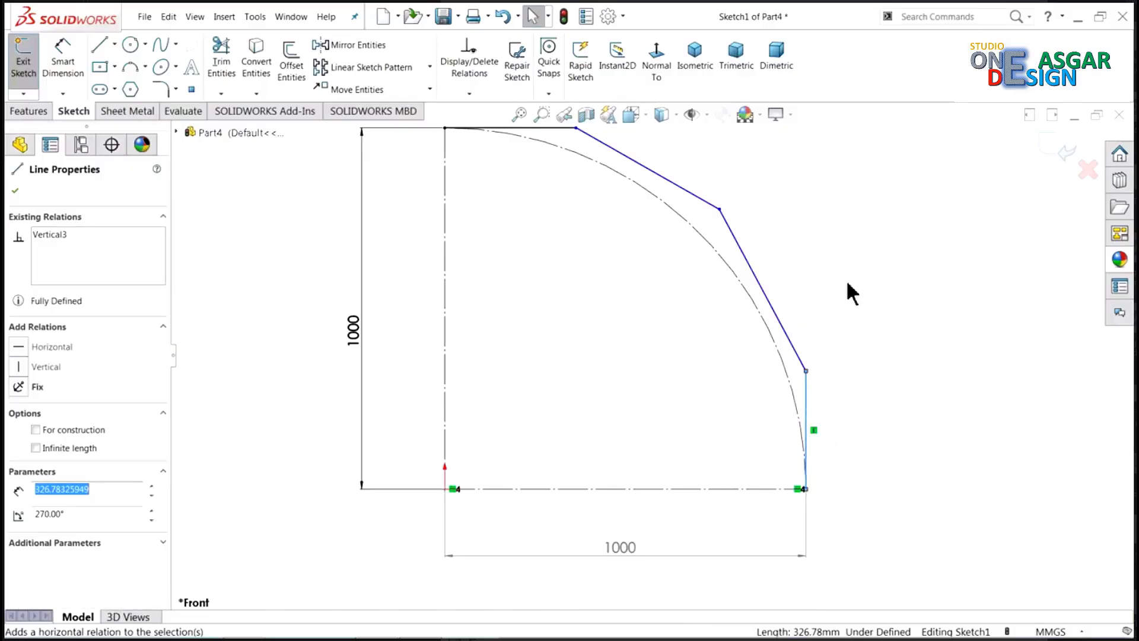
pyautogui.press('f')
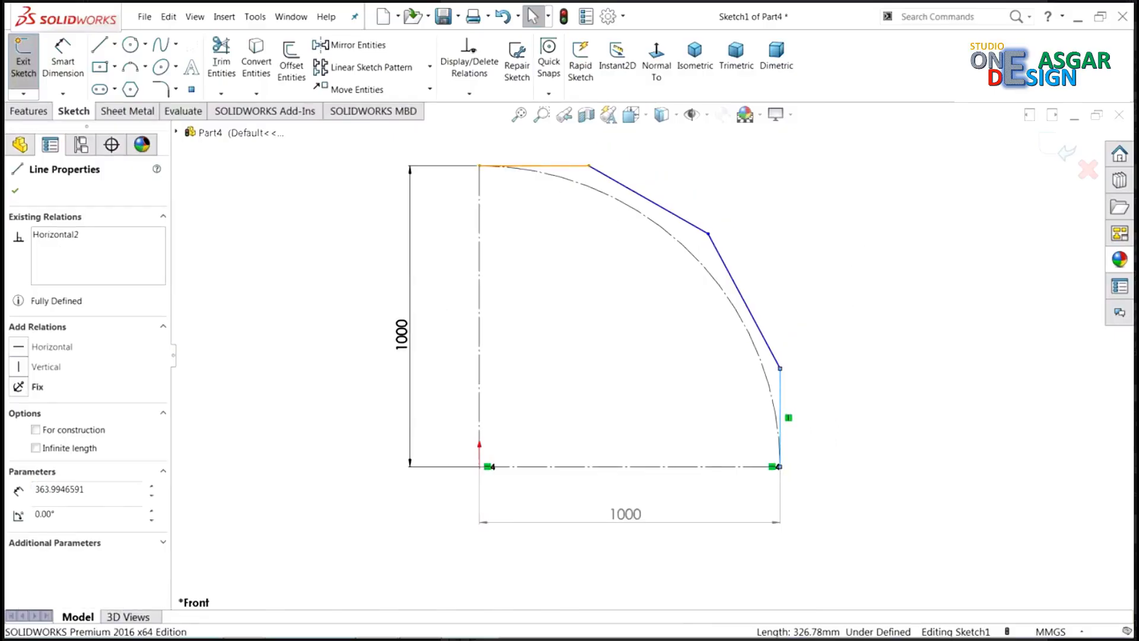
pyautogui.keyDown('ctrl'); pyautogui.click(558, 167); pyautogui.keyUp('ctrl')
pyautogui.click(662, 122)
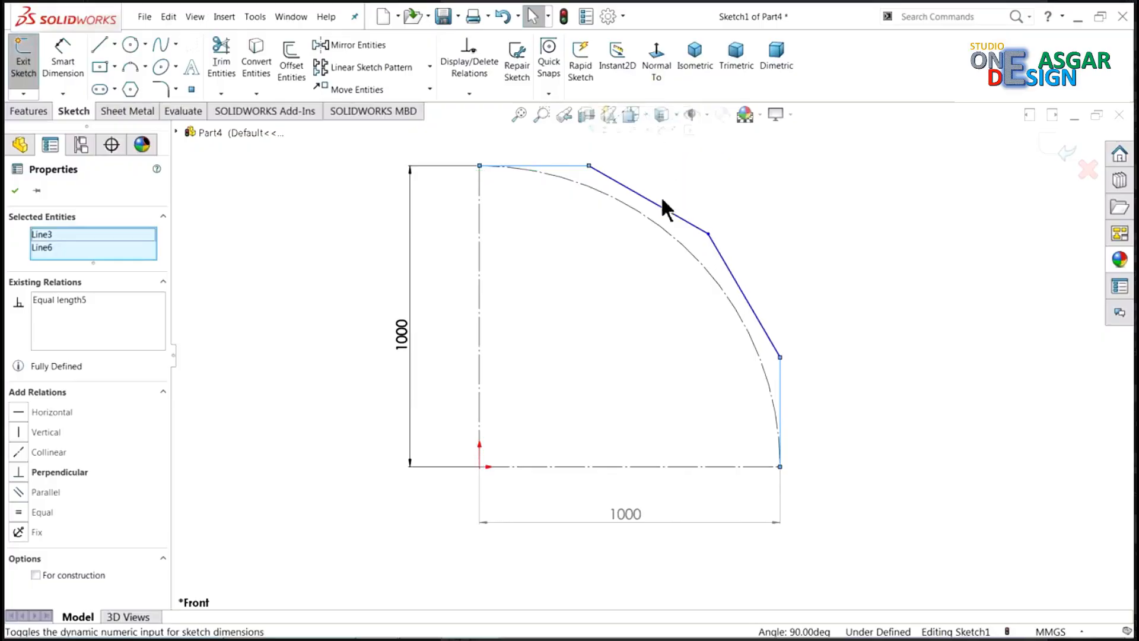
# Step: Add an equal relation between the two sloped middle lines of the path
pyautogui.click(723, 278)
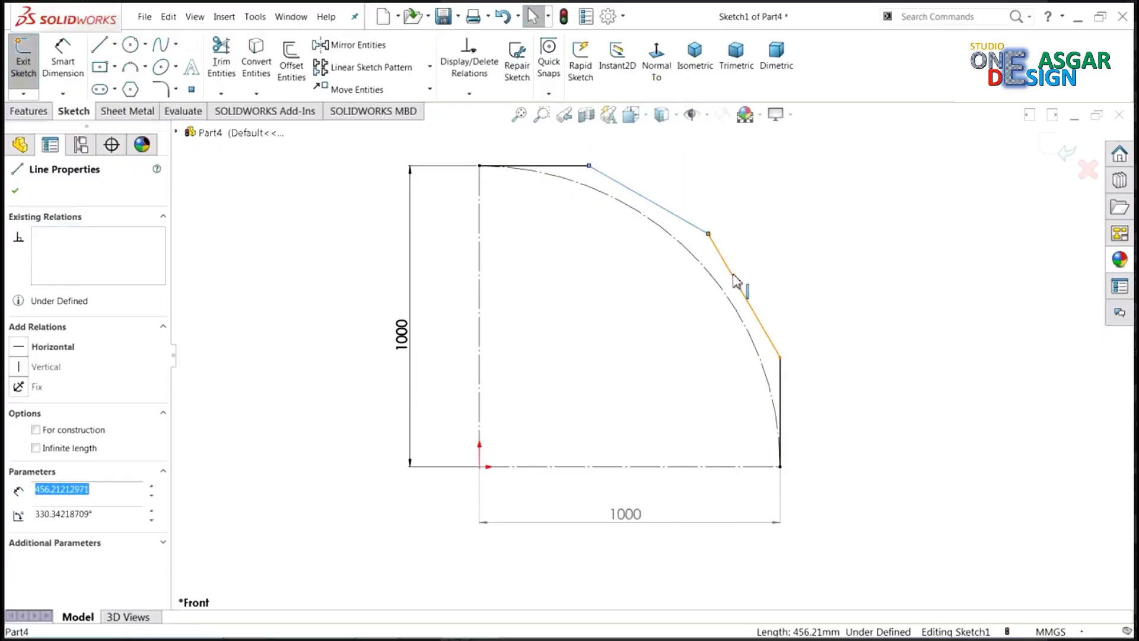
pyautogui.keyDown('ctrl'); pyautogui.click(682, 218); pyautogui.keyUp('ctrl')
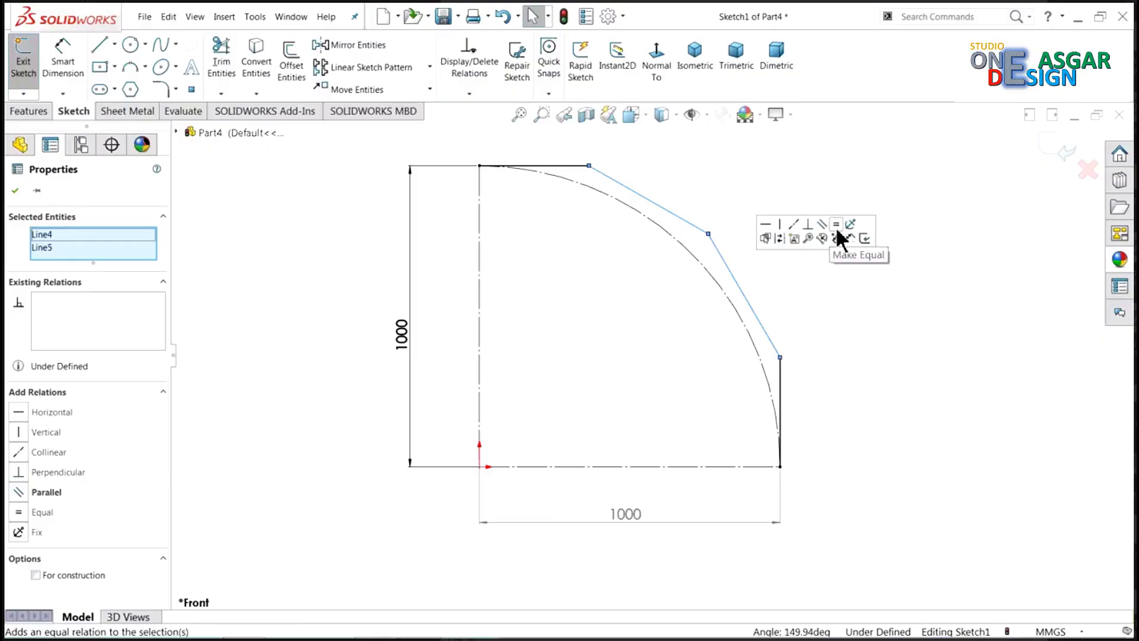
pyautogui.click(837, 237)
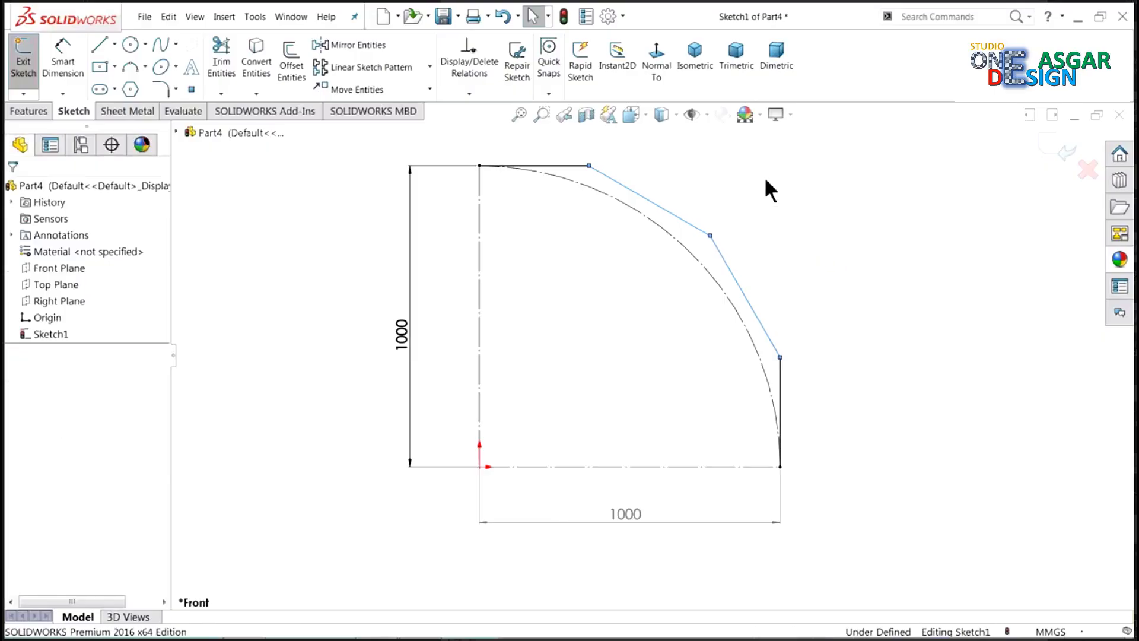
# Step: Make the upper sloped line tangent to the 1000 mm construction arc
pyautogui.click(683, 243)
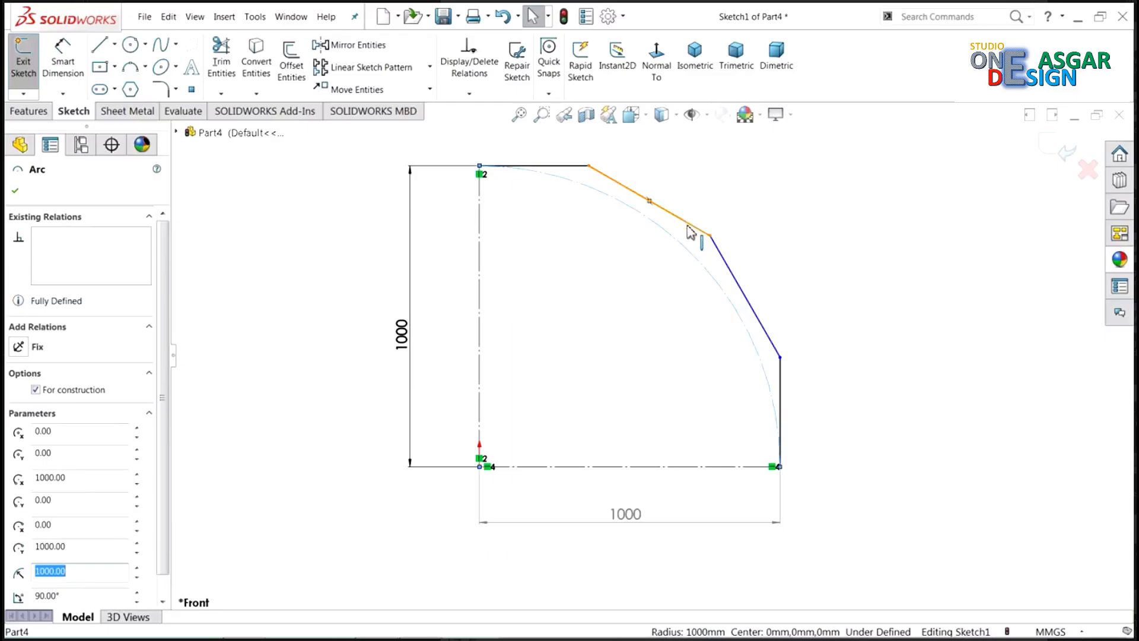
pyautogui.keyDown('ctrl'); pyautogui.click(686, 225); pyautogui.keyUp('ctrl')
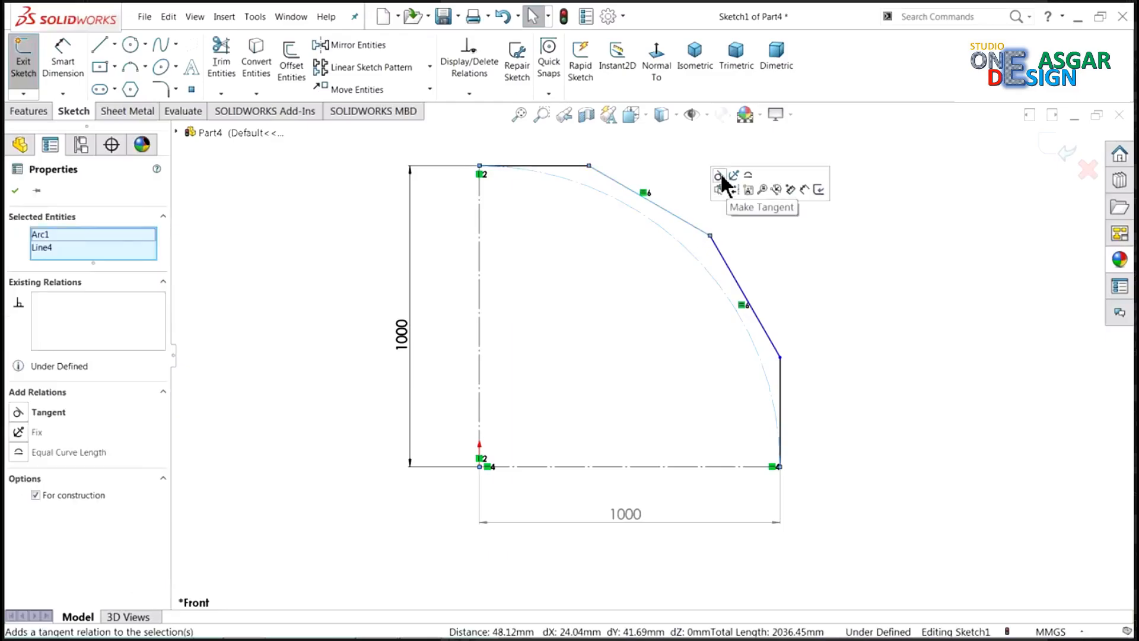
pyautogui.click(720, 173)
pyautogui.click(770, 283)
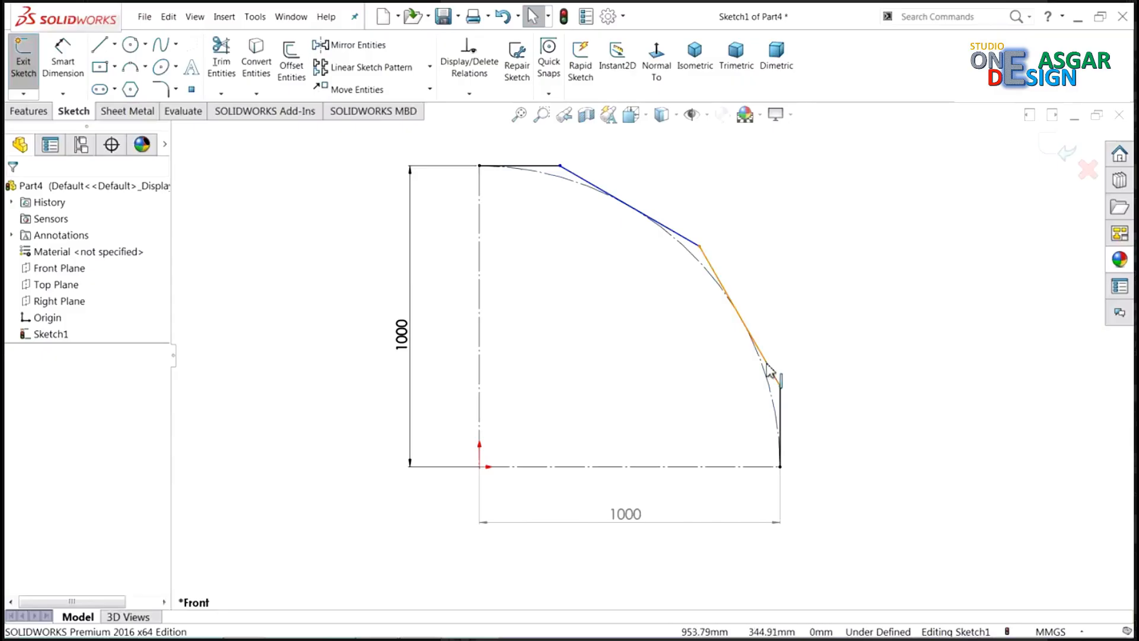
# Step: Add a tangent relation between the lower sloped line and the construction arc
pyautogui.click(765, 366)
pyautogui.click(764, 367)
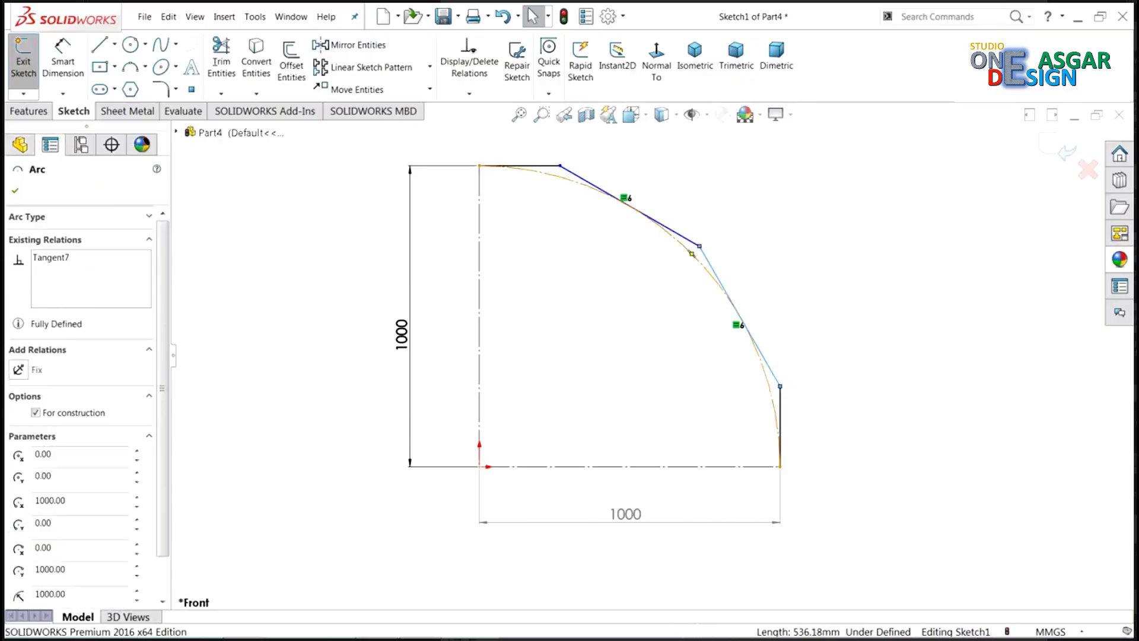
pyautogui.keyDown('ctrl'); pyautogui.click(765, 357); pyautogui.keyUp('ctrl')
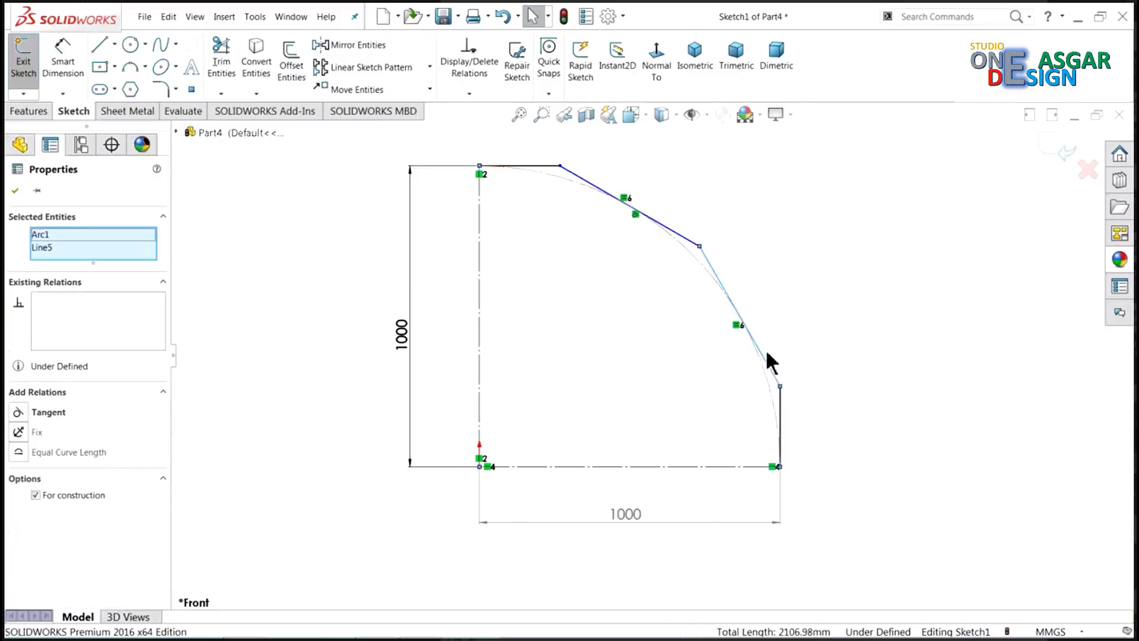
pyautogui.click(41, 411)
pyautogui.click(272, 308)
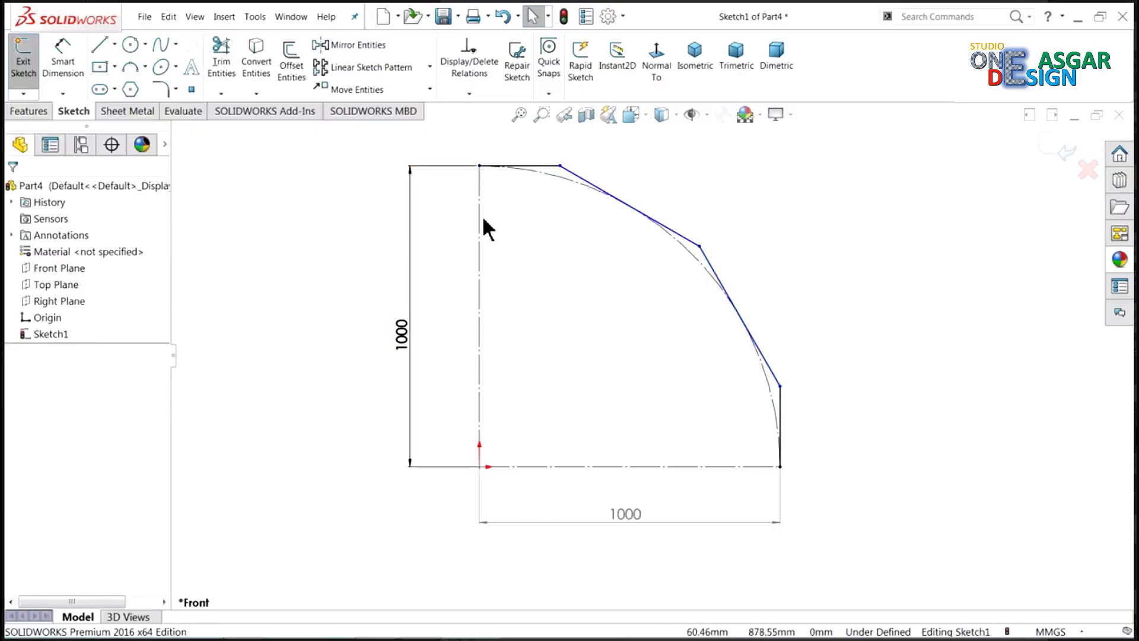
# Step: Dimension the horizontal end line, set its length to 300 mm, and finish the path sketch
pyautogui.click(52, 64)
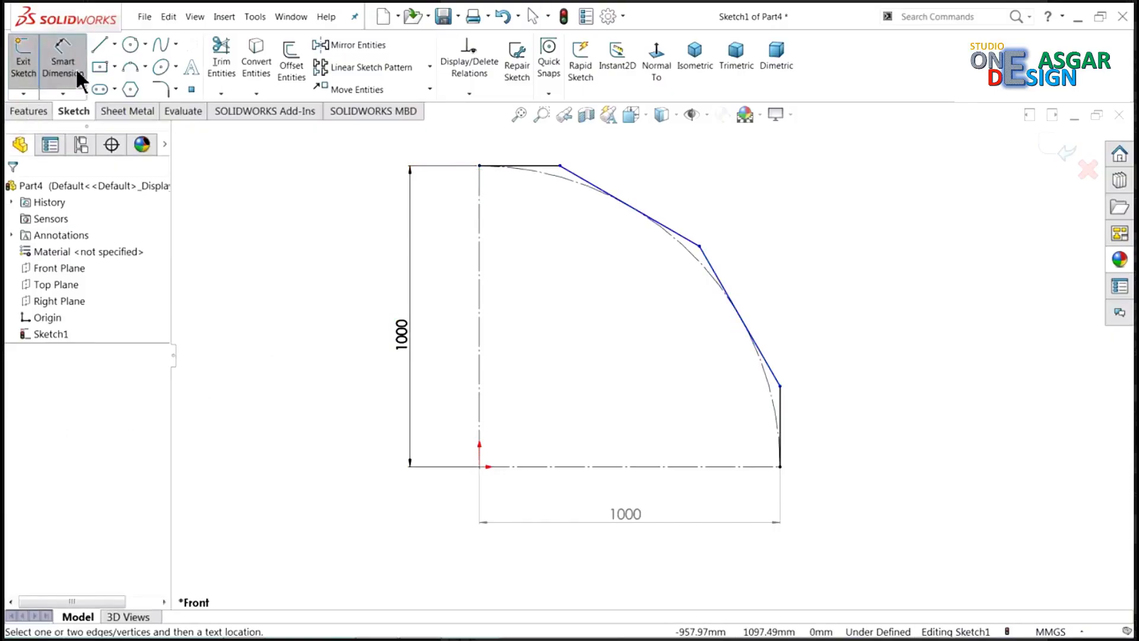
pyautogui.click(527, 166)
pyautogui.click(522, 152)
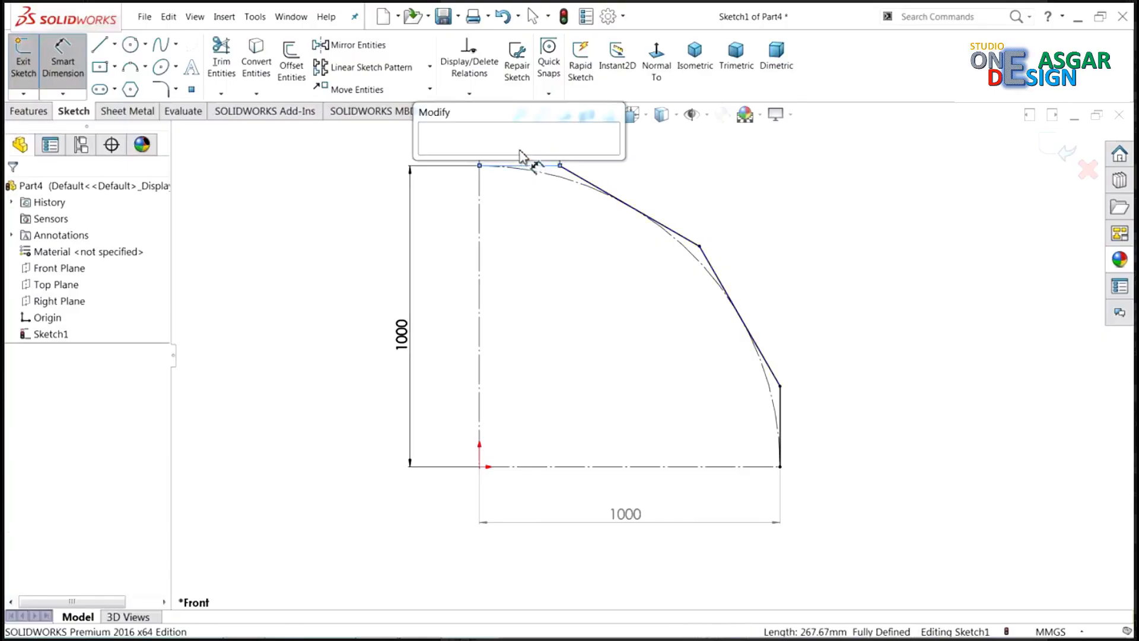
pyautogui.write('300')
pyautogui.click(429, 154)
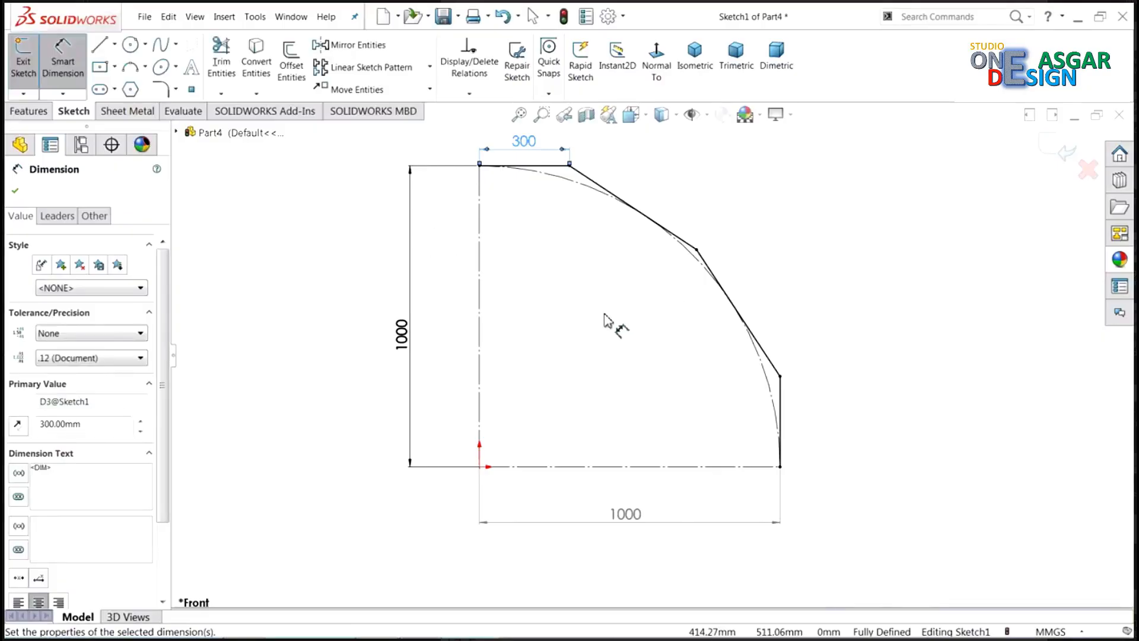
pyautogui.click(16, 191)
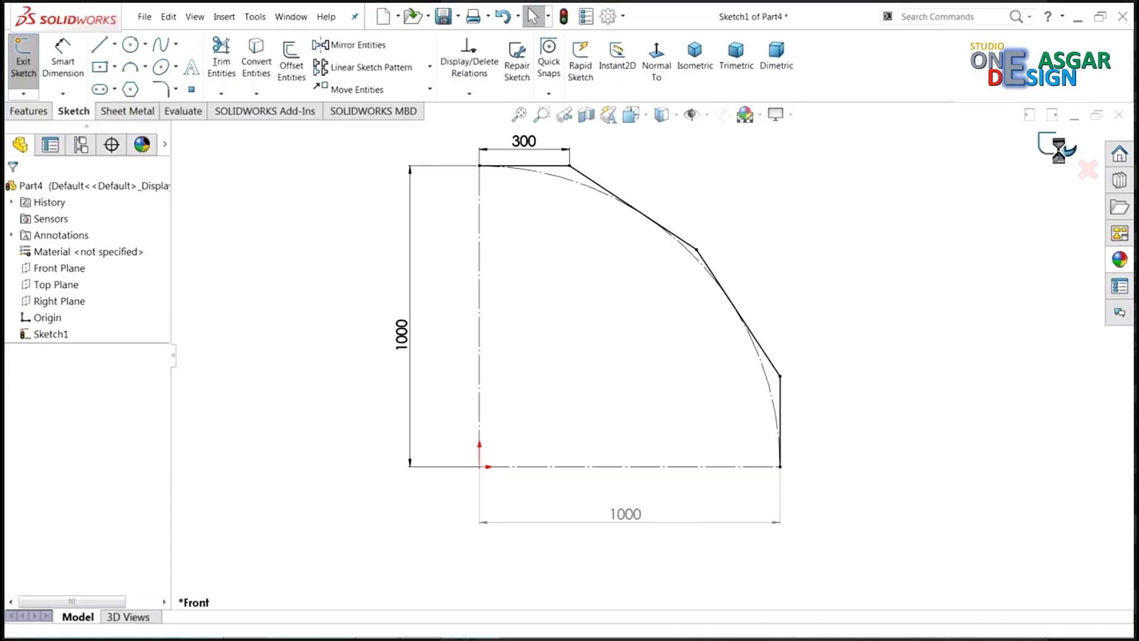
pyautogui.click(1059, 151)
# Step: Start a sketch on the Top Plane and draw a circle of about 355 mm radius around the vertical line's lower end
pyautogui.moveTo(756, 332)
pyautogui.mouseDown(button='middle')
pyautogui.moveTo(793, 411)
pyautogui.moveTo(800, 405)
pyautogui.mouseUp(button='middle')
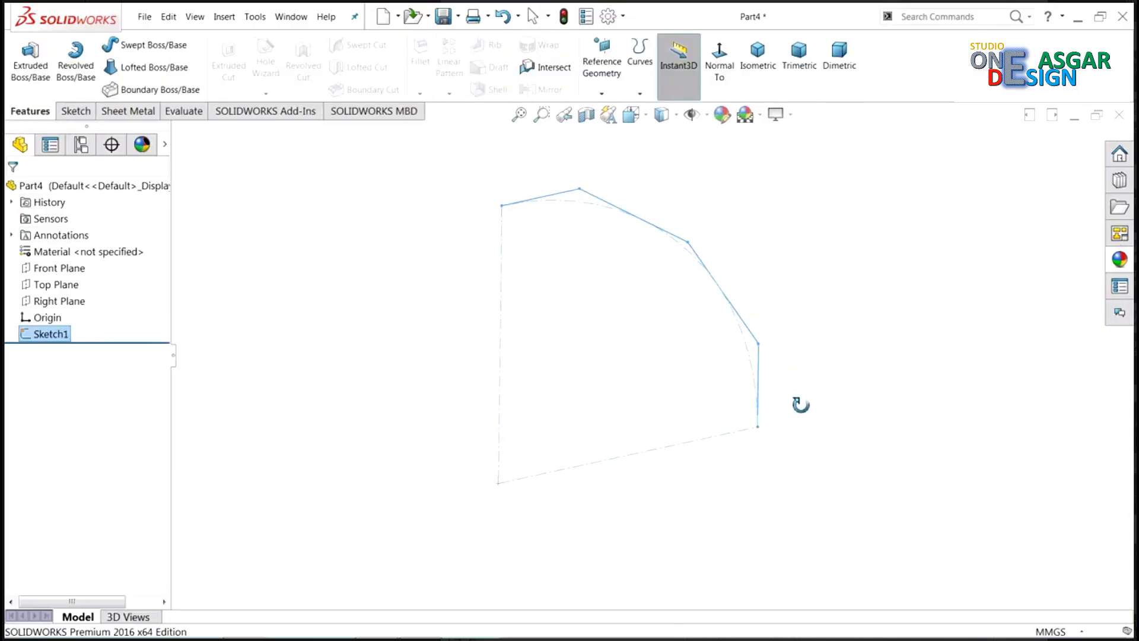
pyautogui.click(60, 284)
pyautogui.click(69, 270)
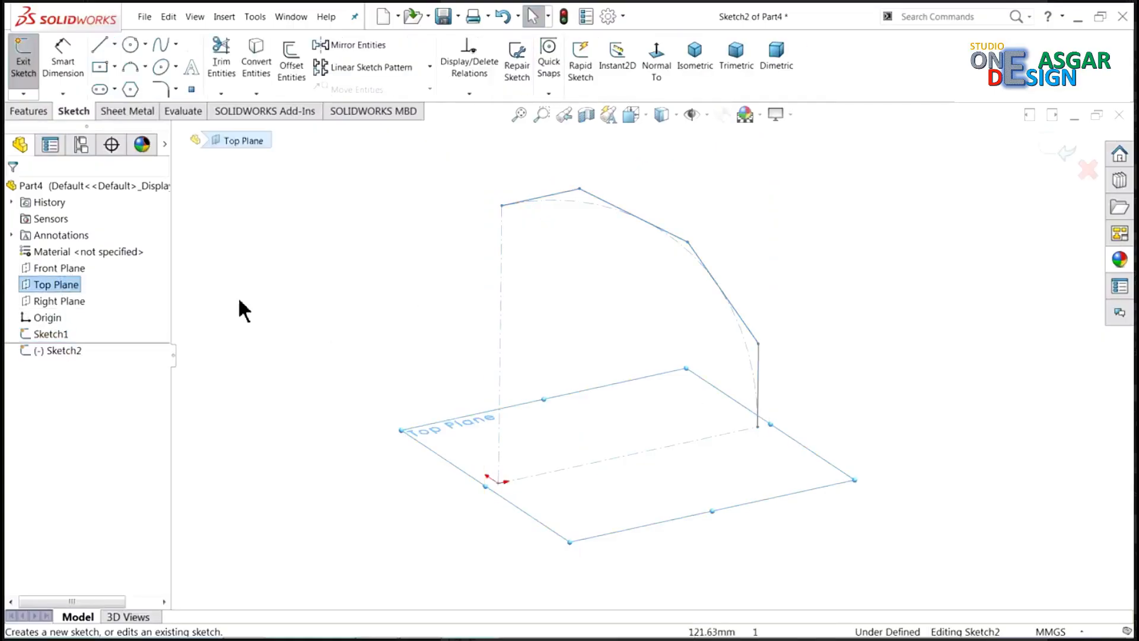
pyautogui.scroll(-1, 753, 428)
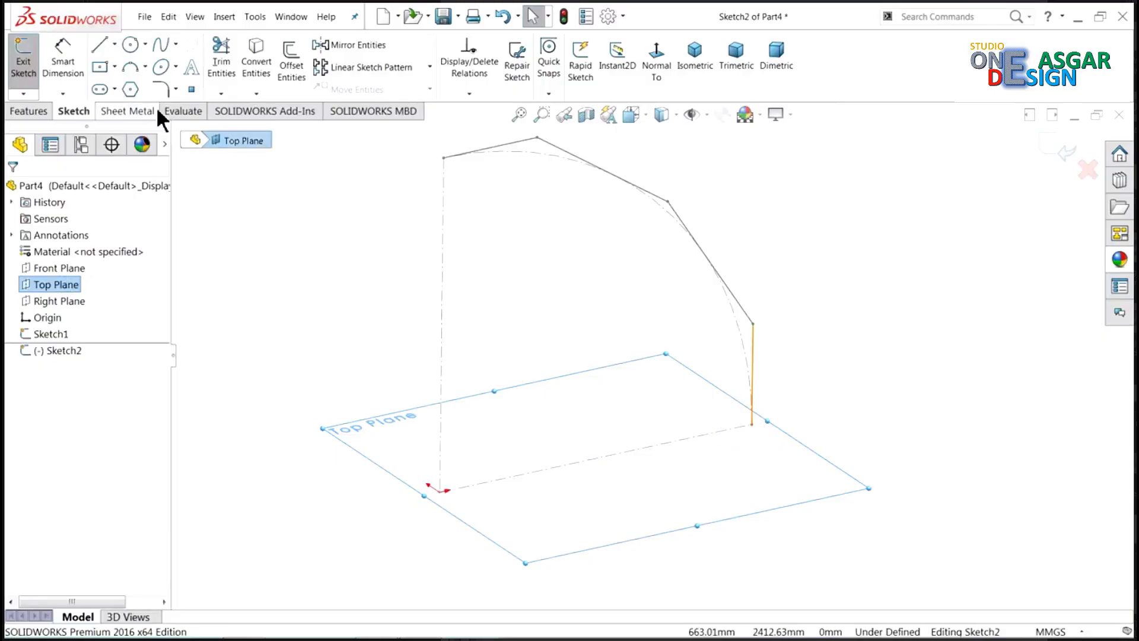
pyautogui.click(130, 45)
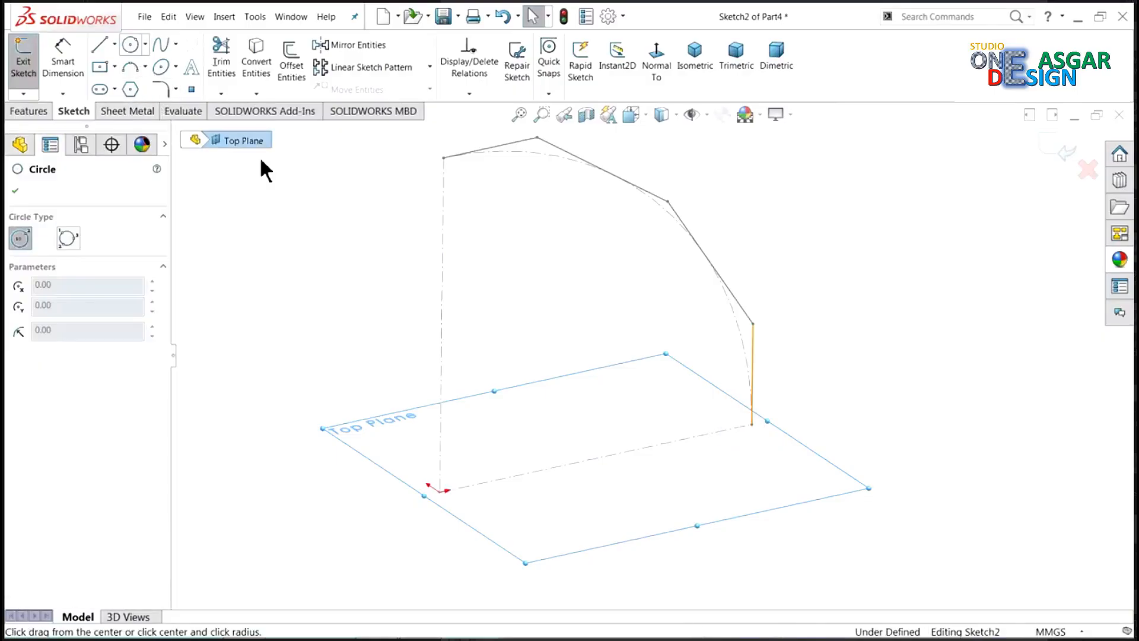
pyautogui.click(761, 450)
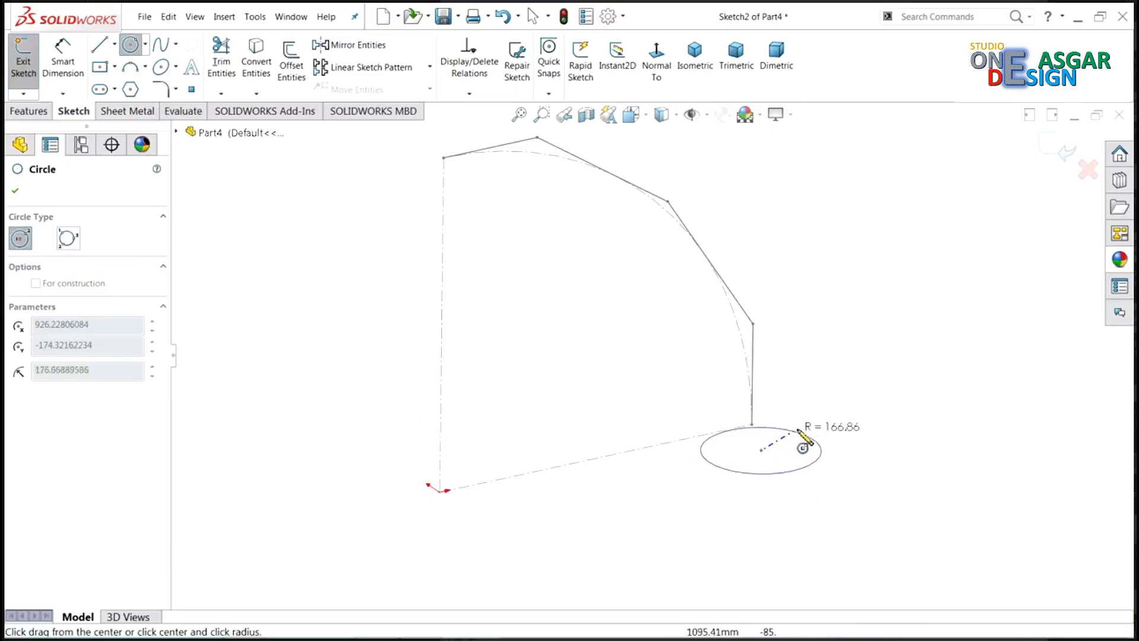
pyautogui.click(848, 417)
pyautogui.rightClick(861, 242)
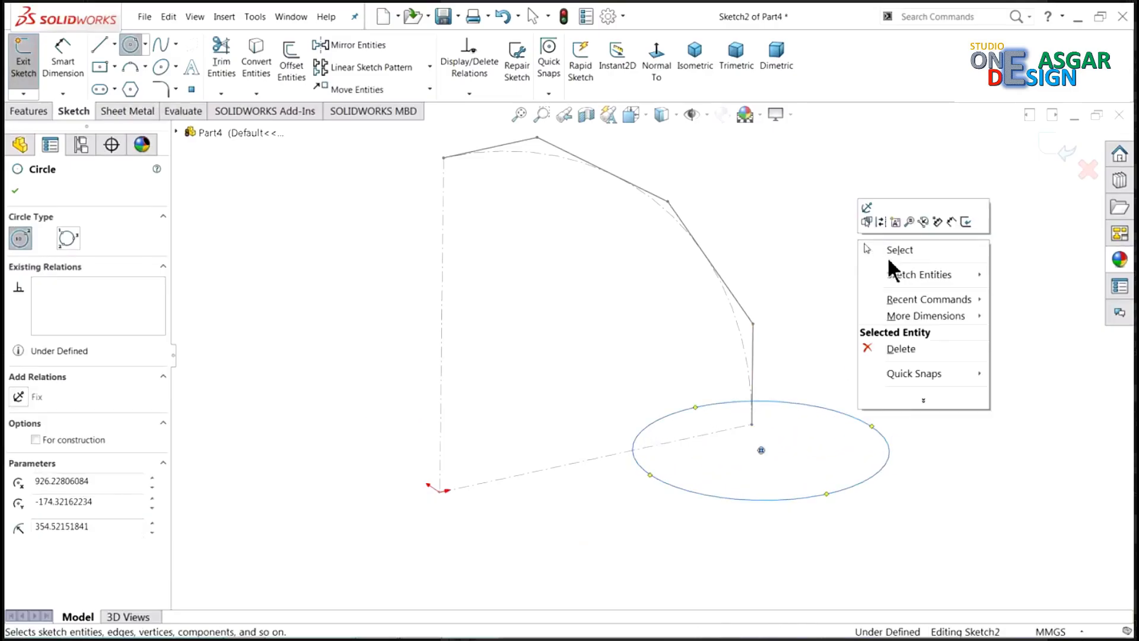
pyautogui.click(906, 248)
# Step: Dimension the circle and set its diameter to 600 mm
pyautogui.moveTo(878, 276)
pyautogui.mouseDown(button='middle')
pyautogui.moveTo(854, 301)
pyautogui.moveTo(861, 315)
pyautogui.mouseUp(button='middle')
pyautogui.scroll(-3, 795, 423)
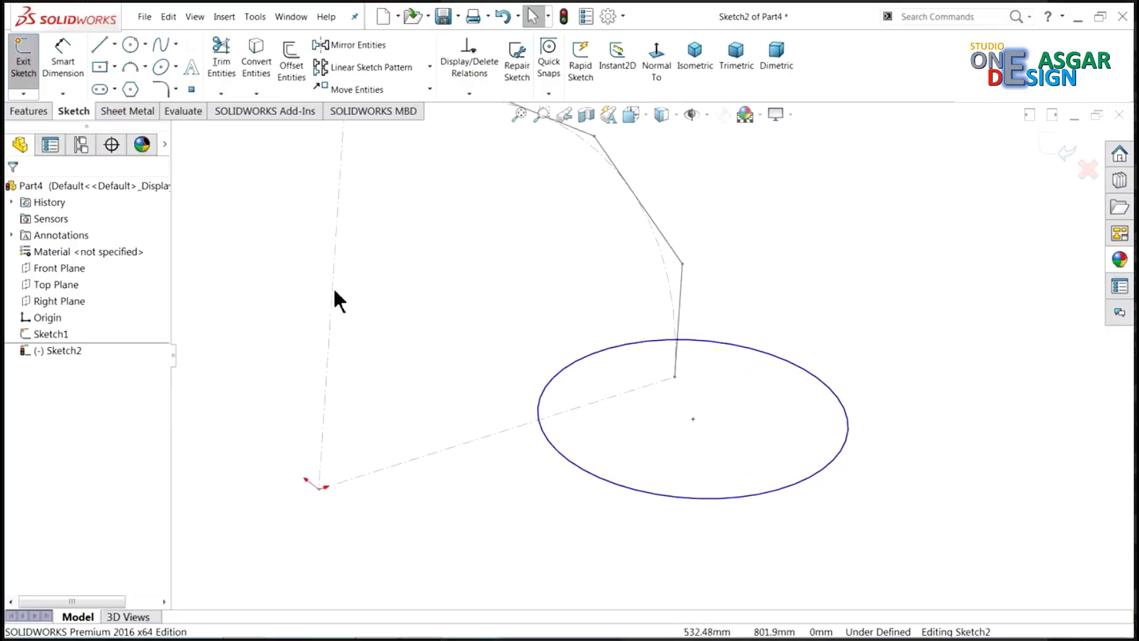
pyautogui.click(63, 64)
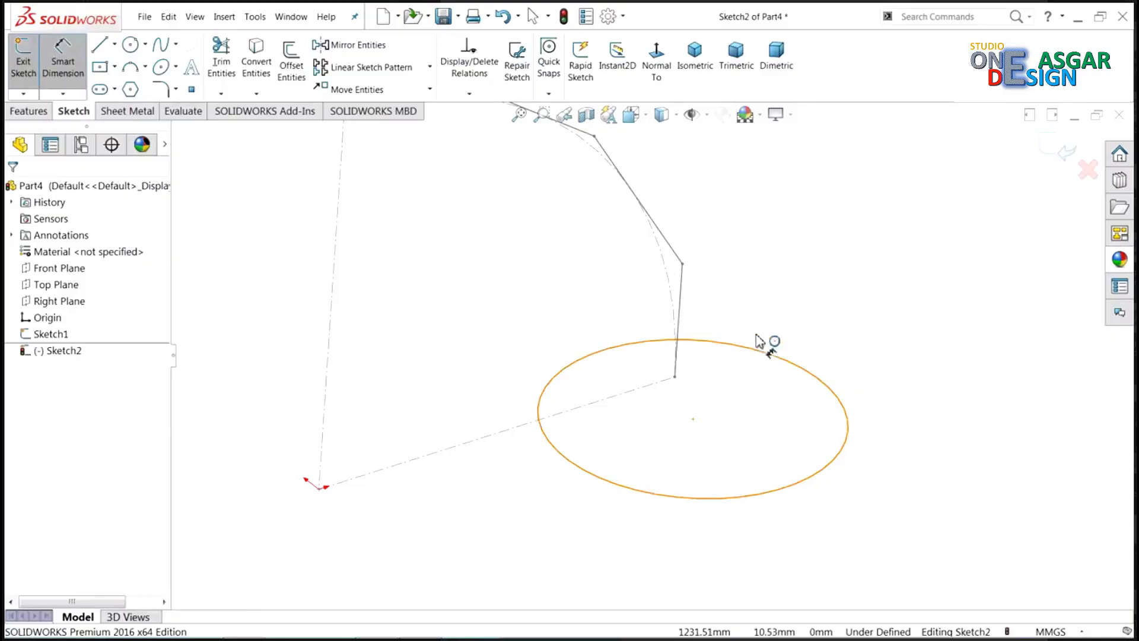
pyautogui.click(756, 336)
pyautogui.click(866, 359)
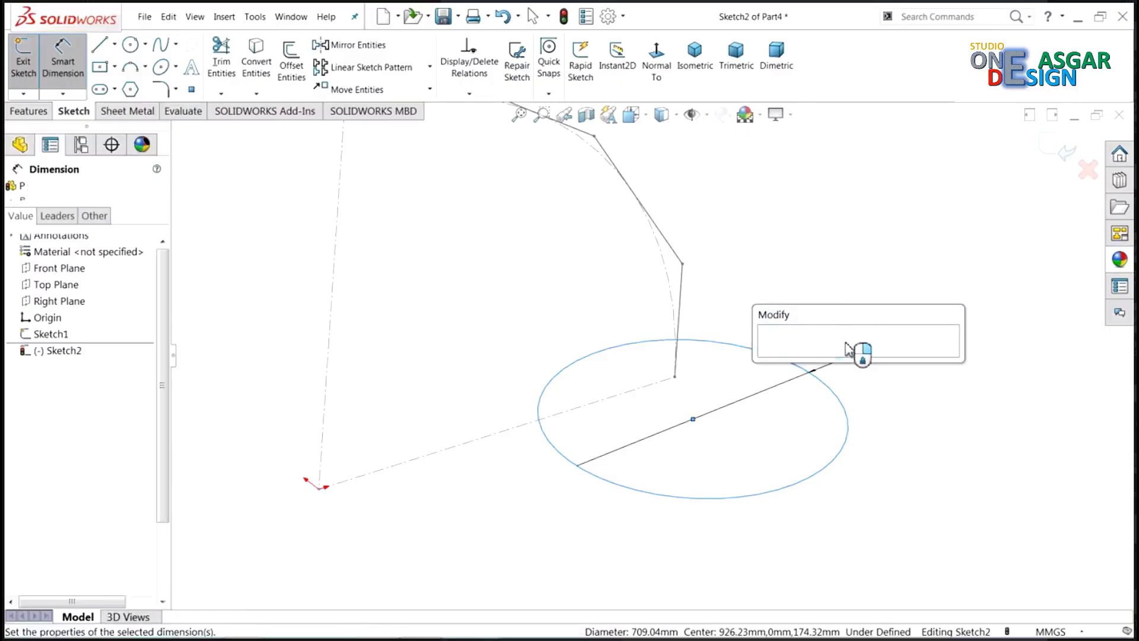
pyautogui.write('600')
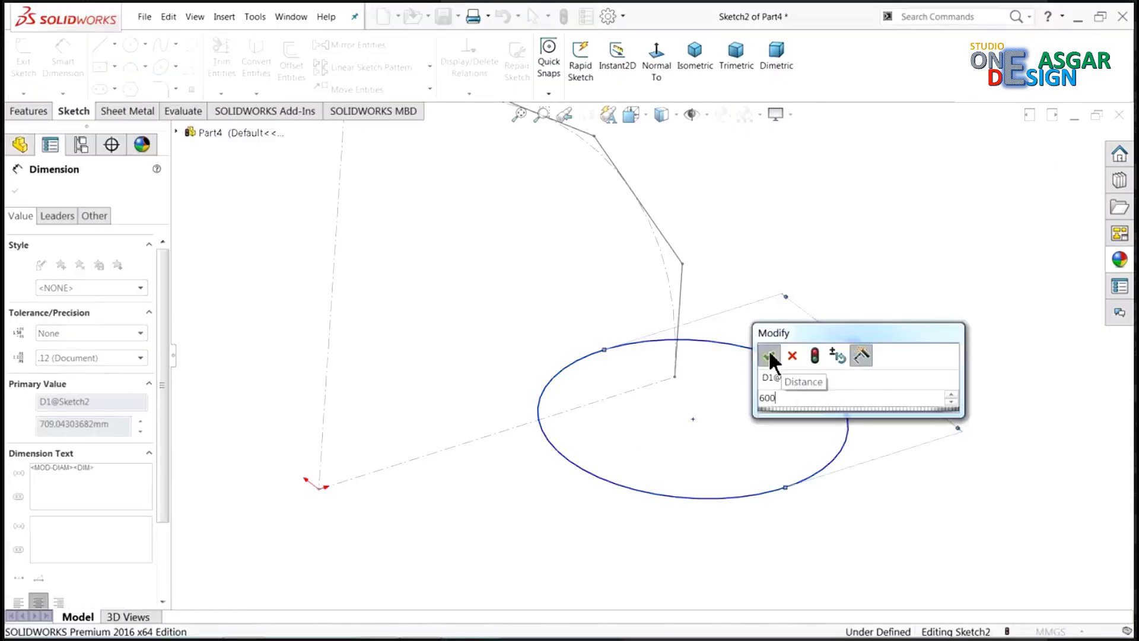
pyautogui.click(770, 356)
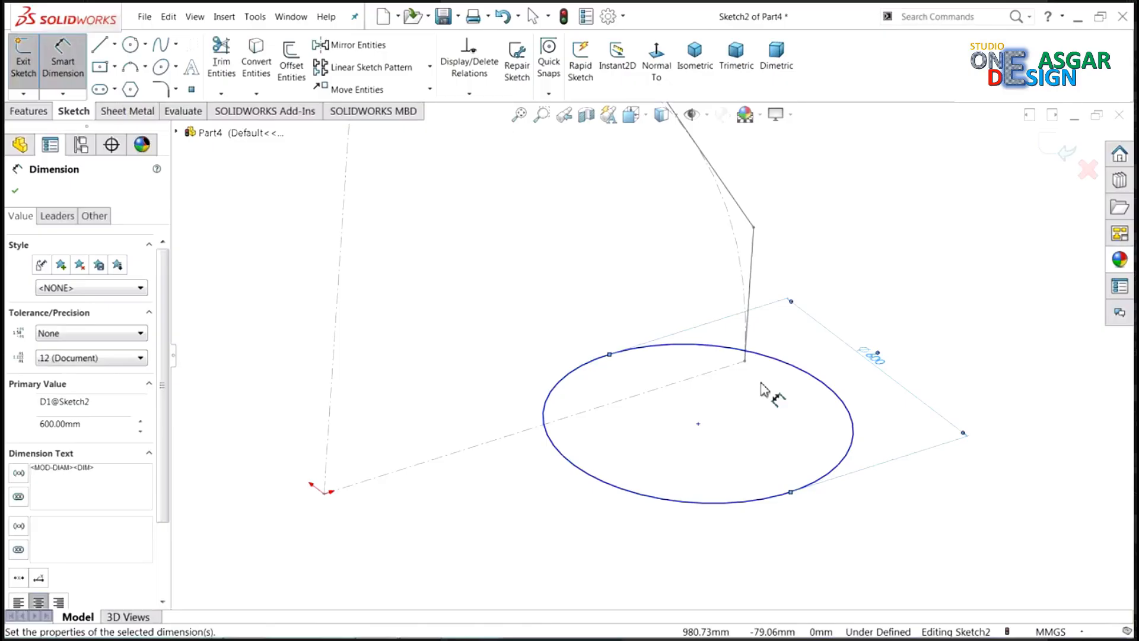
pyautogui.click(15, 193)
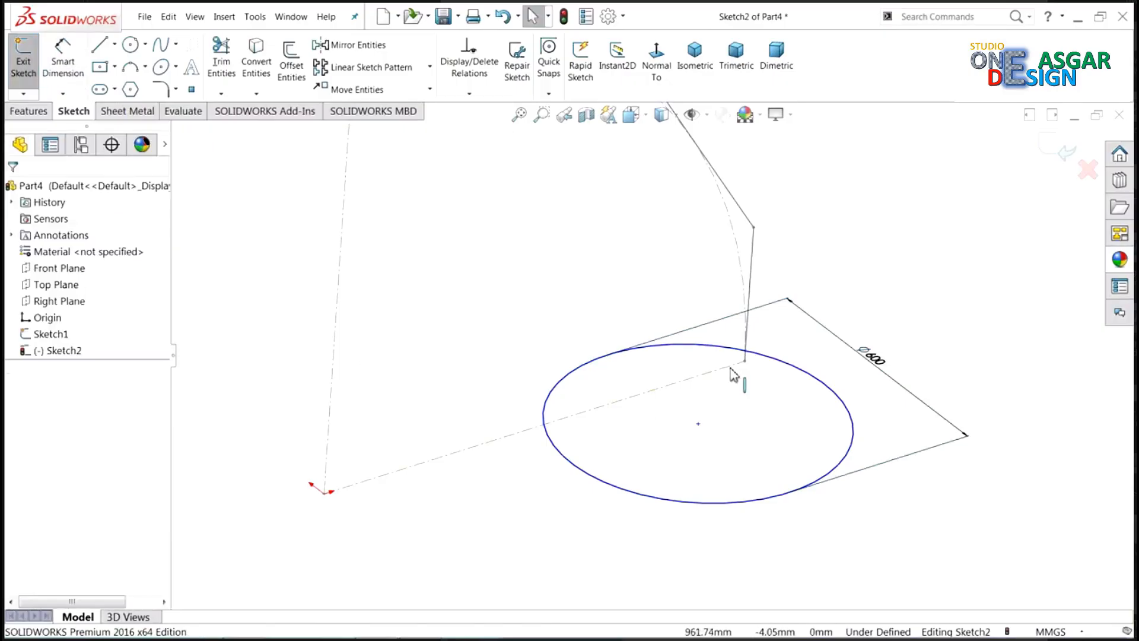
# Step: Make the circle's centre coincident with the lower endpoint of the path's vertical line and finish the sketch
pyautogui.click(747, 322)
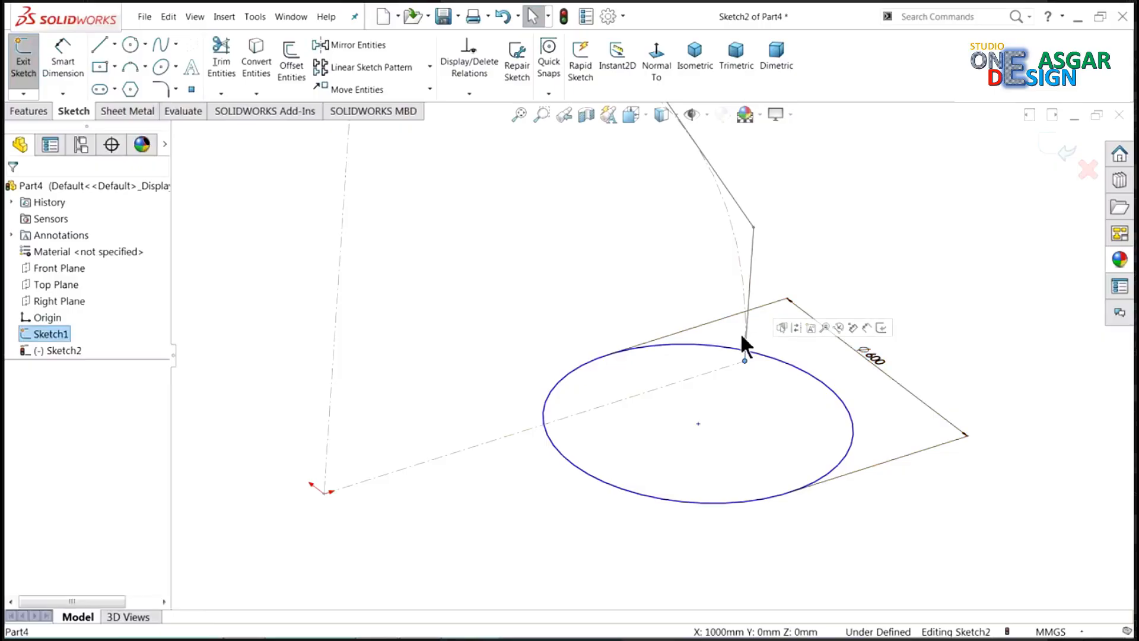
pyautogui.click(698, 425)
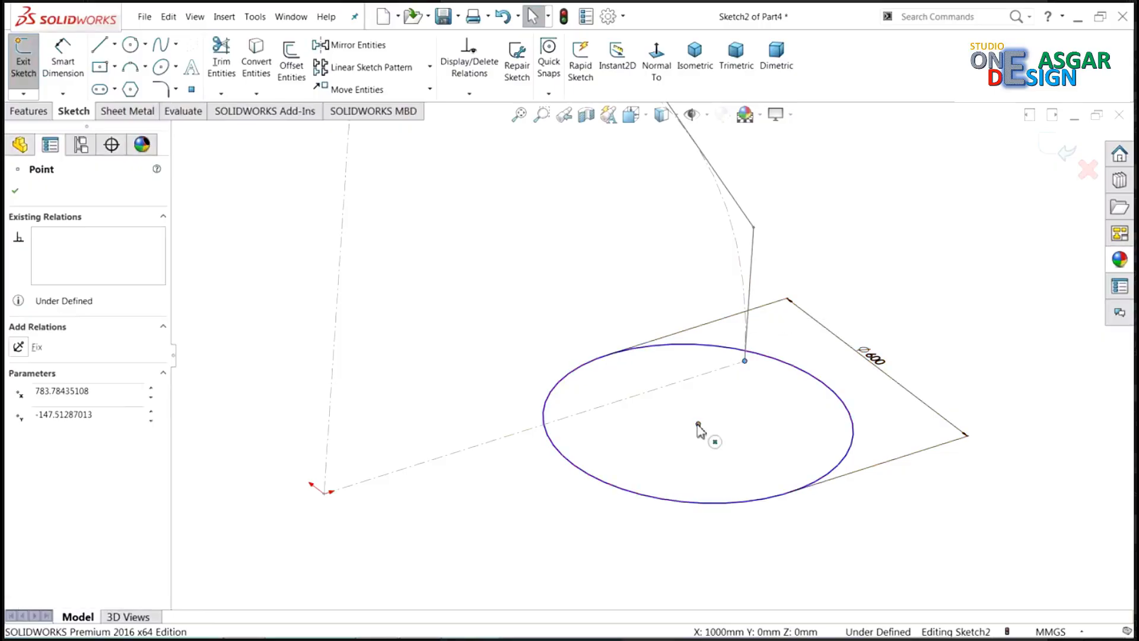
pyautogui.keyDown('ctrl'); pyautogui.click(744, 360); pyautogui.keyUp('ctrl')
pyautogui.click(758, 373)
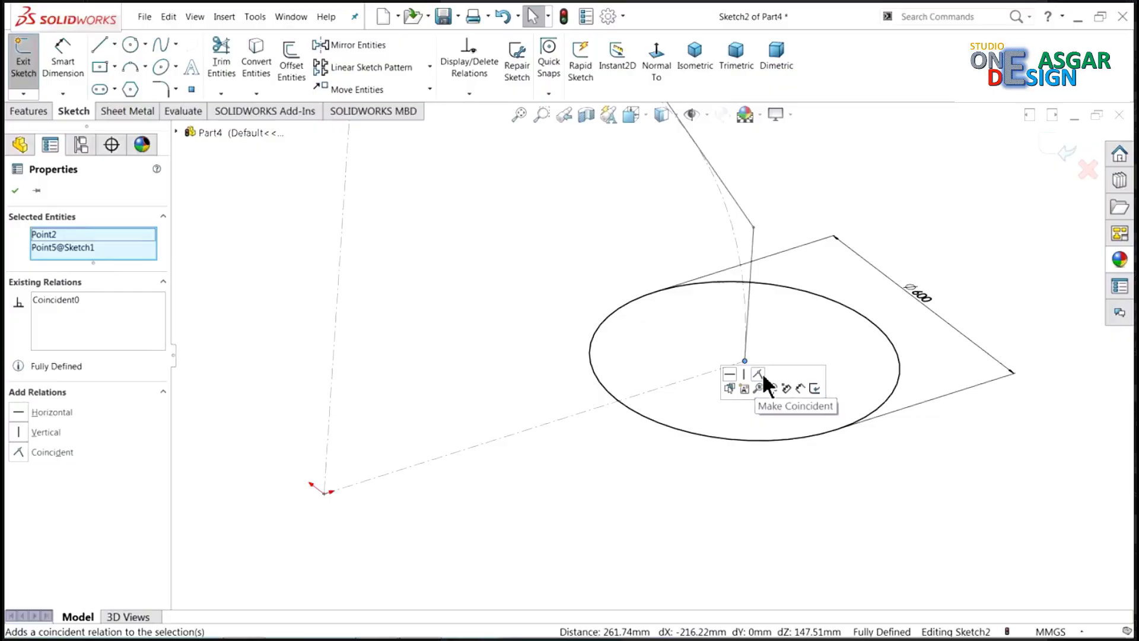
pyautogui.click(843, 203)
pyautogui.moveTo(843, 203)
pyautogui.mouseDown(button='middle')
pyautogui.moveTo(759, 289)
pyautogui.moveTo(673, 269)
pyautogui.moveTo(694, 258)
pyautogui.mouseUp(button='middle')
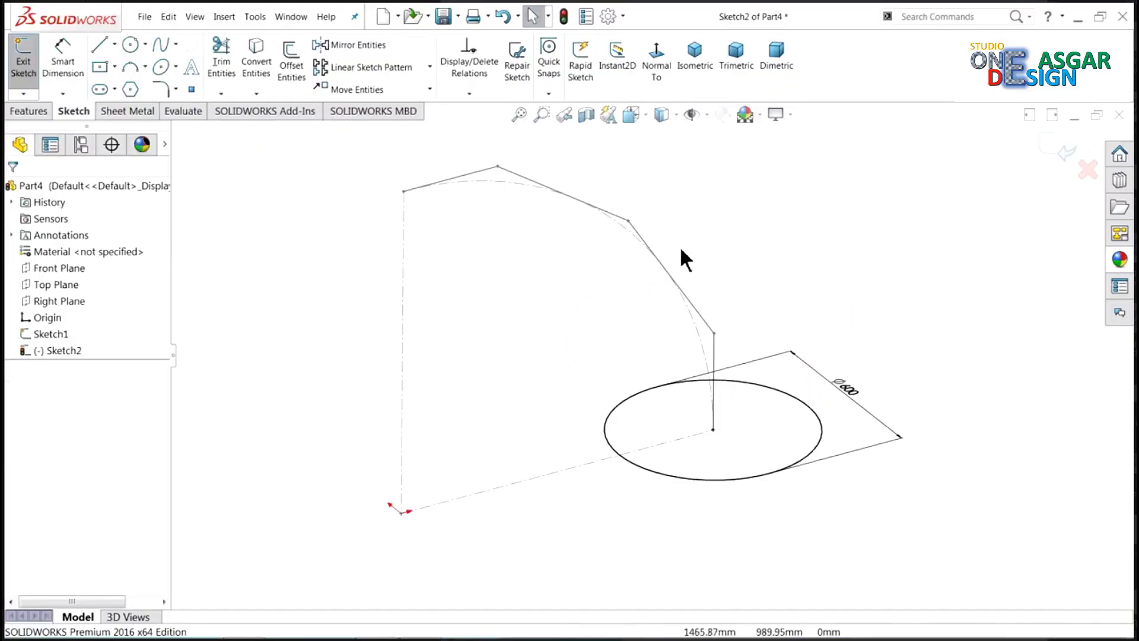
pyautogui.click(1065, 153)
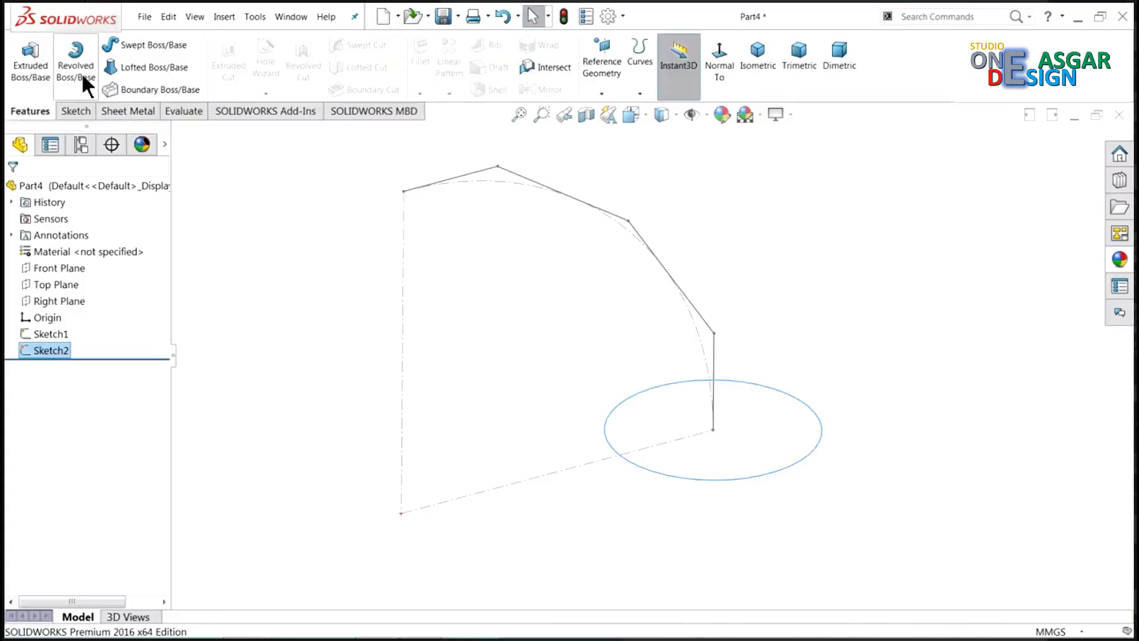
# Step: Sweep the 600 mm circle profile along the segmented path sketch to create the solid elbow
pyautogui.click(149, 45)
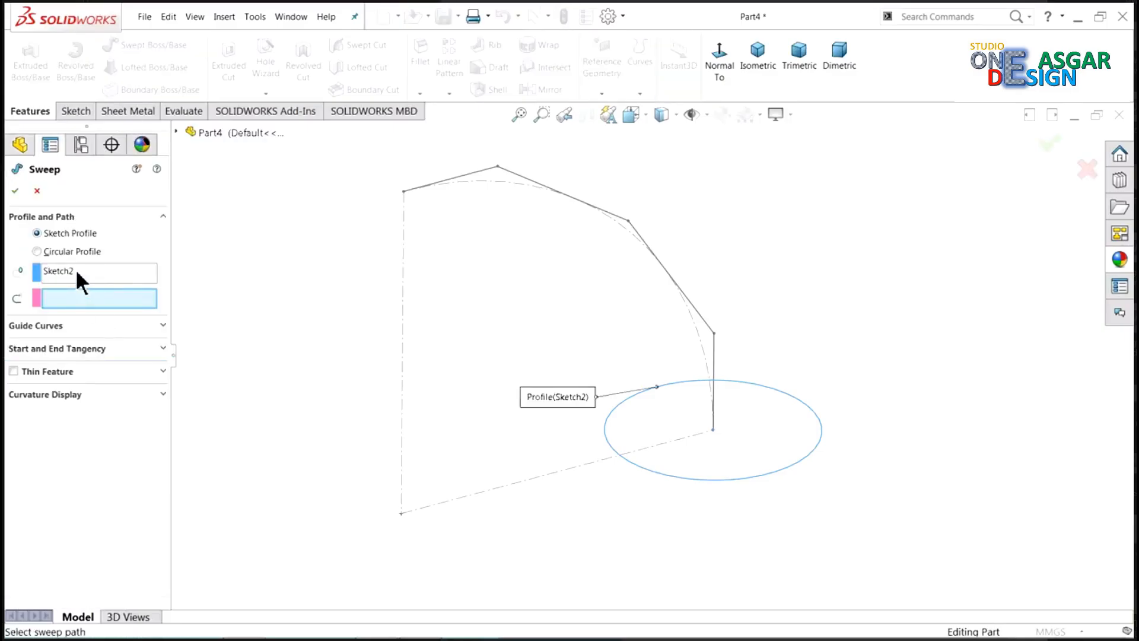
pyautogui.click(62, 271)
pyautogui.click(51, 300)
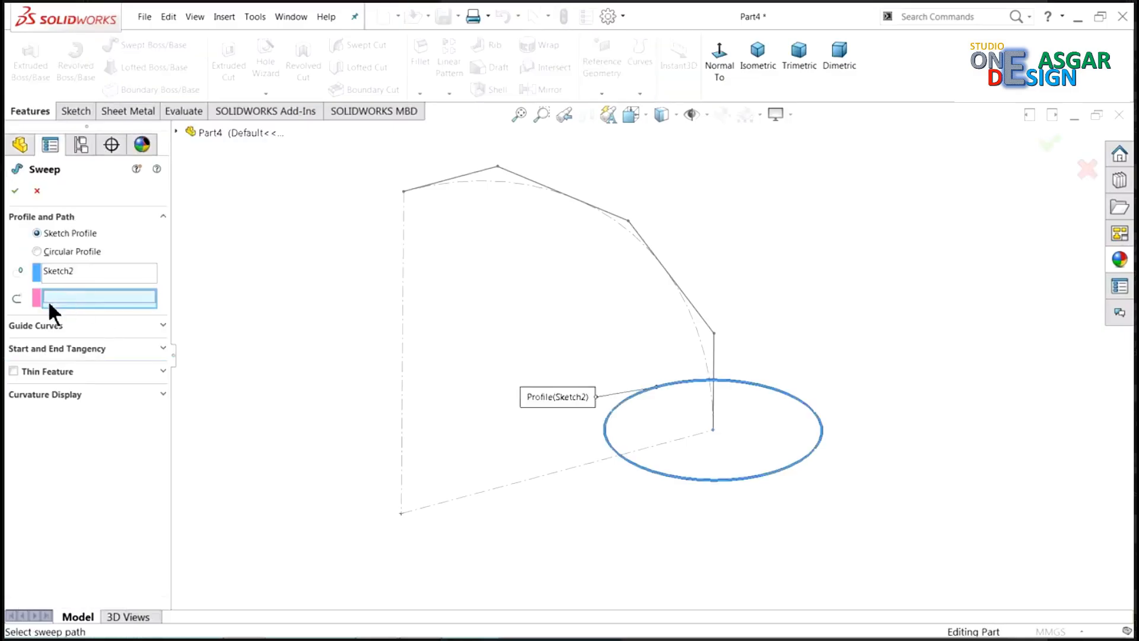
pyautogui.click(714, 359)
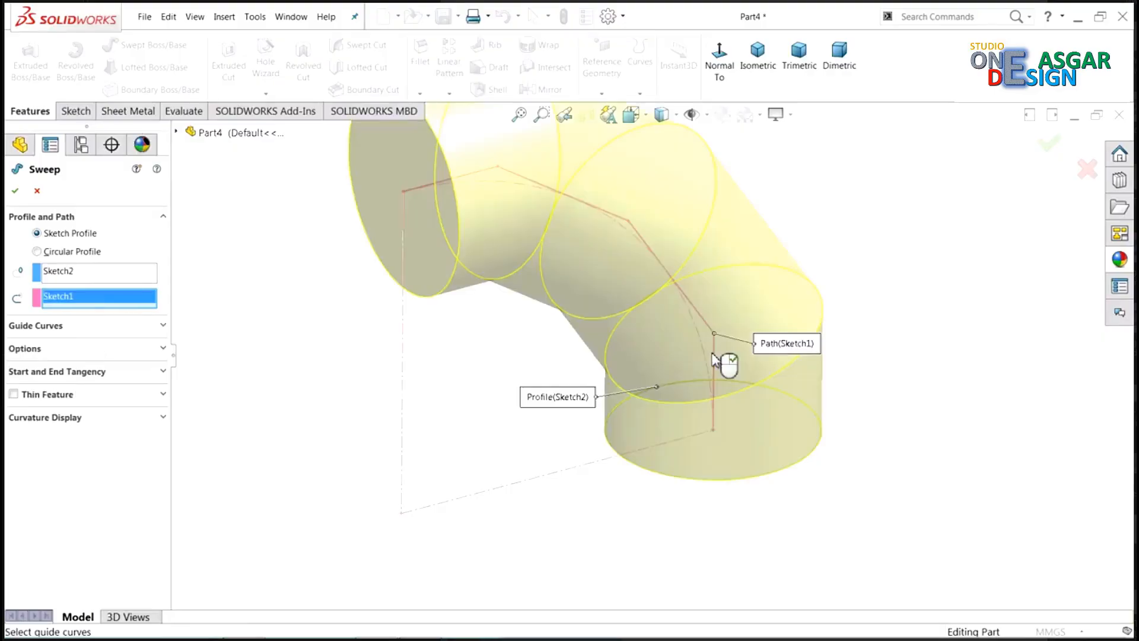
pyautogui.scroll(-3, 682, 284)
pyautogui.scroll(5, 809, 300)
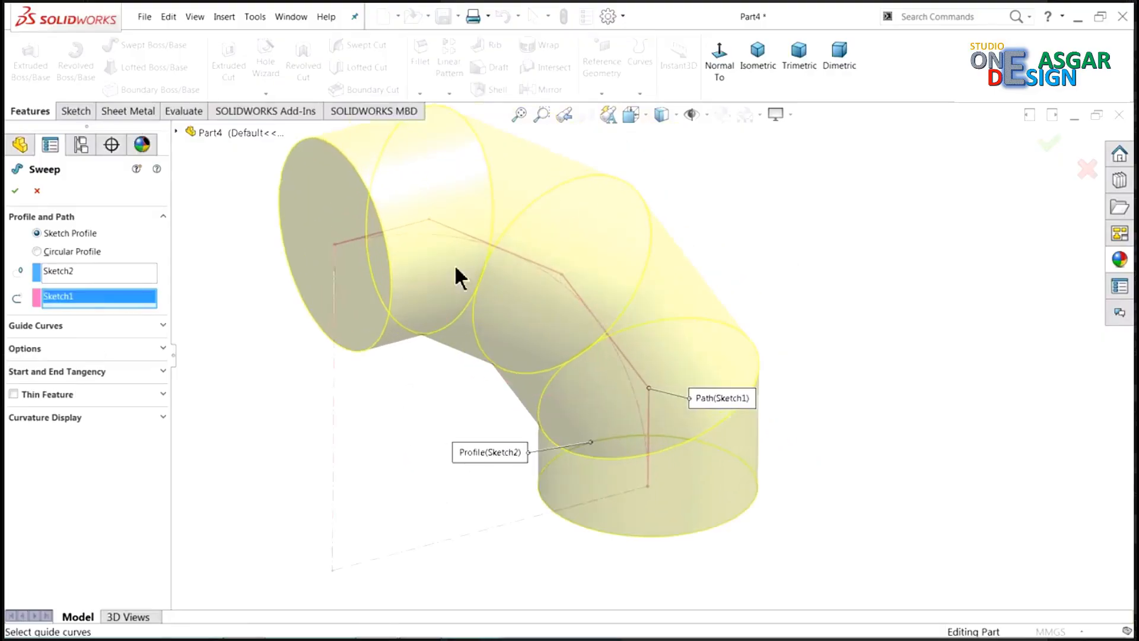
pyautogui.click(14, 191)
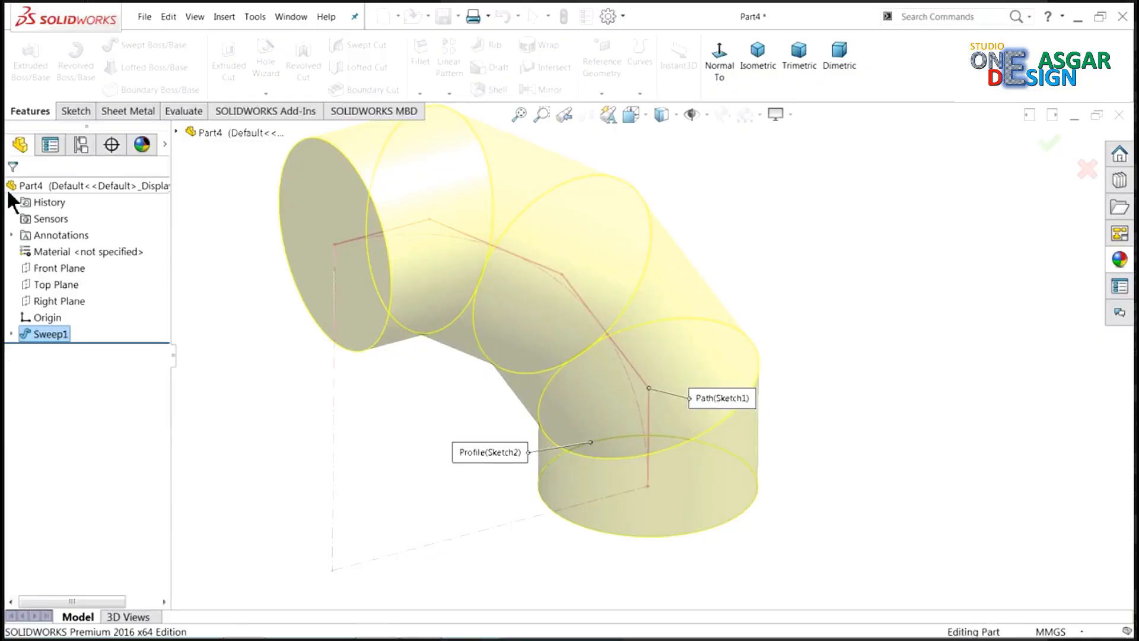
pyautogui.click(741, 205)
# Step: Examine the individual pipe segments of the swept elbow and the joints between them
pyautogui.scroll(-2, 765, 237)
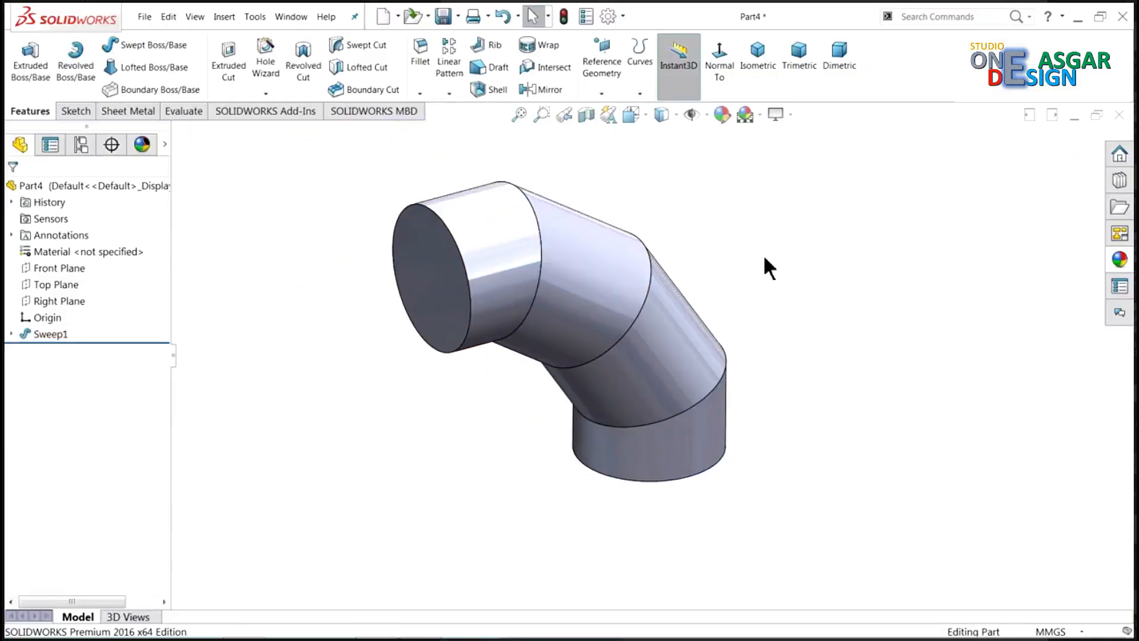
pyautogui.moveTo(763, 258)
pyautogui.mouseDown(button='middle')
pyautogui.moveTo(816, 181)
pyautogui.moveTo(774, 274)
pyautogui.mouseUp(button='middle')
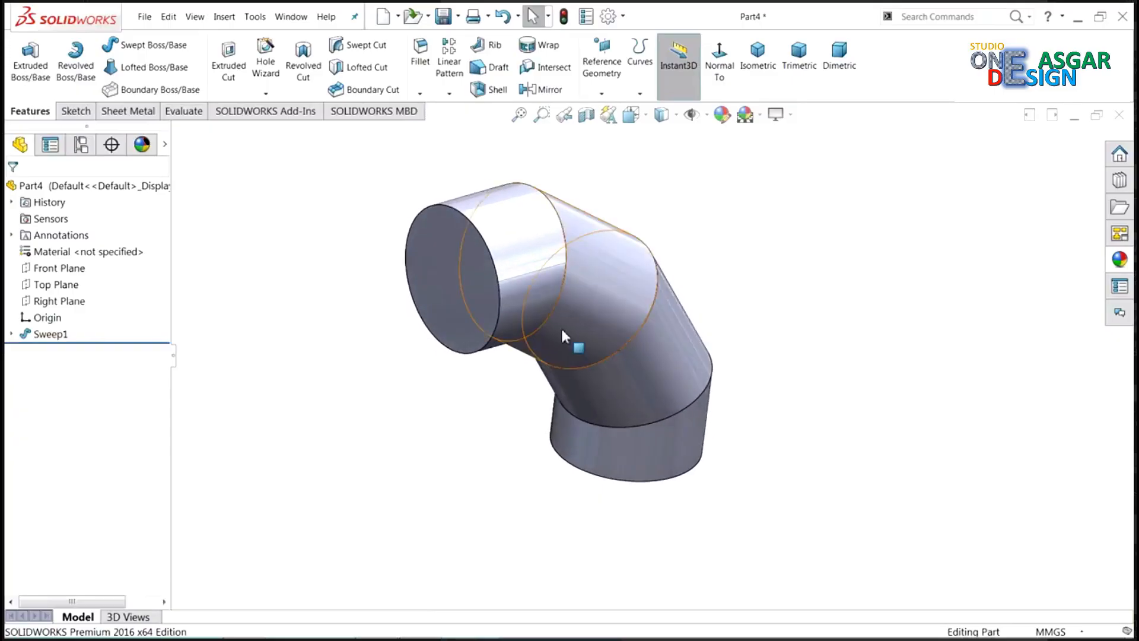
pyautogui.scroll(-2, 577, 346)
pyautogui.scroll(-2, 652, 320)
pyautogui.moveTo(653, 301); pyautogui.dragTo(646, 315, button='middle')
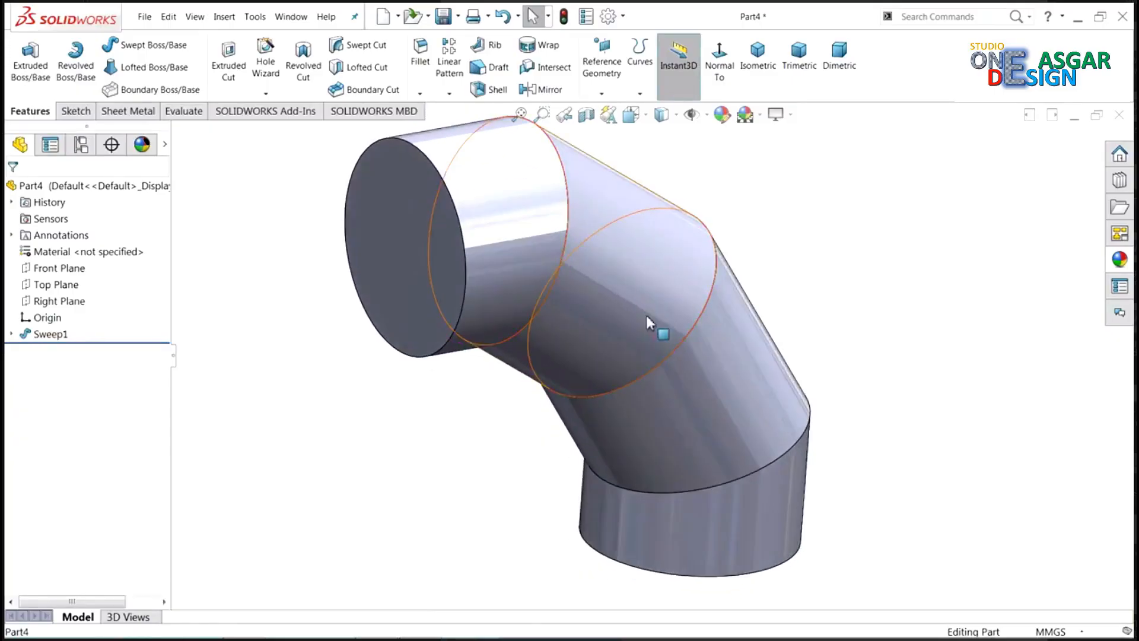
pyautogui.click(597, 296)
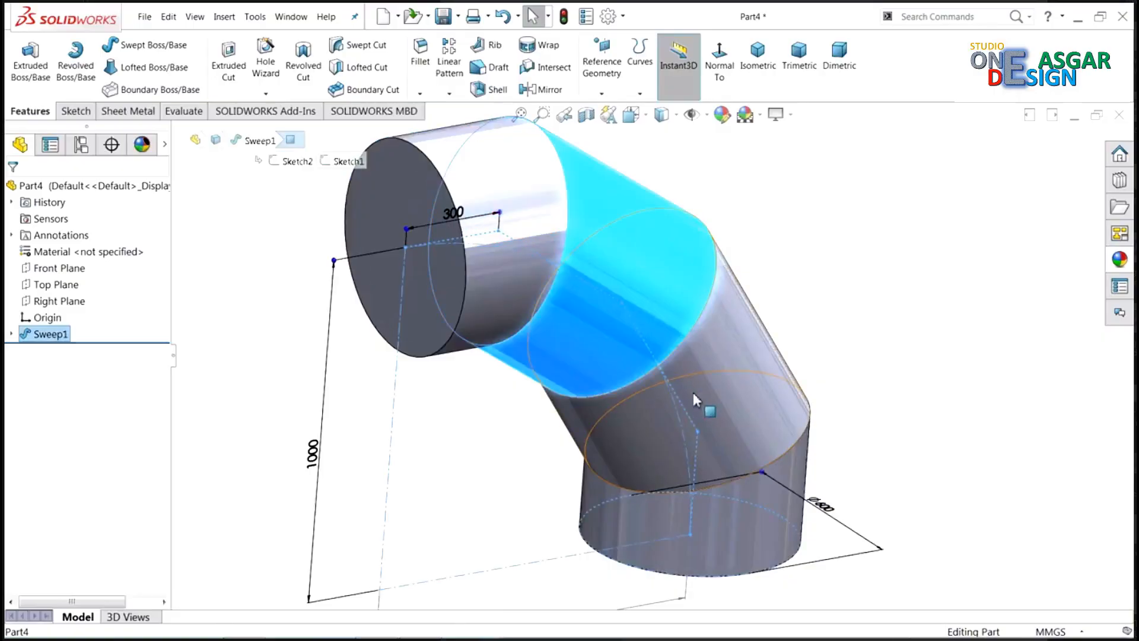
pyautogui.click(730, 442)
pyautogui.click(744, 529)
pyautogui.click(870, 279)
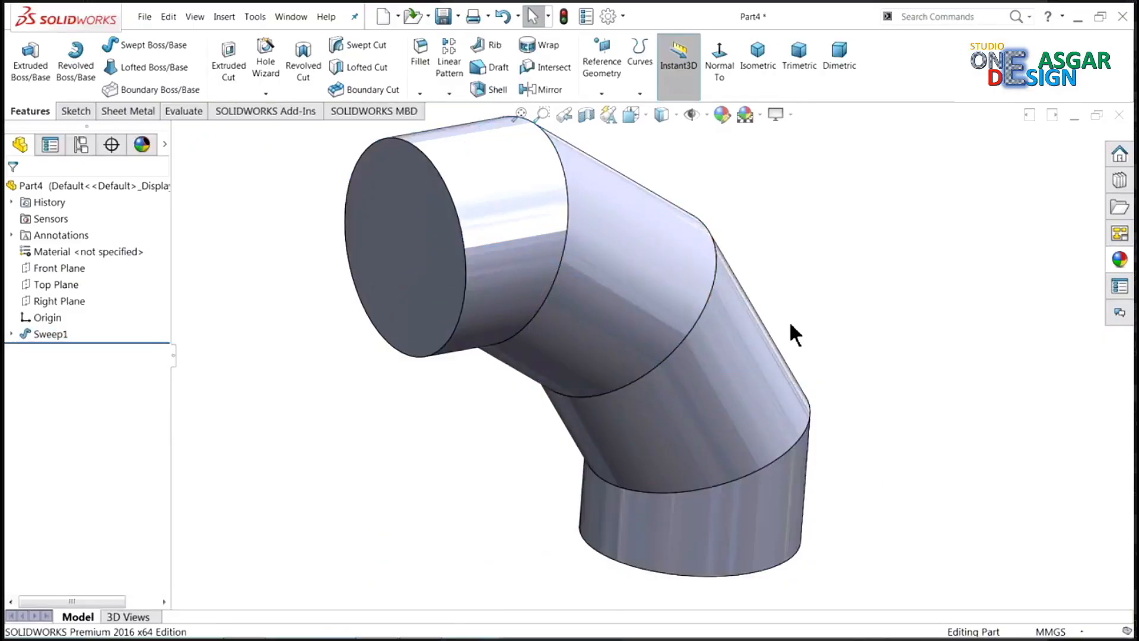
pyautogui.scroll(1, 788, 325)
# Step: Shell the elbow to a 3 mm wall thickness, removing the flat face at its upper end, with the preview shown
pyautogui.click(498, 89)
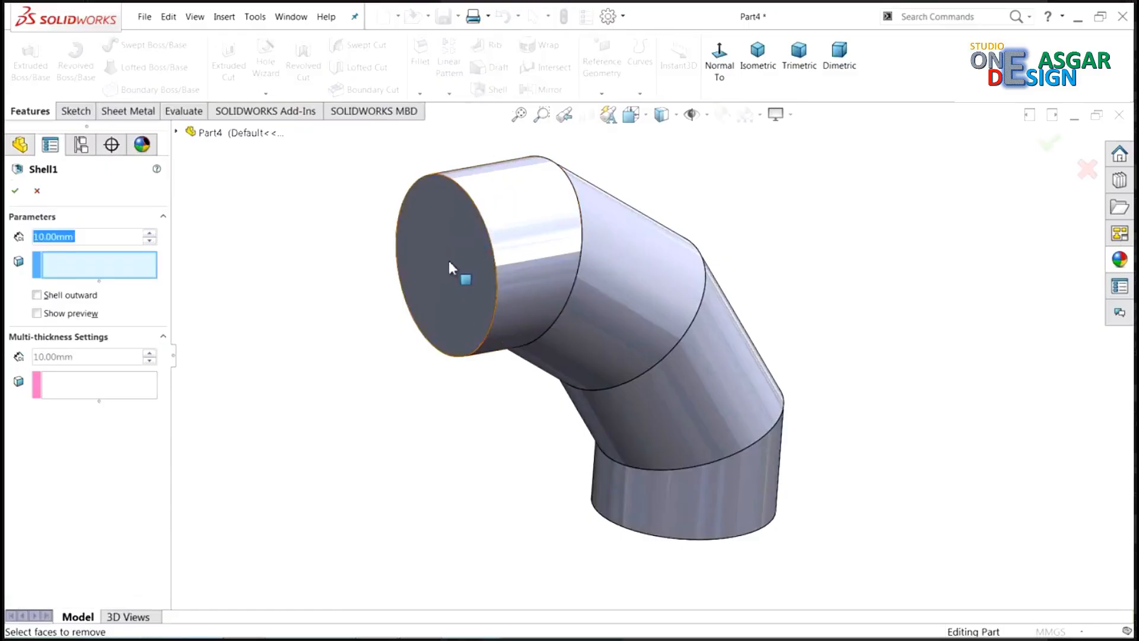
pyautogui.write('3')
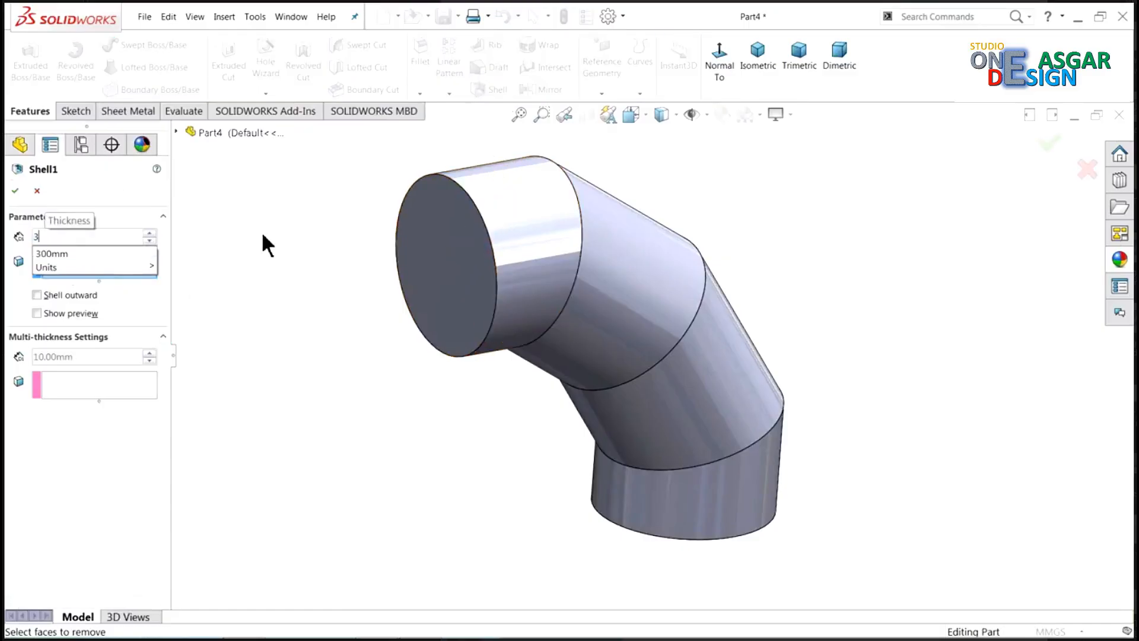
pyautogui.press('Return')
pyautogui.click(465, 279)
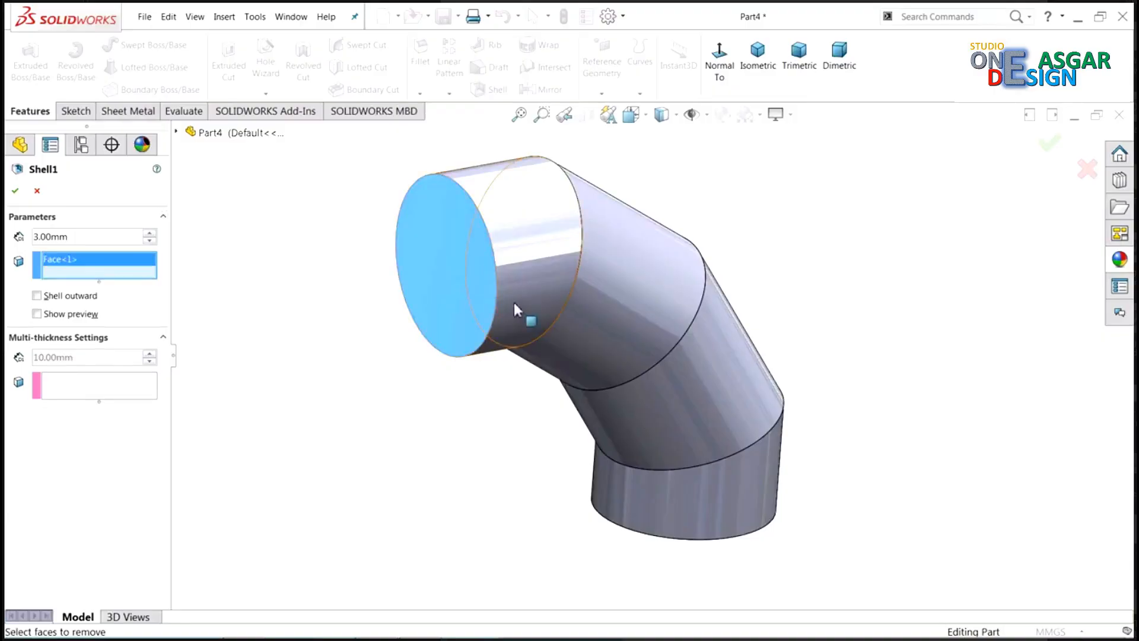
pyautogui.click(37, 313)
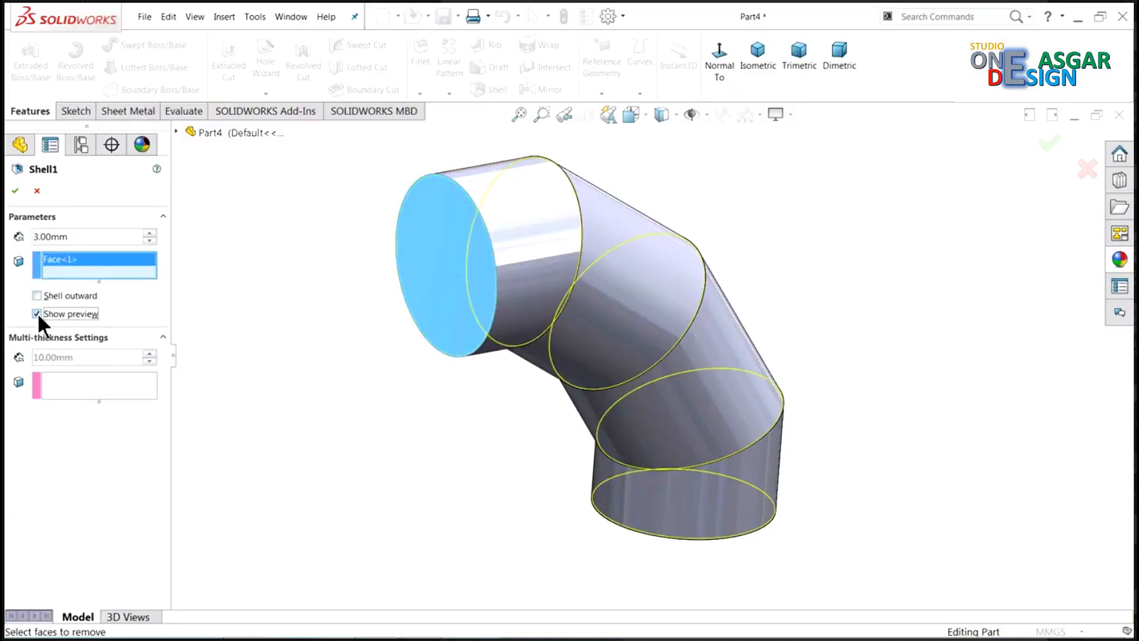
pyautogui.click(14, 191)
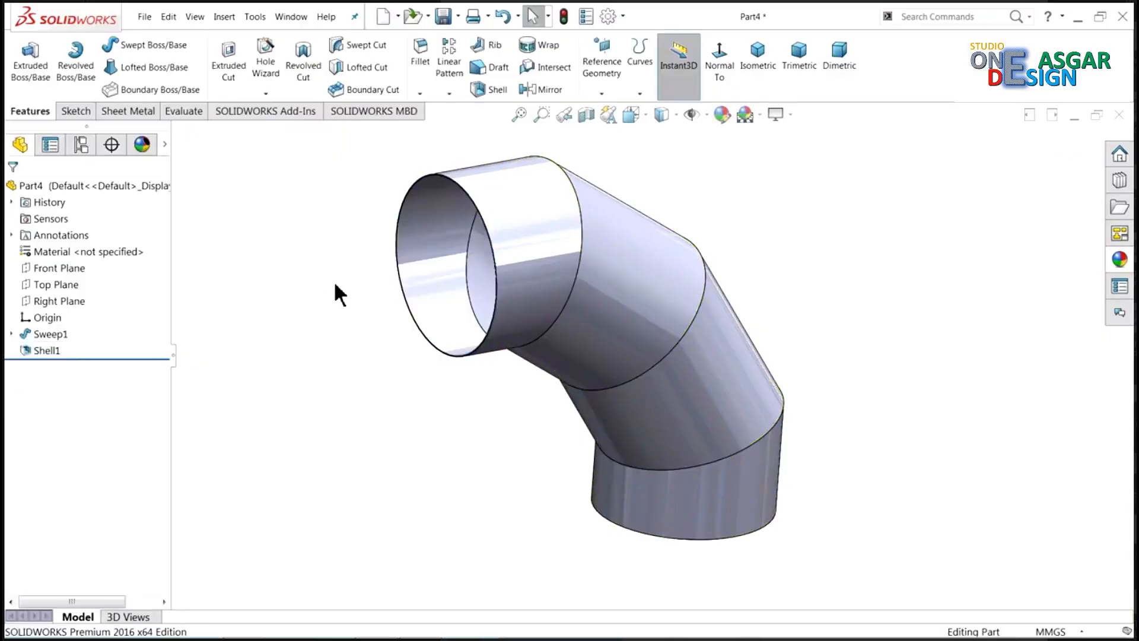
# Step: Raise both the shaded and the wireframe image quality of the document into the red high zone and rebuild the part
pyautogui.moveTo(335, 292); pyautogui.dragTo(379, 287, button='middle')
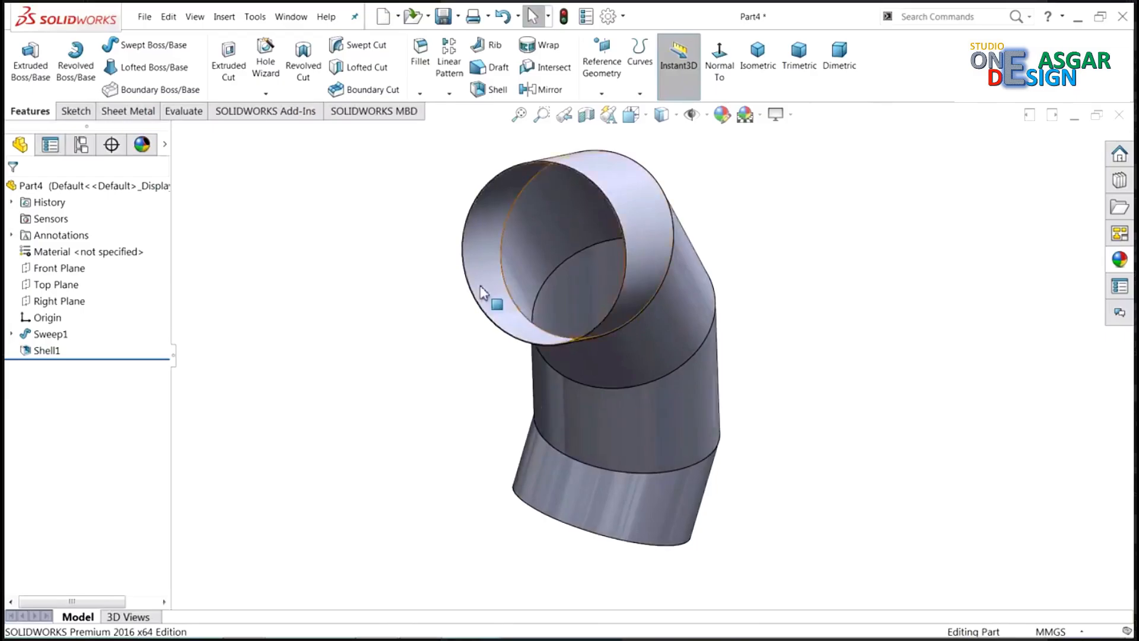
pyautogui.scroll(-5, 485, 320)
pyautogui.scroll(-3, 486, 336)
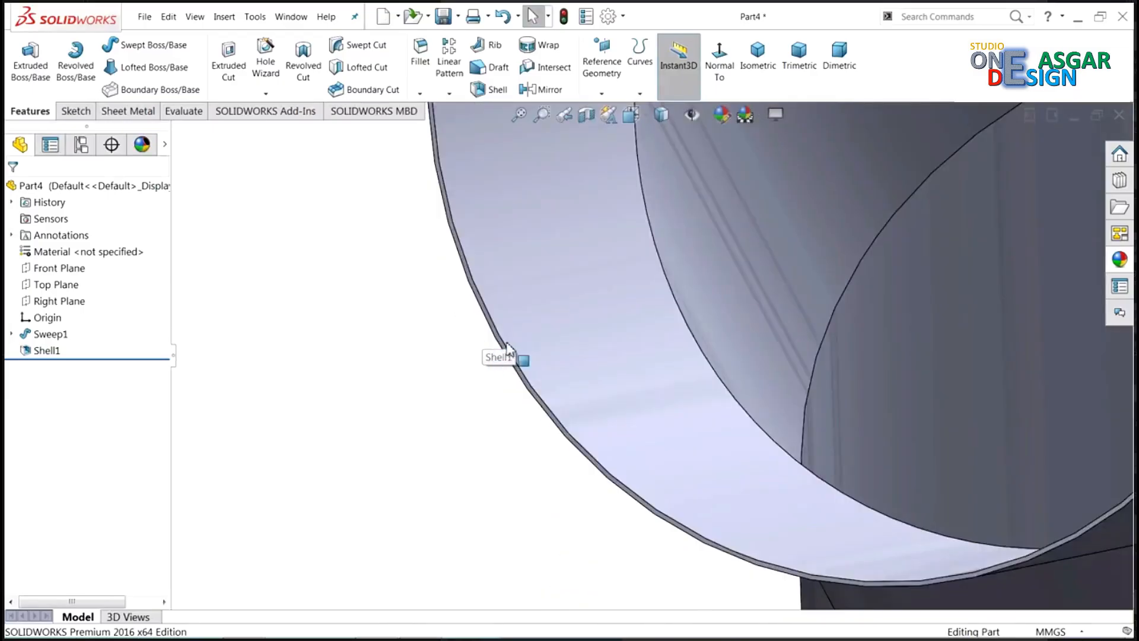
pyautogui.click(610, 16)
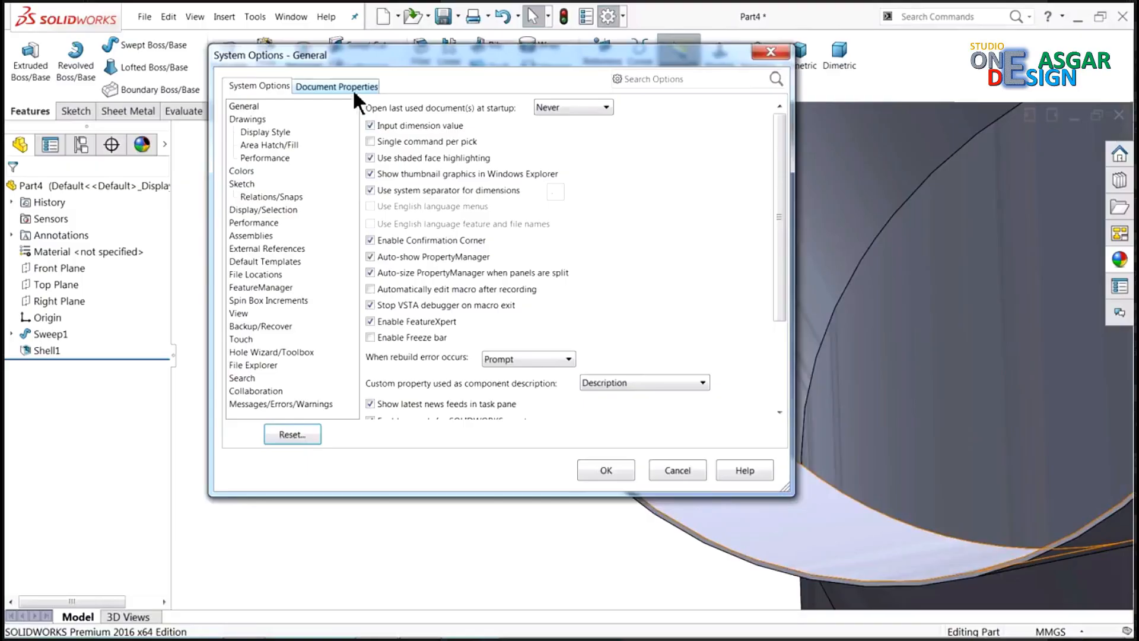
pyautogui.click(350, 87)
pyautogui.click(257, 248)
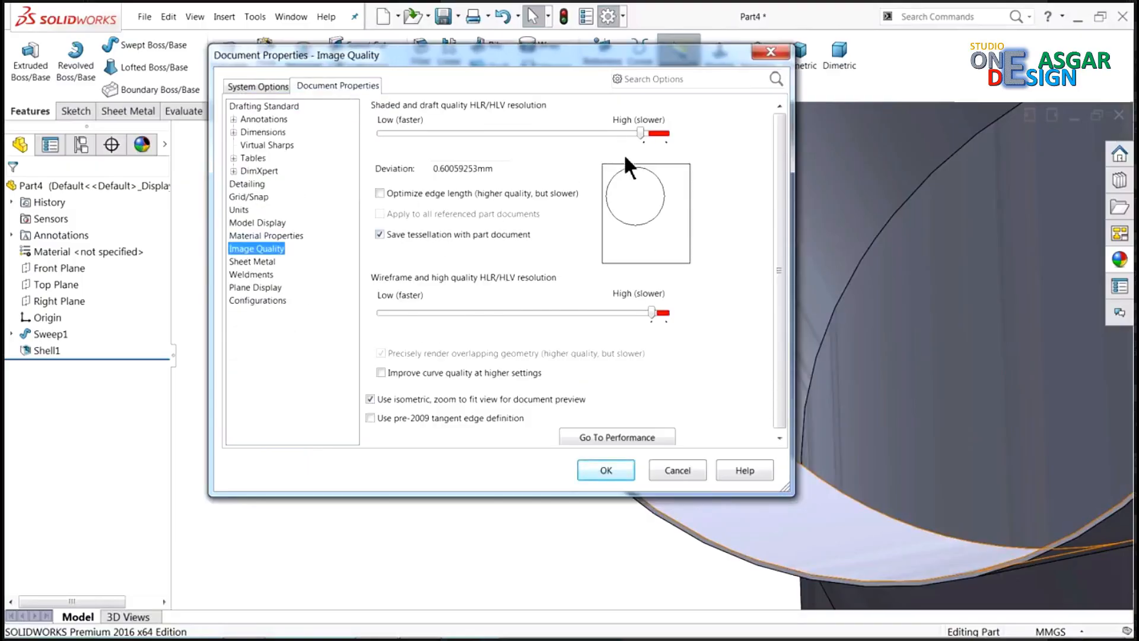
pyautogui.moveTo(641, 132); pyautogui.dragTo(653, 141)
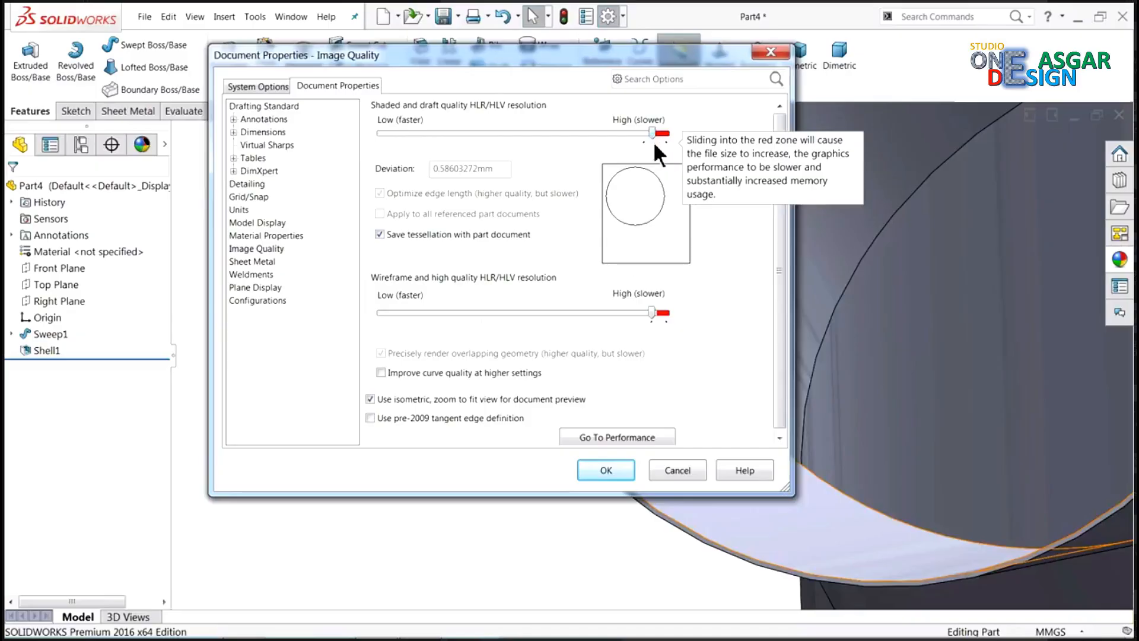
pyautogui.moveTo(651, 312); pyautogui.dragTo(661, 314)
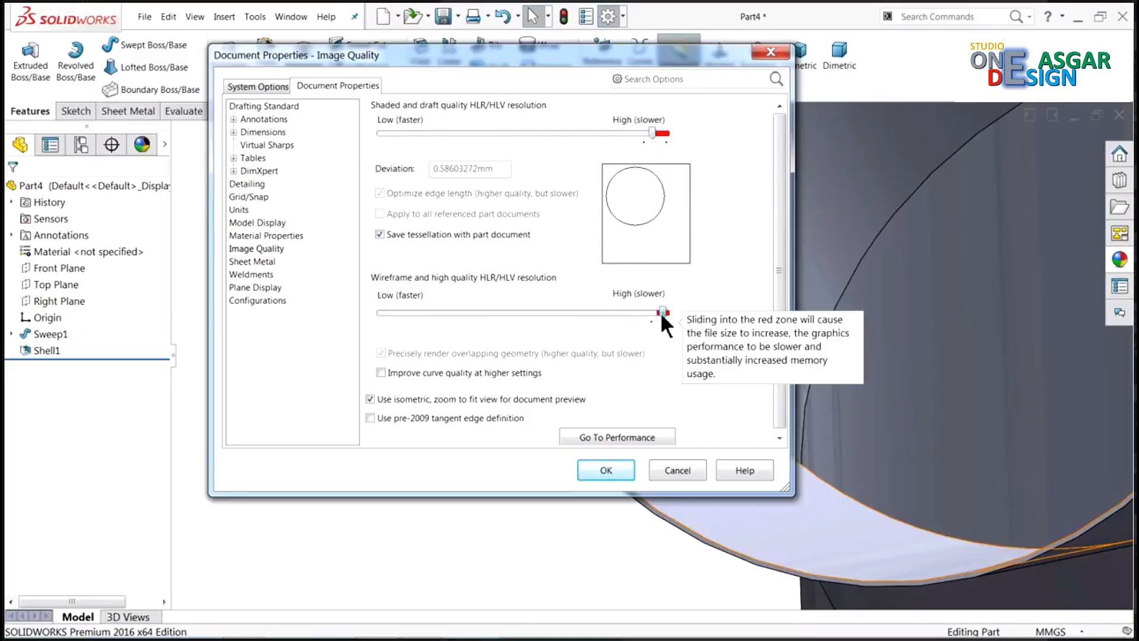
pyautogui.click(609, 471)
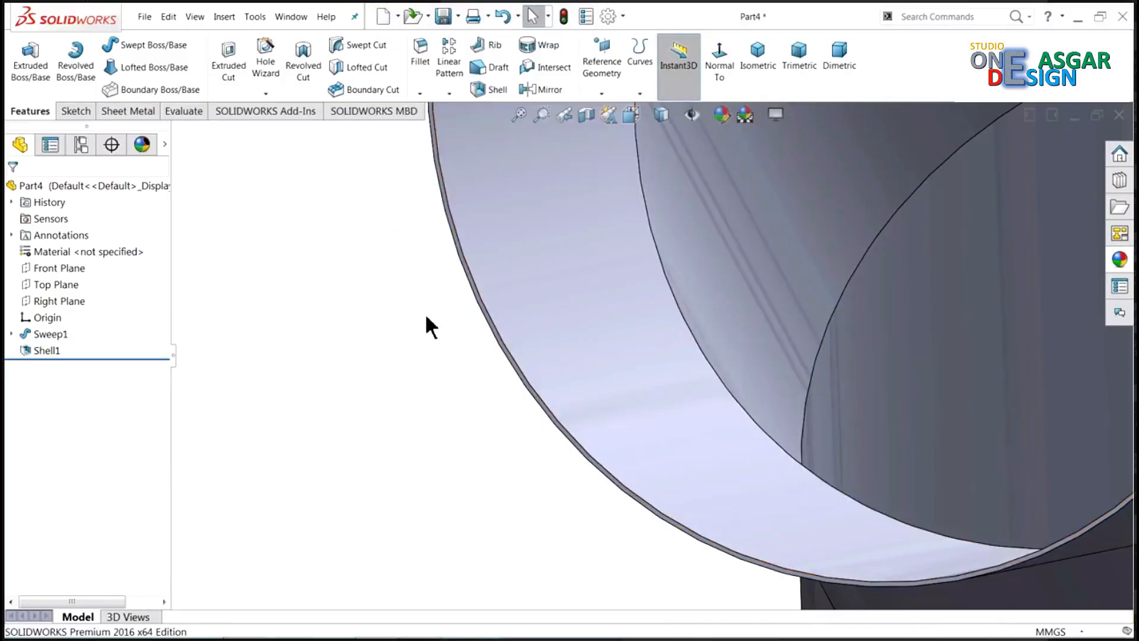
pyautogui.click(563, 18)
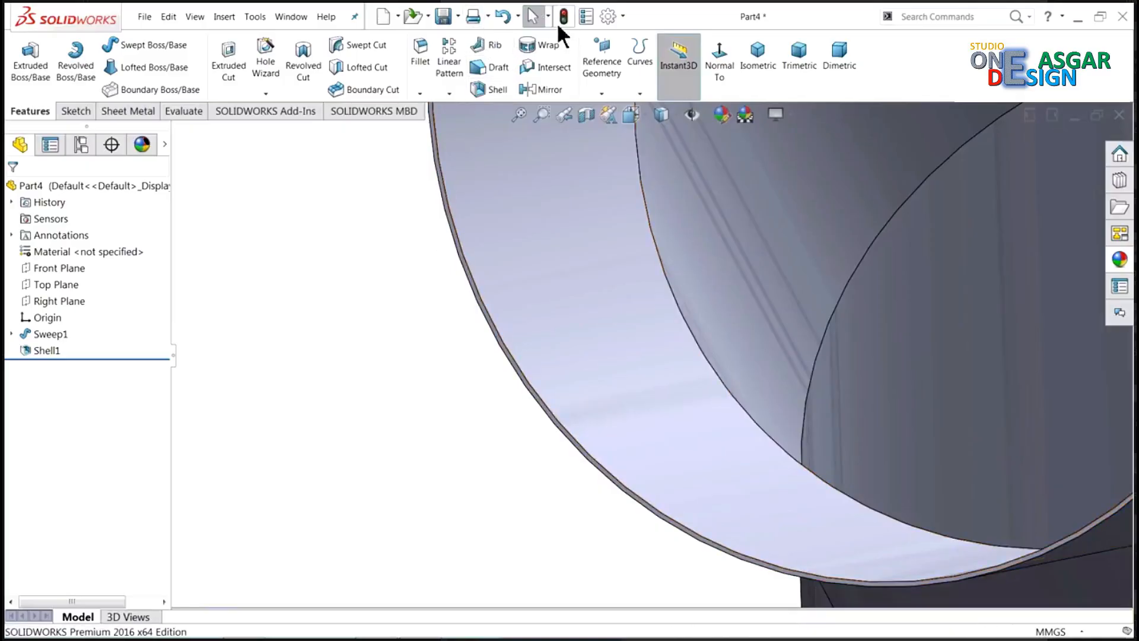
pyautogui.press('f')
pyautogui.scroll(2, 729, 358)
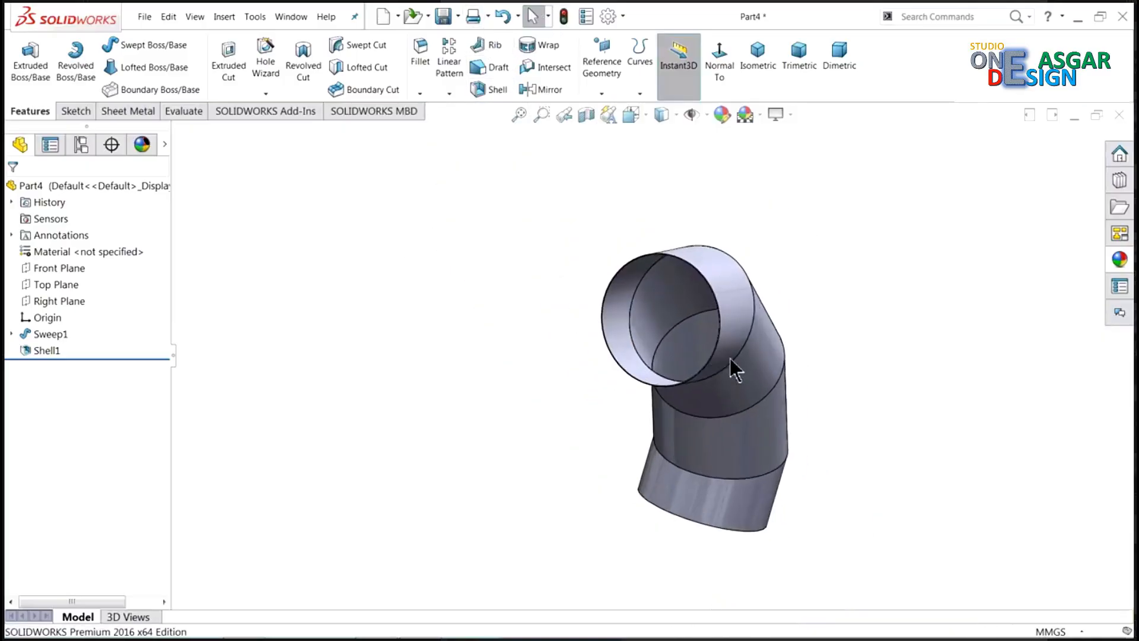
pyautogui.scroll(-2, 729, 358)
pyautogui.moveTo(729, 360); pyautogui.dragTo(723, 391, button='middle')
pyautogui.scroll(2, 723, 390)
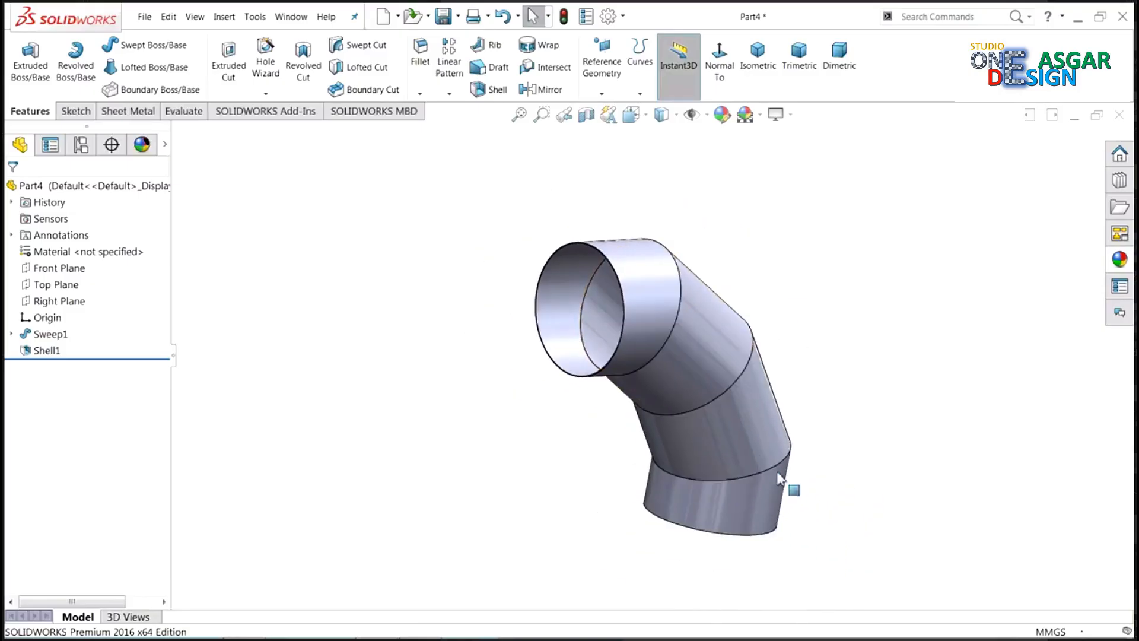
pyautogui.scroll(-2, 776, 471)
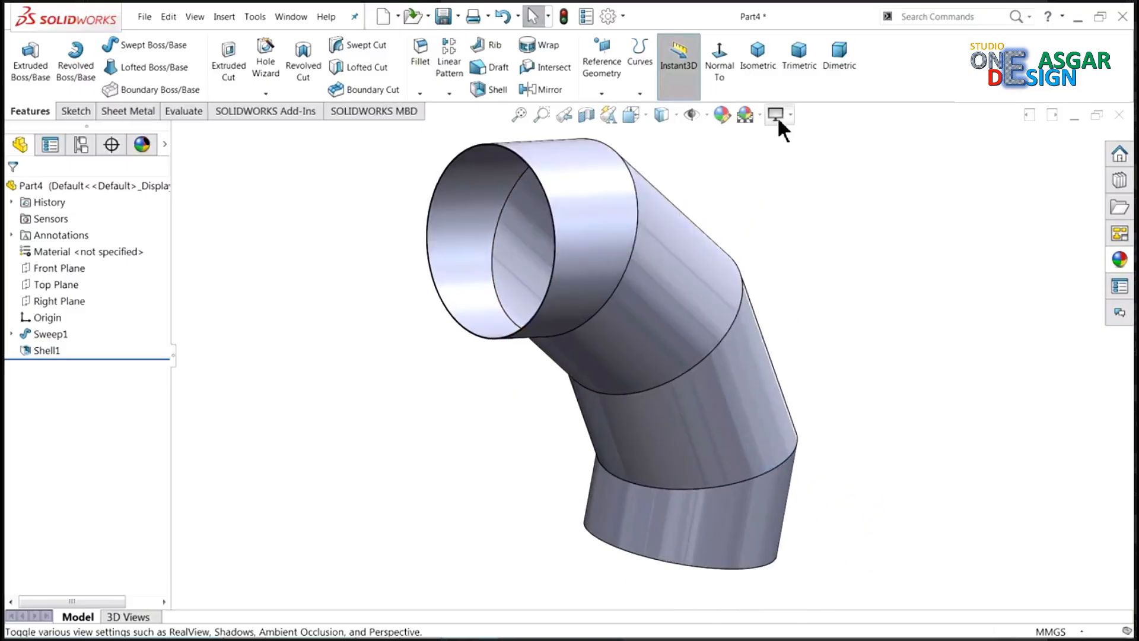
pyautogui.click(38, 188)
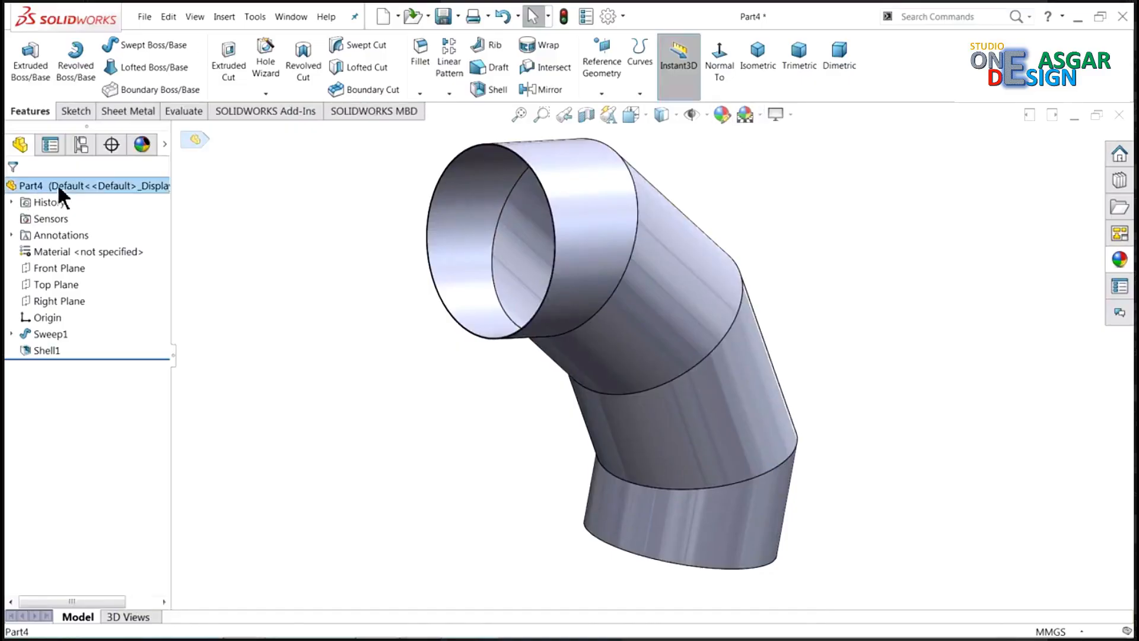
pyautogui.click(721, 115)
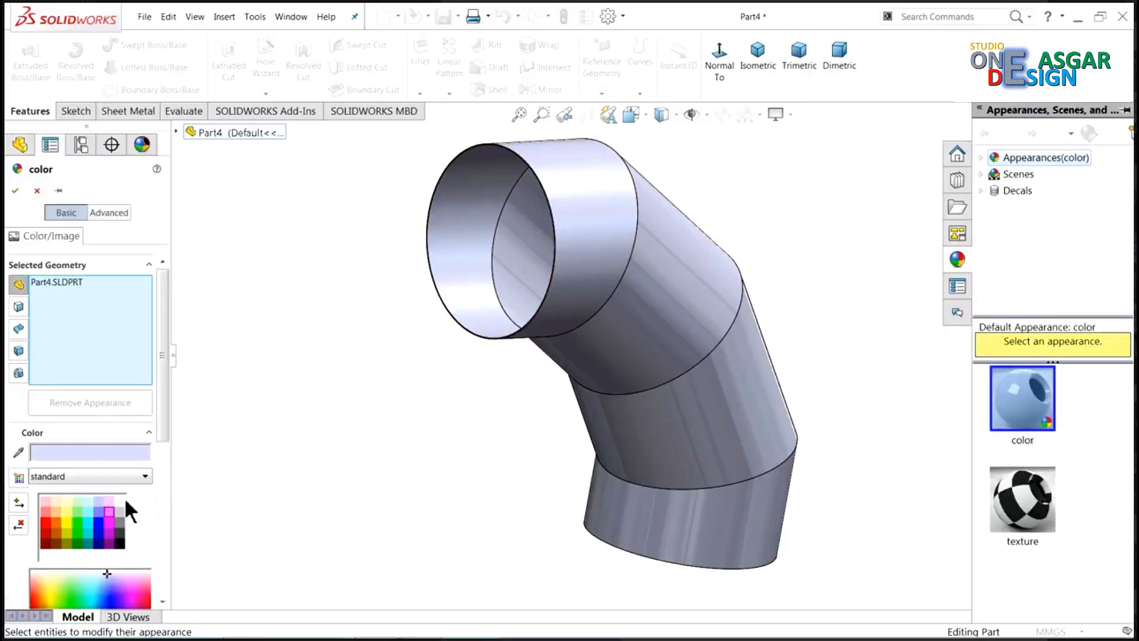
pyautogui.click(109, 513)
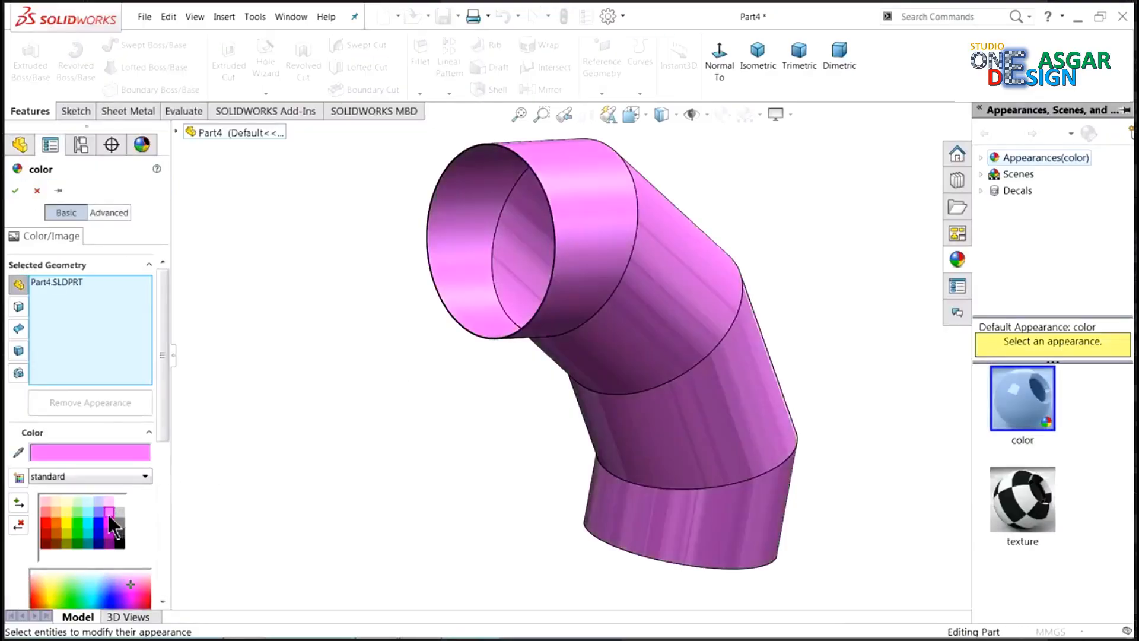
pyautogui.click(37, 190)
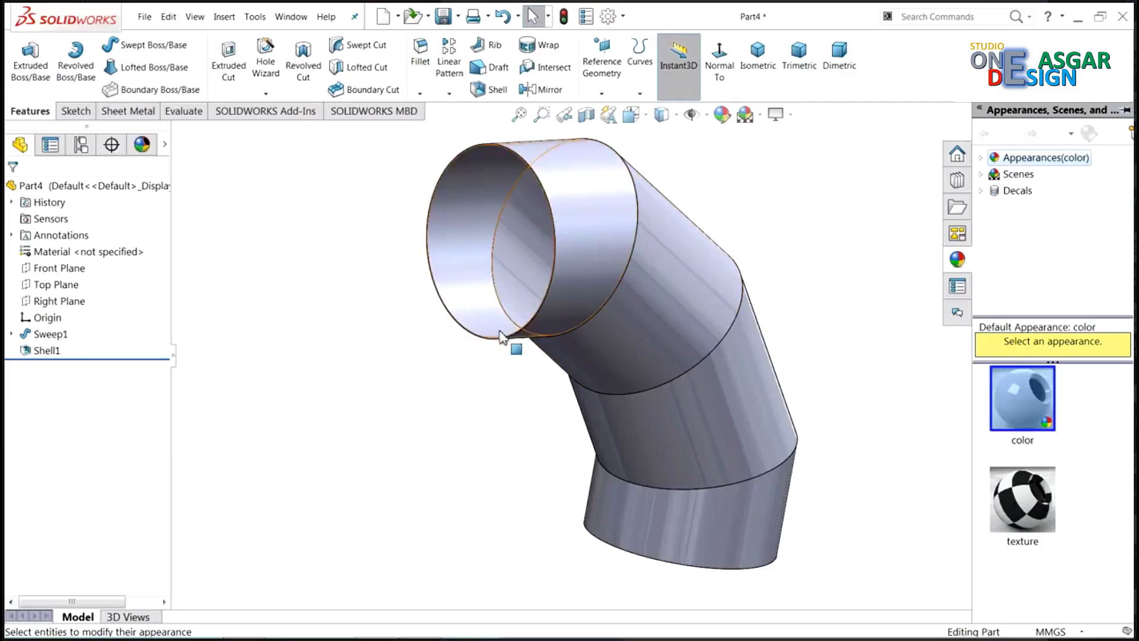
# Step: Start a sketch on the Front Plane and draw a circle of about 880 mm radius centred on the origin
pyautogui.moveTo(503, 337); pyautogui.dragTo(541, 360, button='middle')
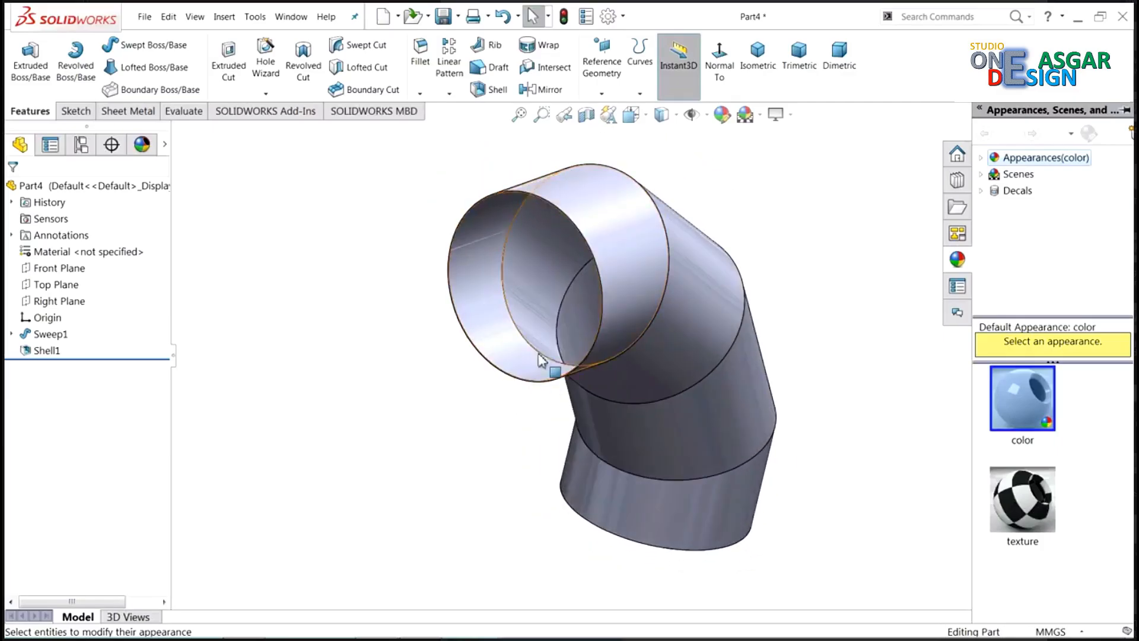
pyautogui.click(44, 265)
pyautogui.moveTo(243, 280)
pyautogui.mouseDown(button='middle')
pyautogui.moveTo(291, 300)
pyautogui.moveTo(236, 297)
pyautogui.mouseUp(button='middle')
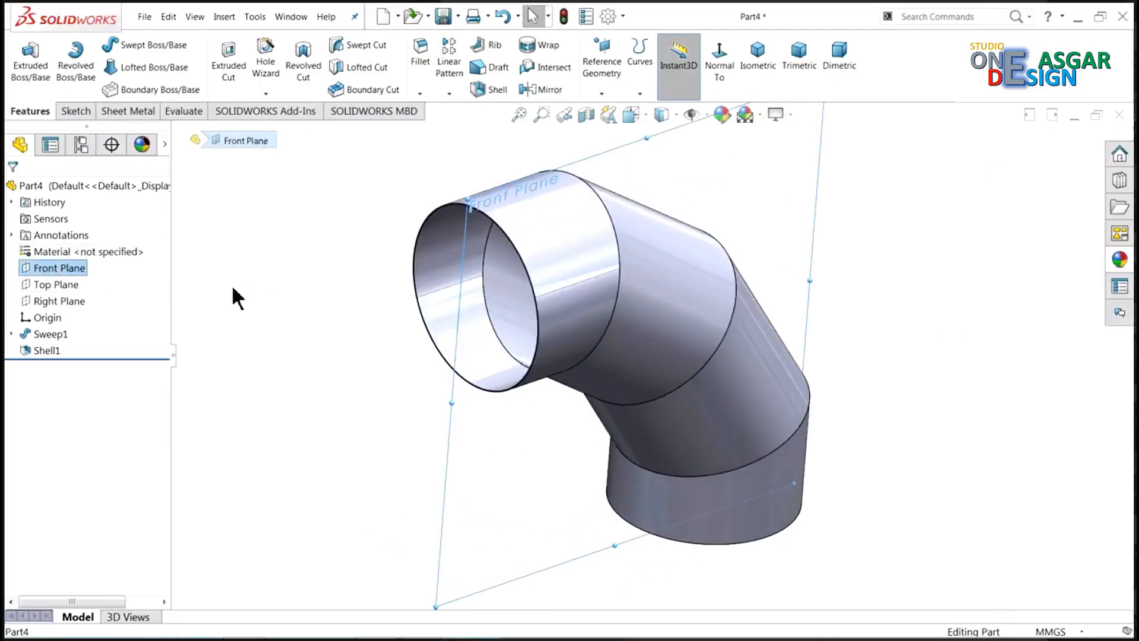
pyautogui.click(75, 110)
pyautogui.click(22, 56)
pyautogui.click(660, 52)
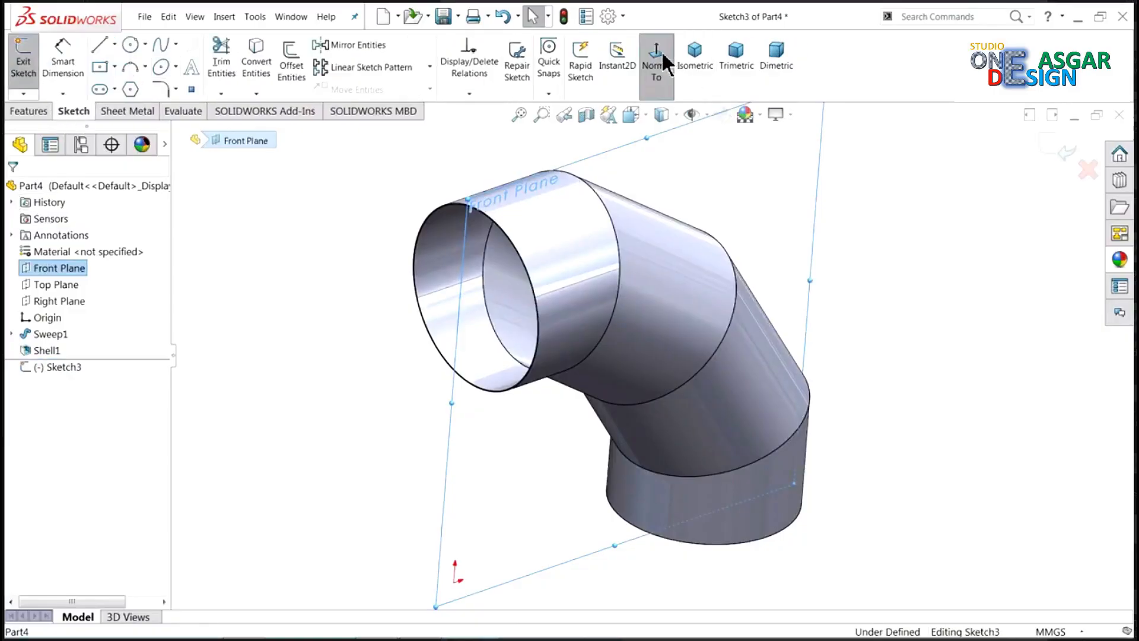
pyautogui.click(130, 45)
pyautogui.press('z')
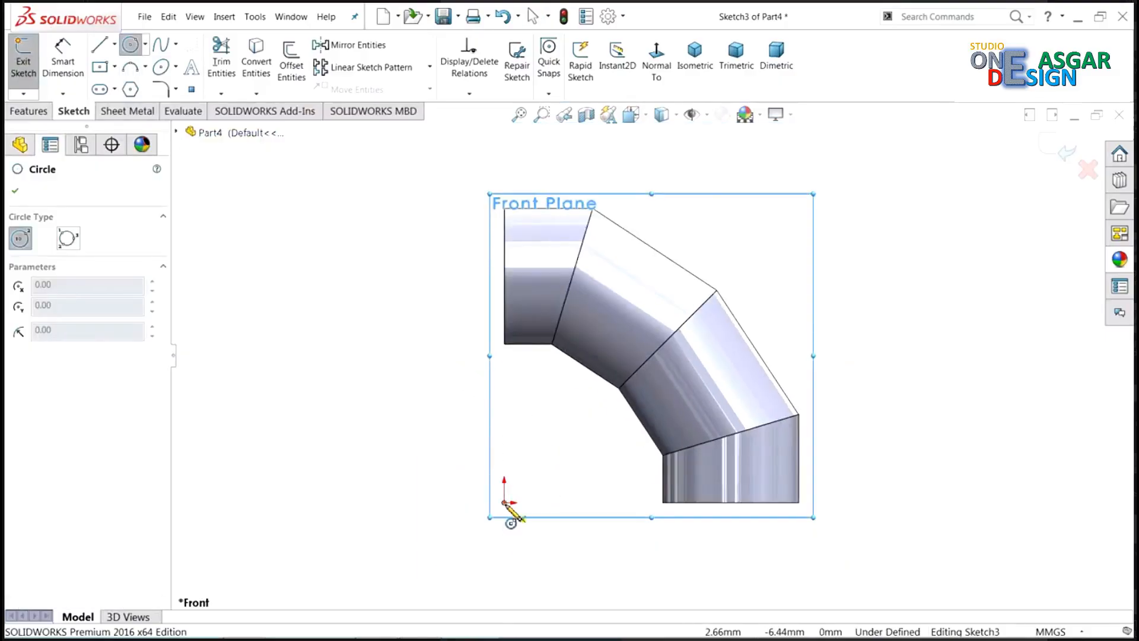
pyautogui.click(504, 501)
pyautogui.click(618, 341)
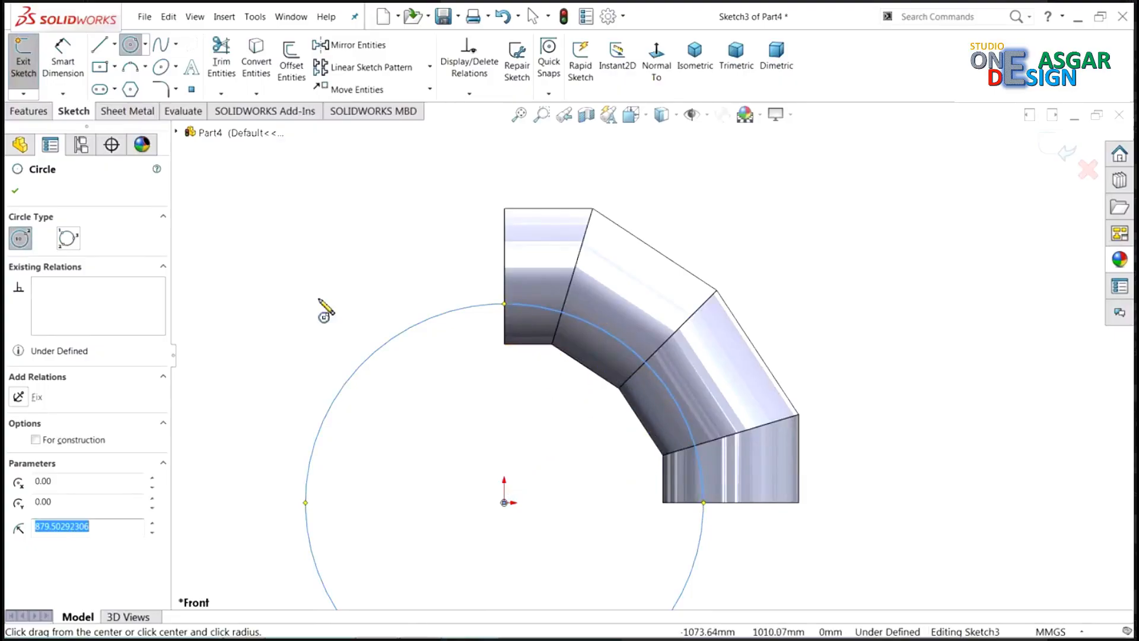
# Step: Finish the circle and cut-extrude it through the elbow's wall as a Mid Plane cut 1 mm deep
pyautogui.click(15, 191)
pyautogui.click(30, 111)
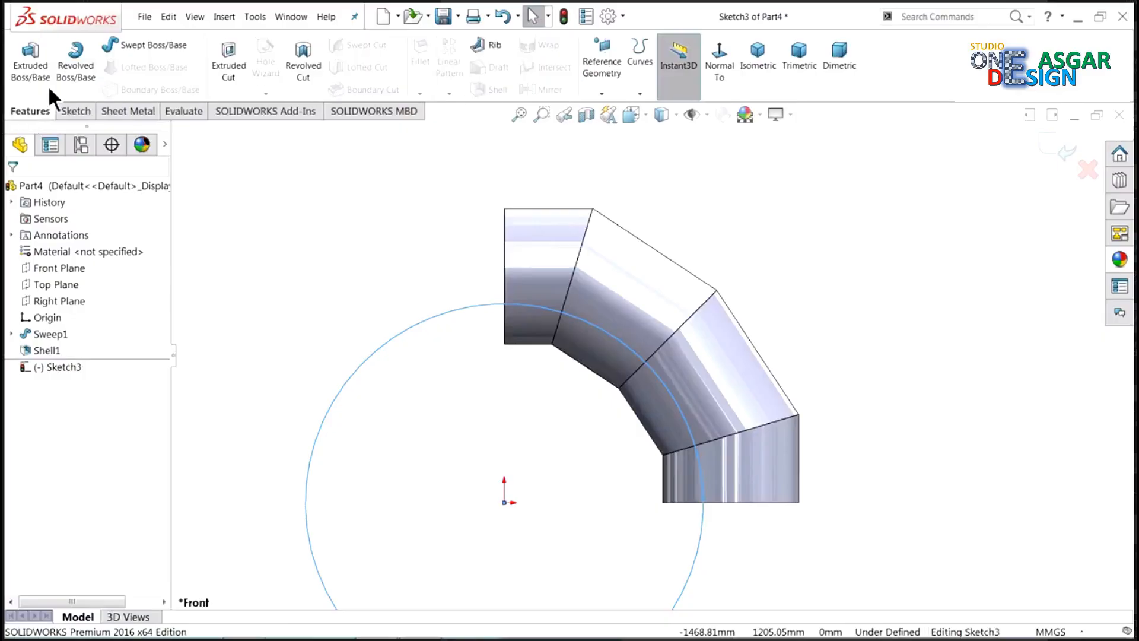
pyautogui.click(229, 66)
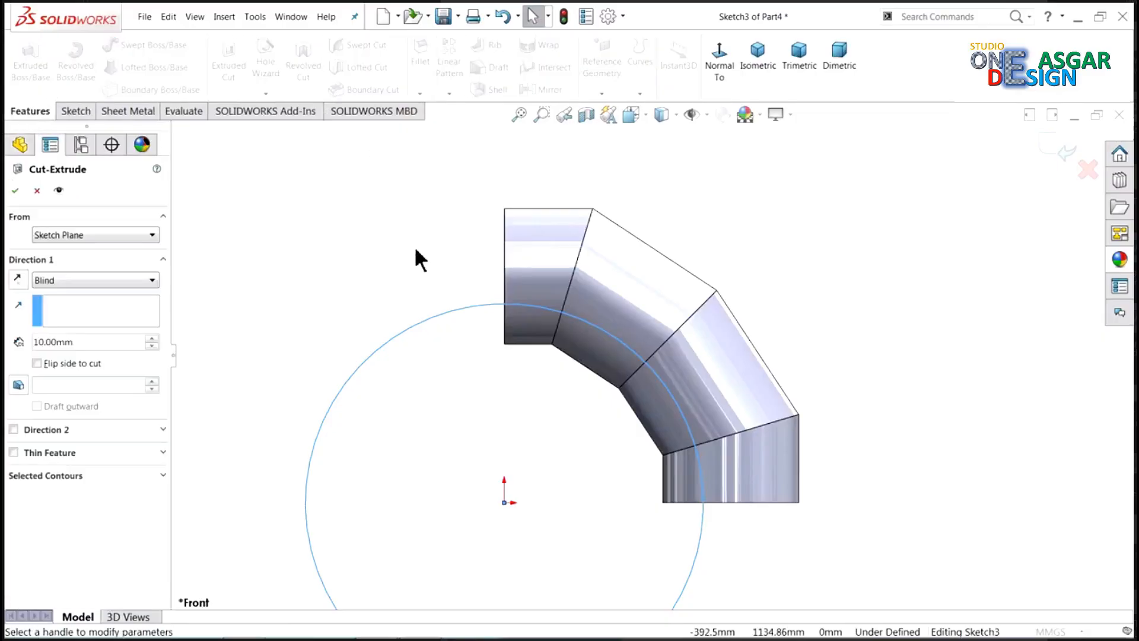
pyautogui.scroll(-5, 481, 297)
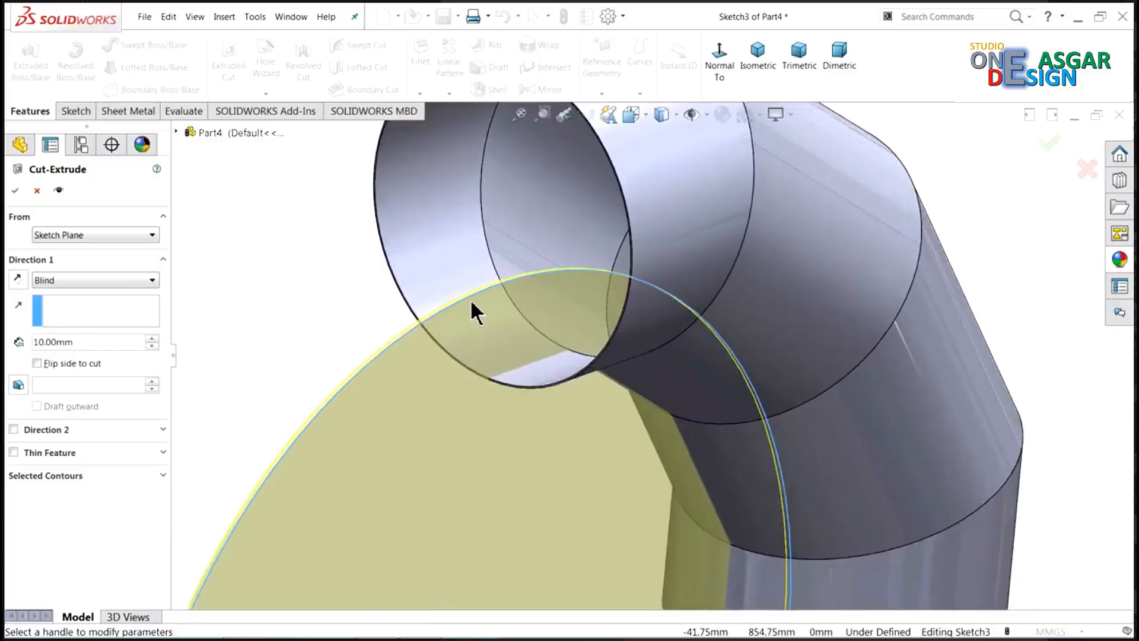
pyautogui.click(65, 280)
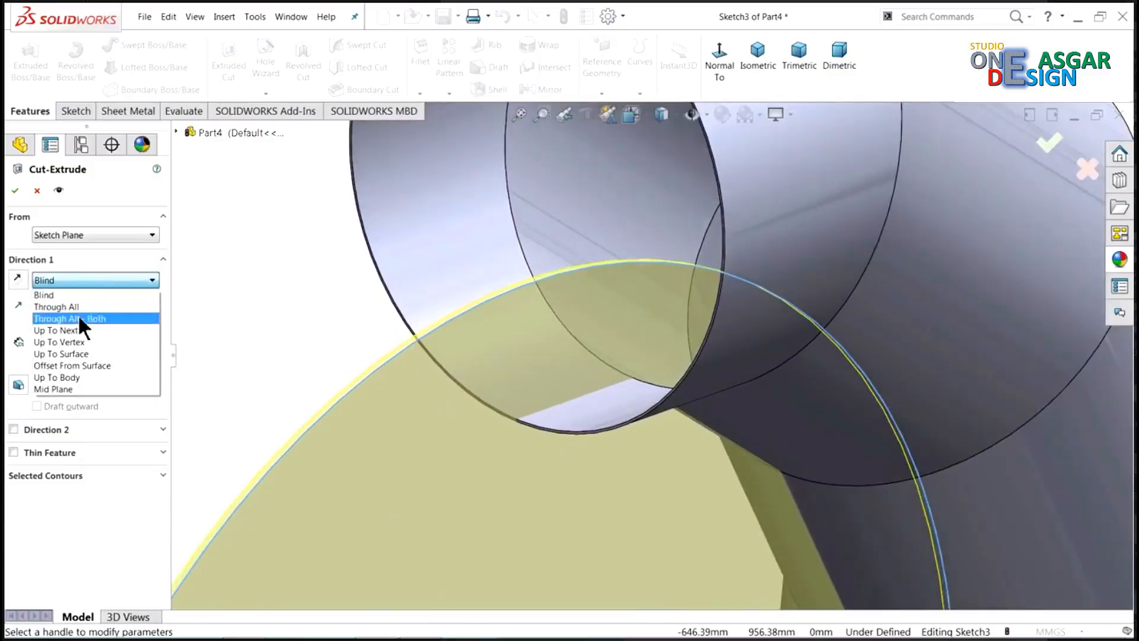
pyautogui.click(69, 388)
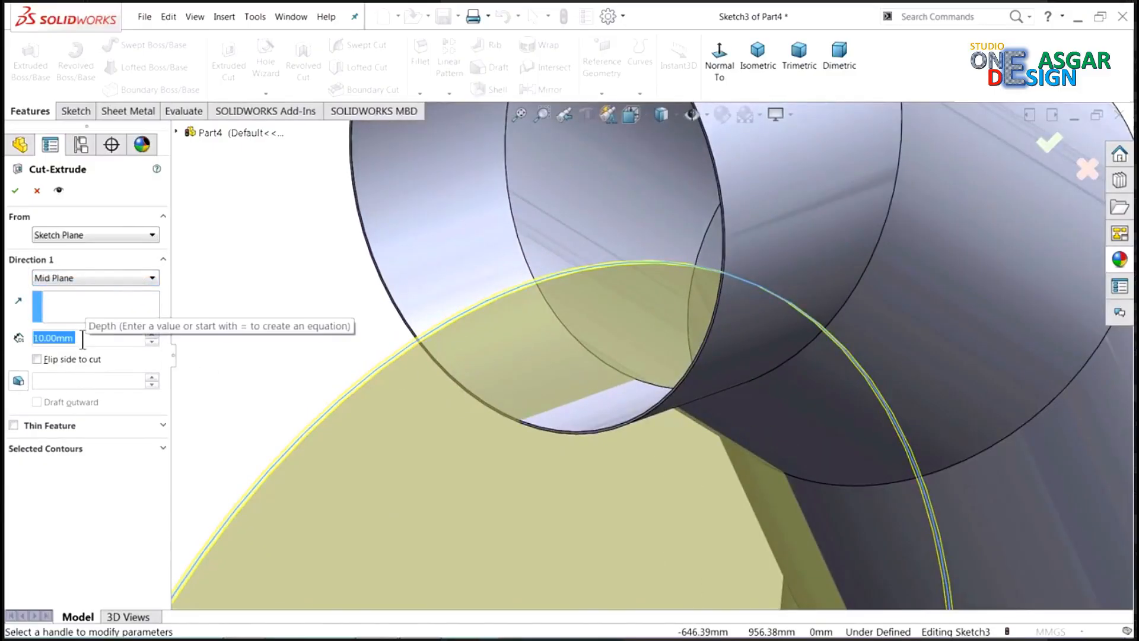
pyautogui.write('1')
pyautogui.press('Return')
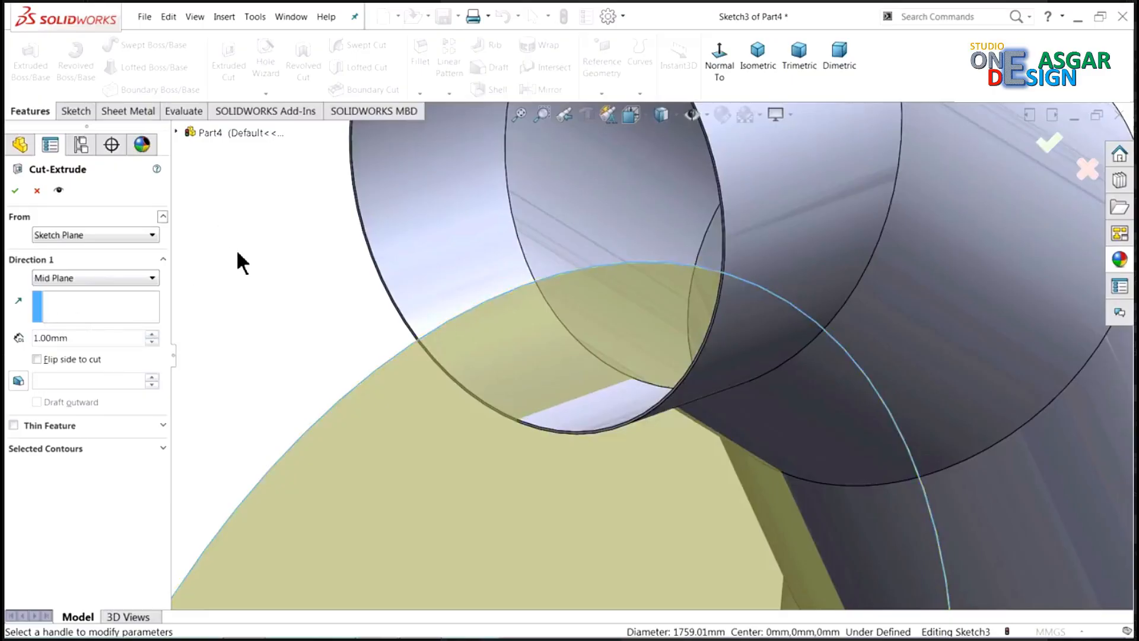
pyautogui.click(15, 191)
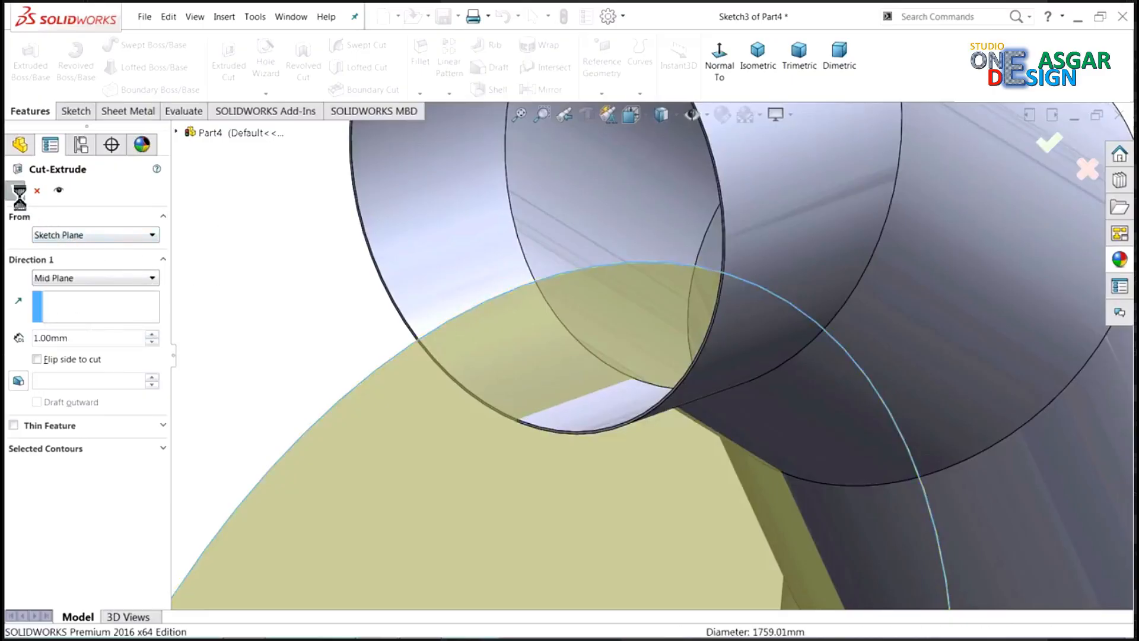
pyautogui.click(234, 263)
# Step: Examine the thin cut along the elbow's inner side and the individual pipe segments
pyautogui.scroll(-6, 545, 418)
pyautogui.moveTo(559, 428); pyautogui.dragTo(656, 390, button='middle')
pyautogui.scroll(10, 569, 427)
pyautogui.scroll(3, 611, 451)
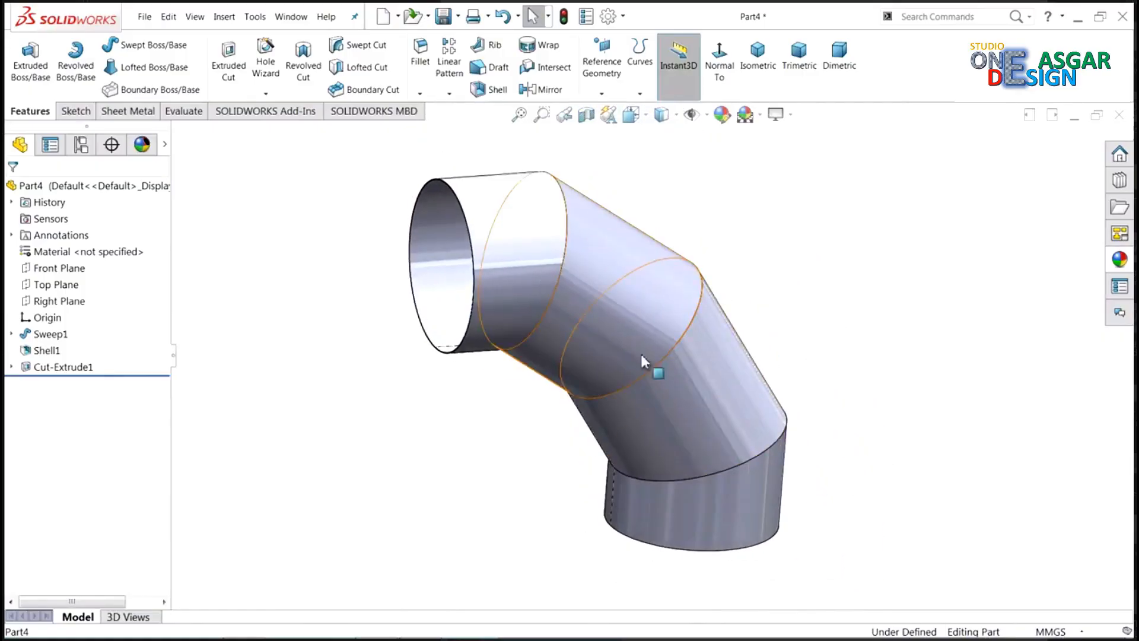
pyautogui.moveTo(719, 259); pyautogui.dragTo(718, 227, button='middle')
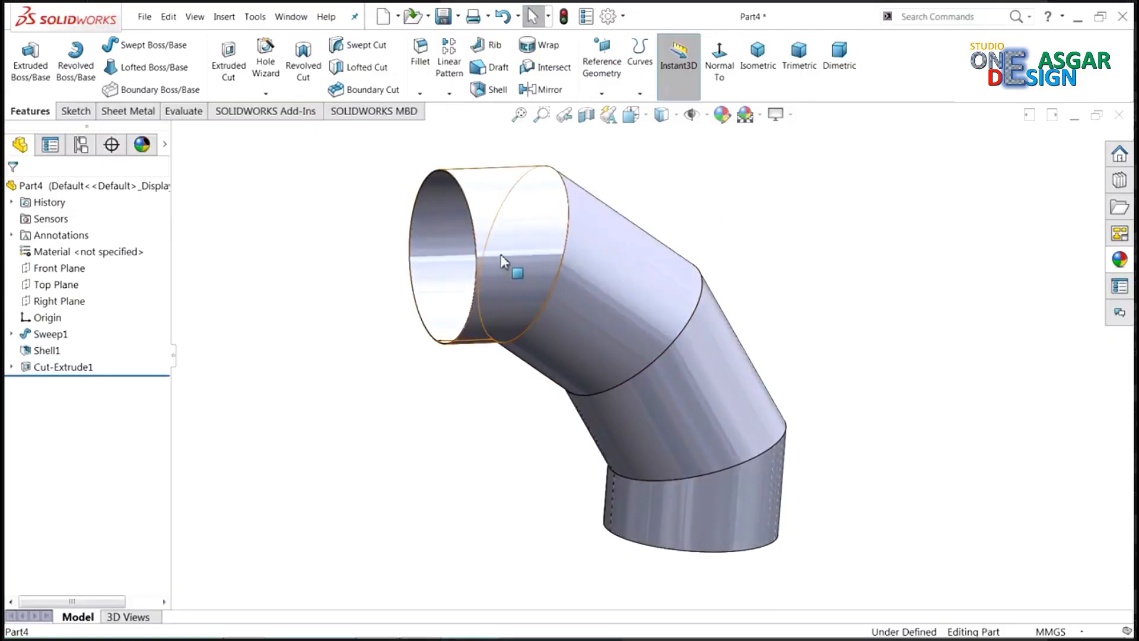
pyautogui.click(602, 302)
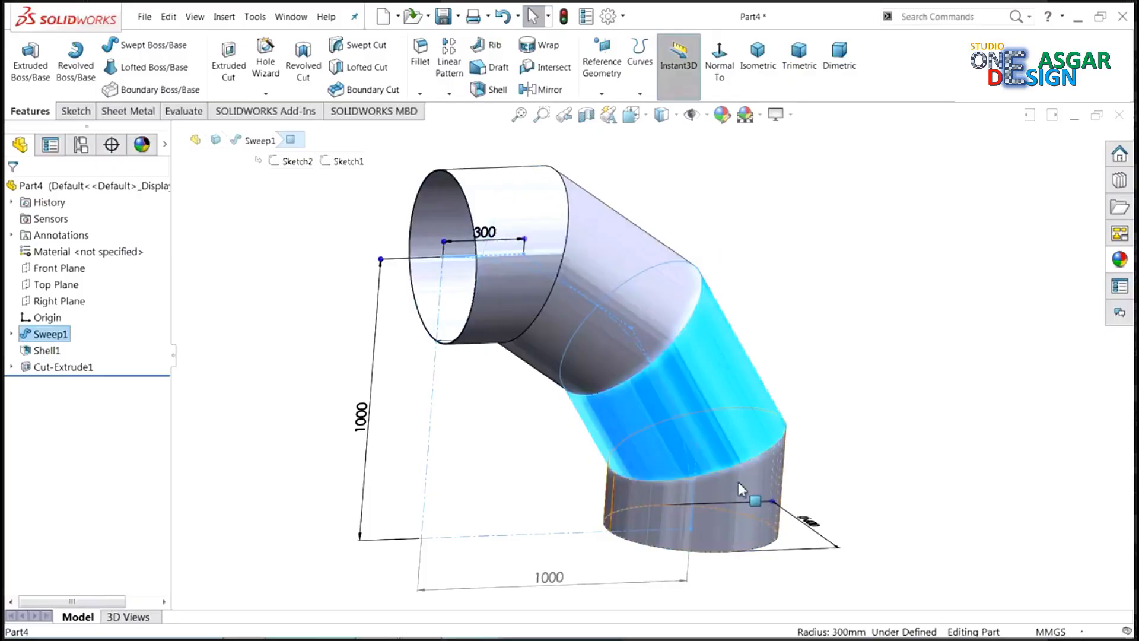
pyautogui.click(784, 262)
pyautogui.moveTo(784, 262); pyautogui.dragTo(781, 258, button='middle')
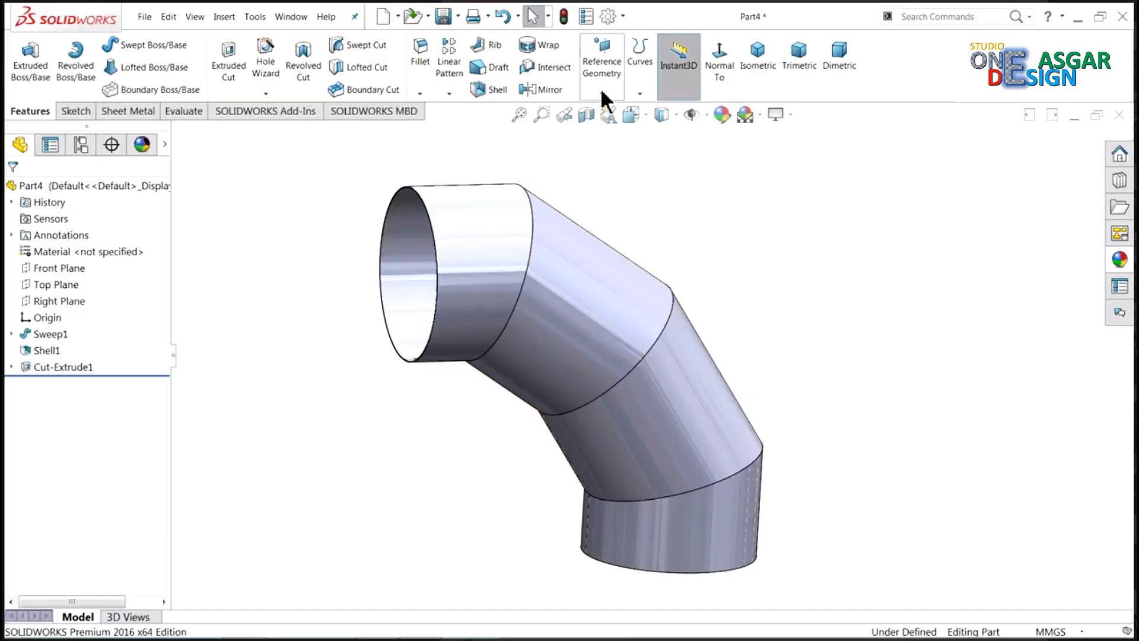
# Step: Create a reference plane coincident with the joint edge between the upper end segment and its neighbouring segment
pyautogui.click(600, 95)
pyautogui.click(609, 109)
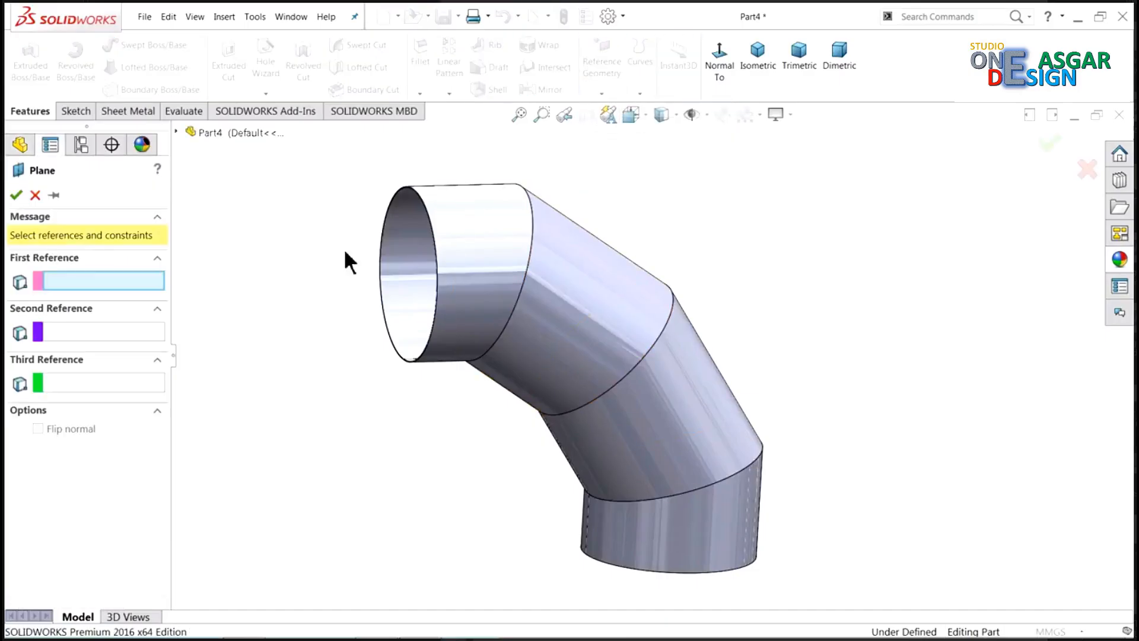
pyautogui.click(530, 275)
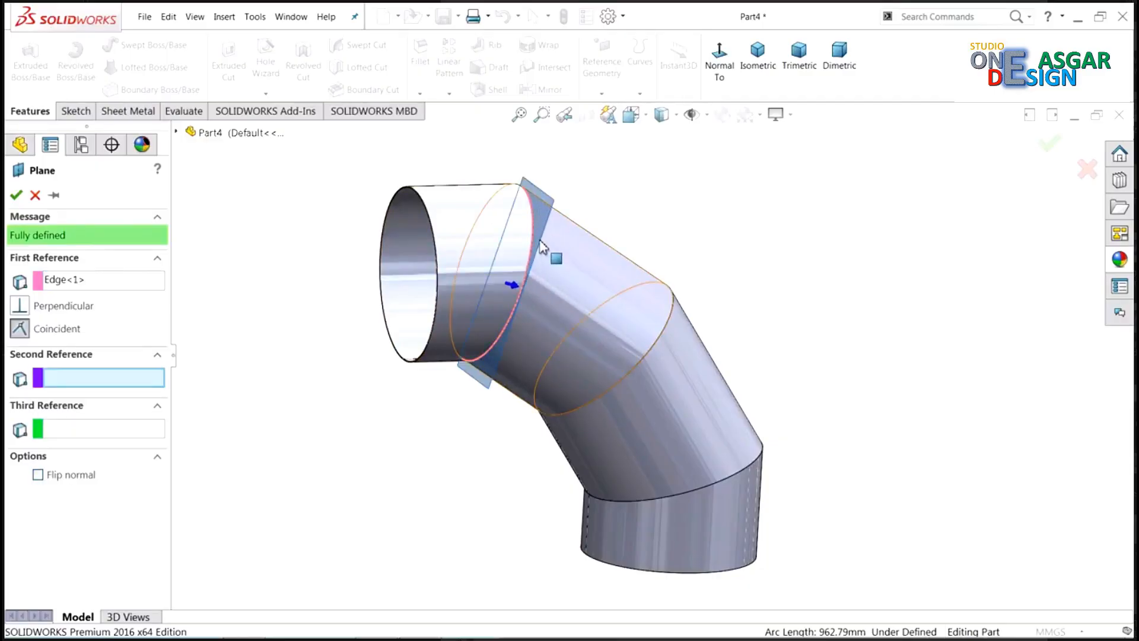
pyautogui.click(15, 195)
# Step: Create a reference plane on the elbow's middle joint edge, removing Plane1 from the references so only the edge defines it
pyautogui.click(601, 94)
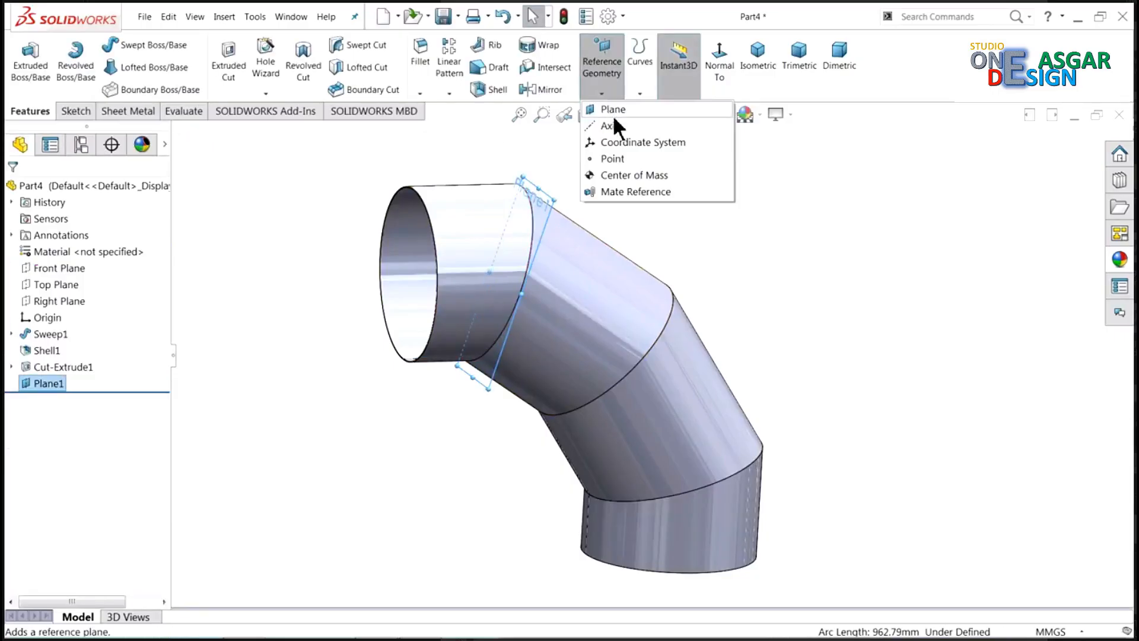
pyautogui.click(616, 106)
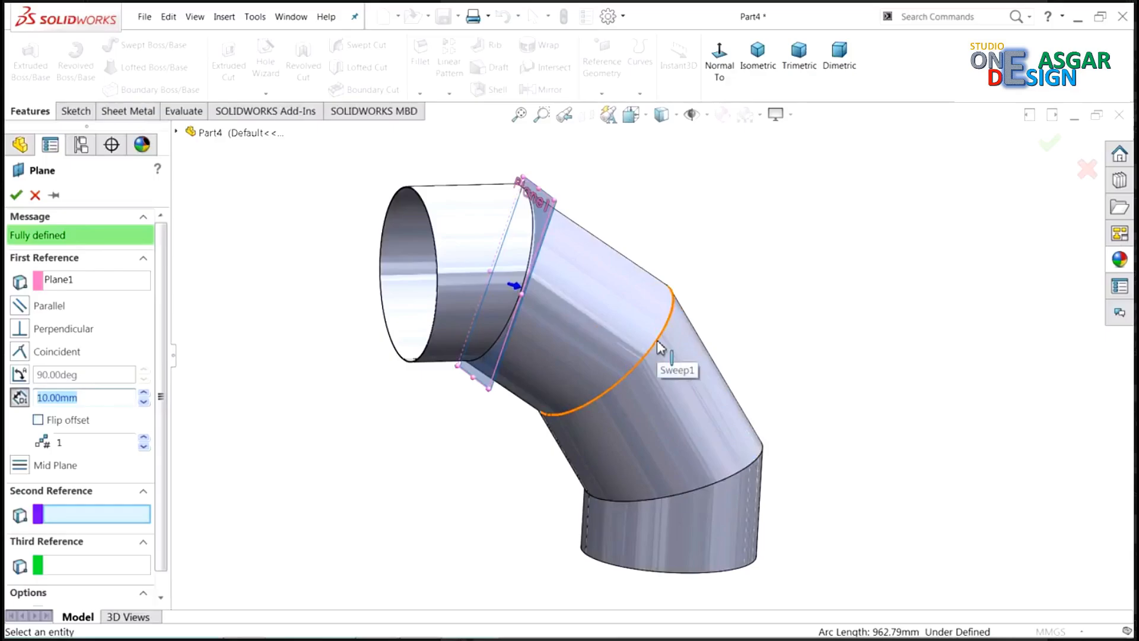
pyautogui.click(657, 339)
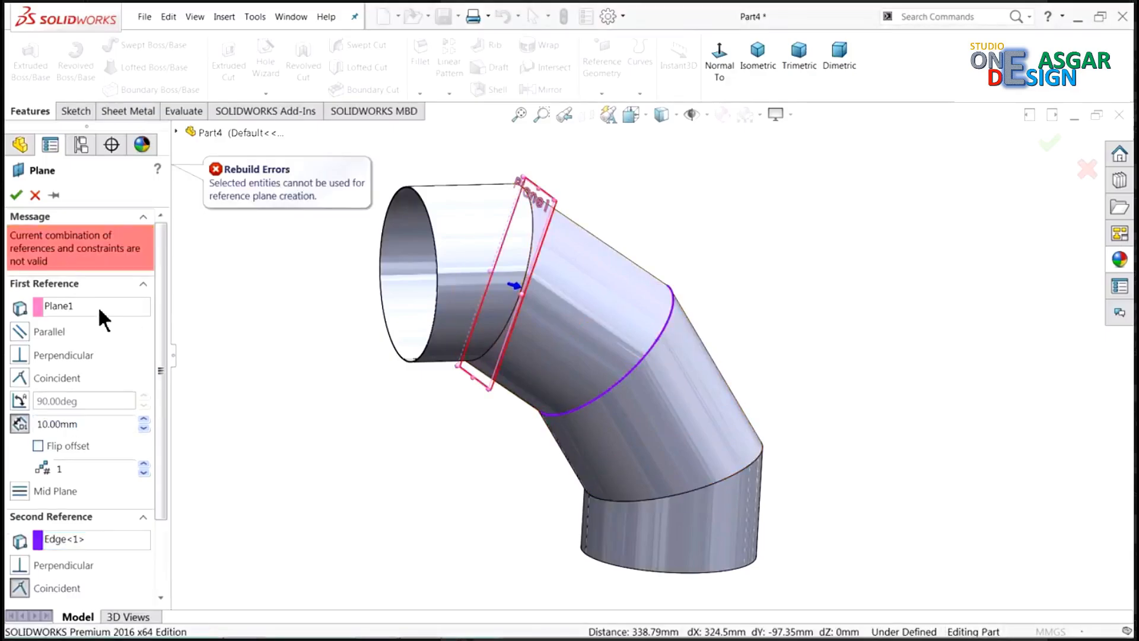
pyautogui.rightClick(132, 308)
pyautogui.click(137, 317)
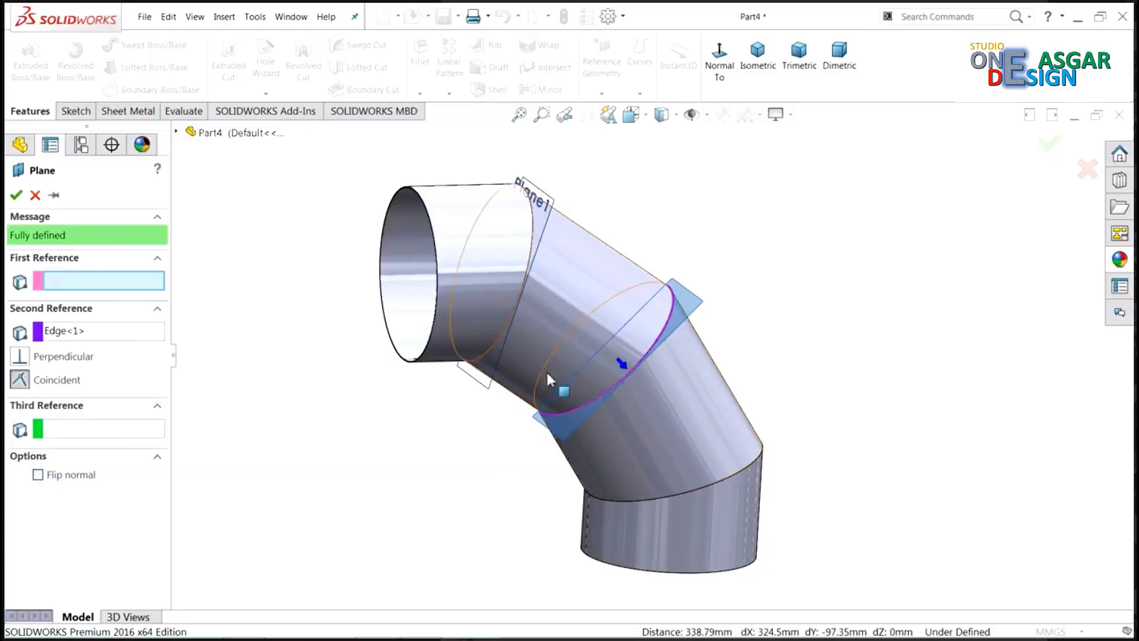
pyautogui.click(16, 195)
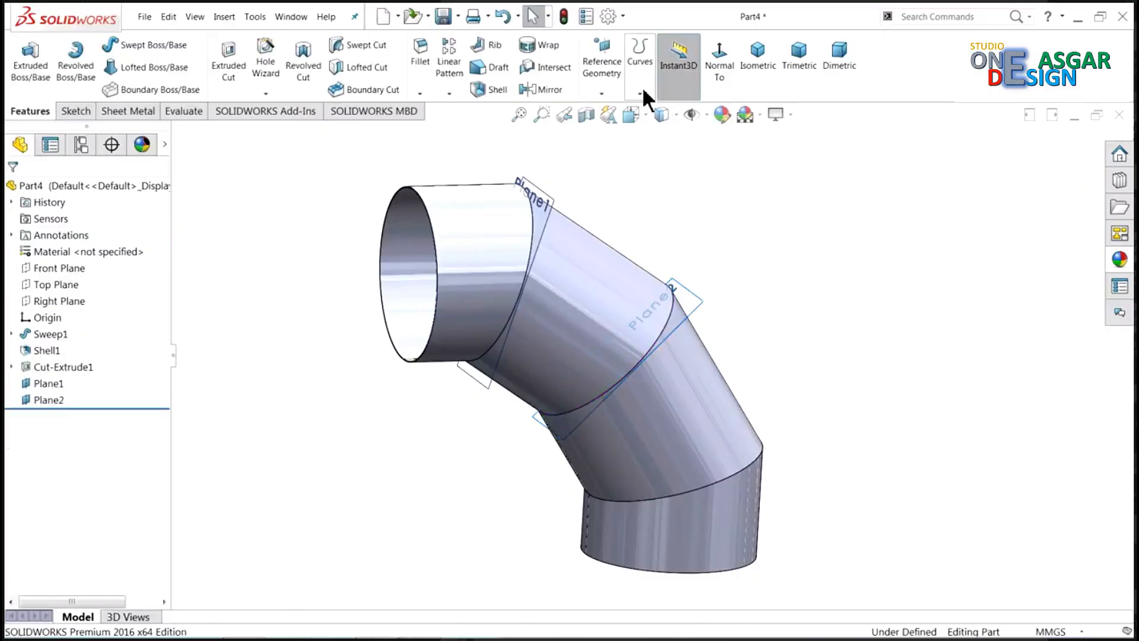
# Step: Create a reference plane coincident with the joint edge above the lower end segment
pyautogui.click(603, 94)
pyautogui.click(619, 109)
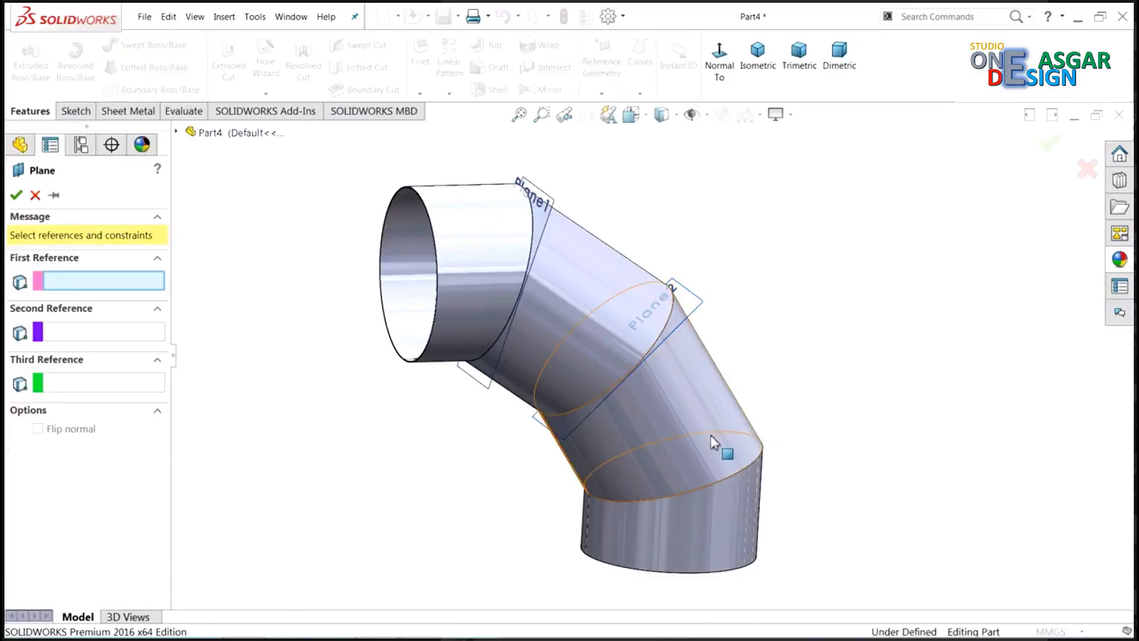
pyautogui.click(736, 480)
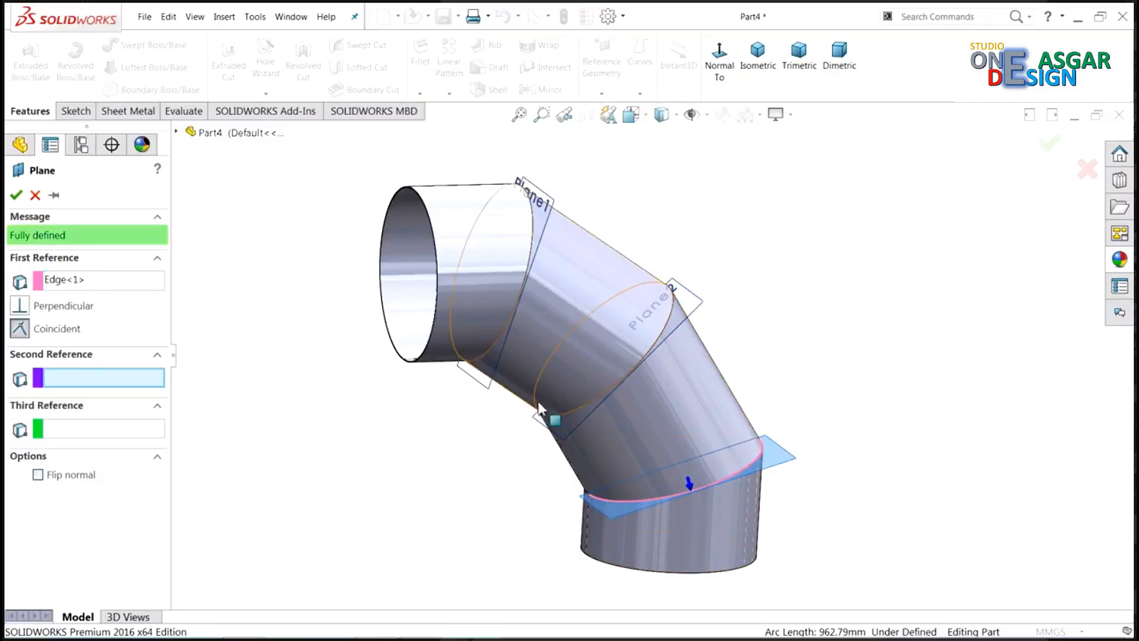
pyautogui.click(16, 196)
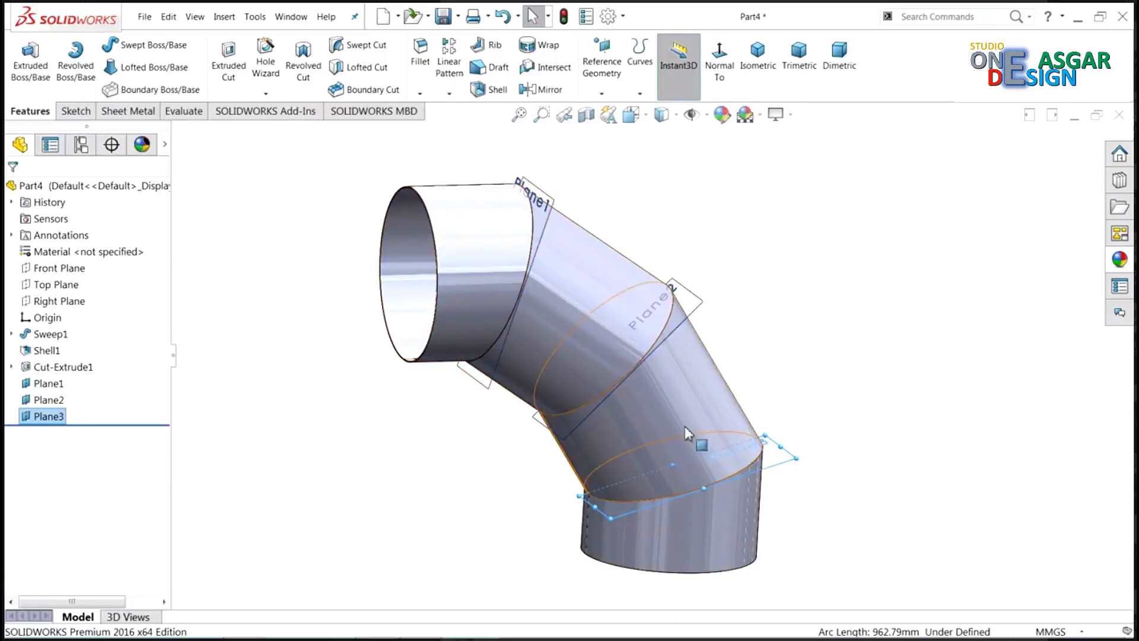
pyautogui.click(534, 287)
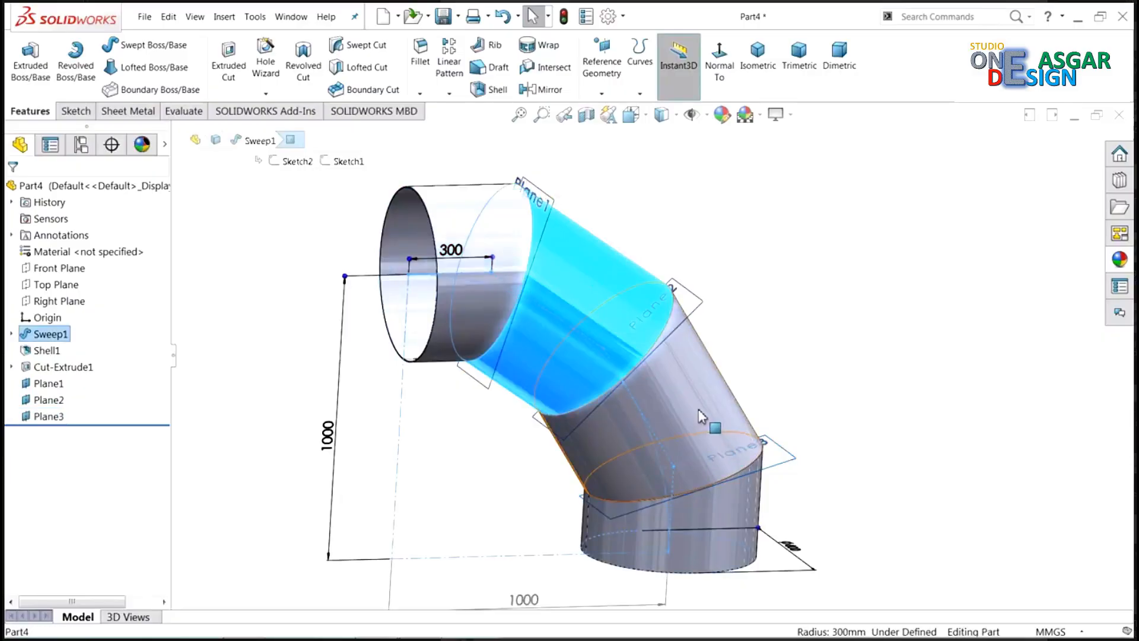
pyautogui.click(715, 447)
pyautogui.click(725, 515)
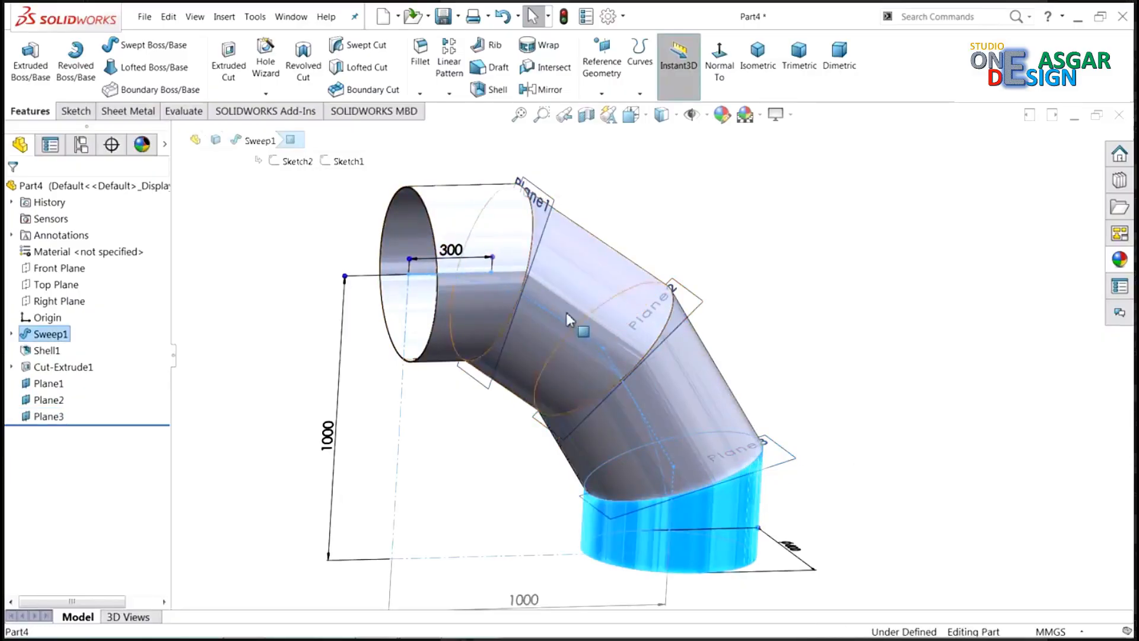
pyautogui.click(713, 243)
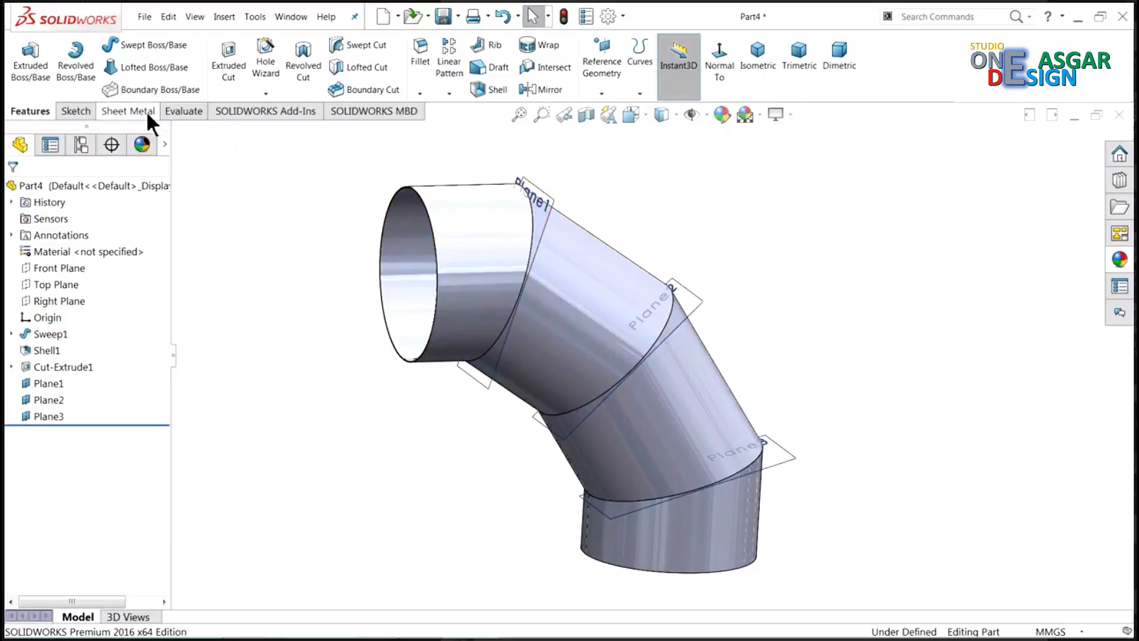
# Step: Add the Direct Editing tool set to the CommandManager and display its tools
pyautogui.rightClick(122, 107)
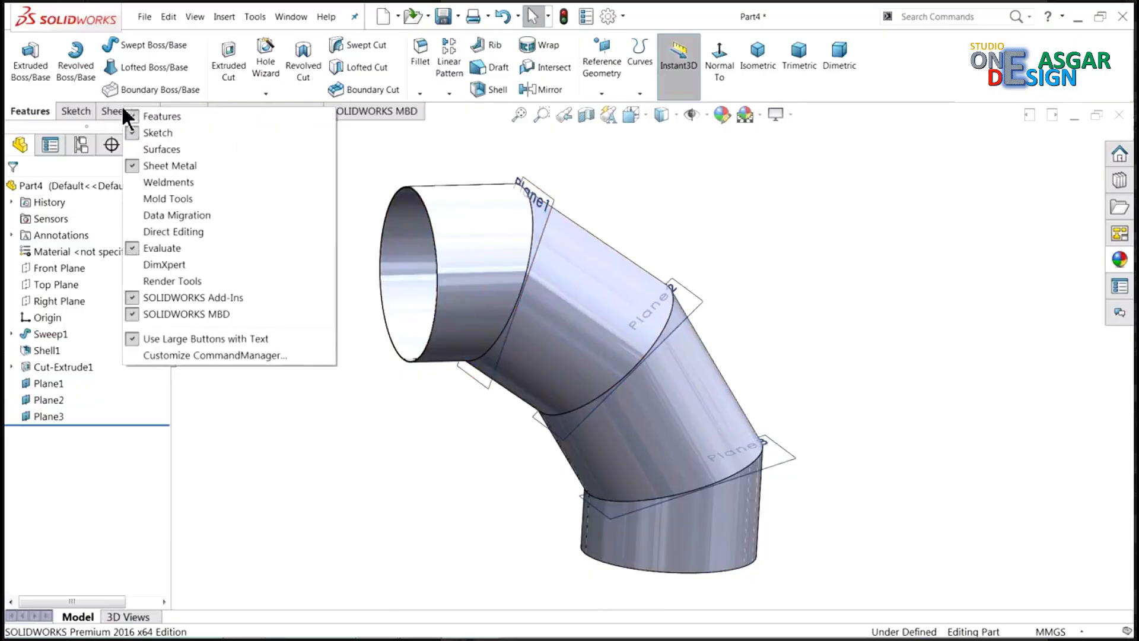
pyautogui.click(158, 230)
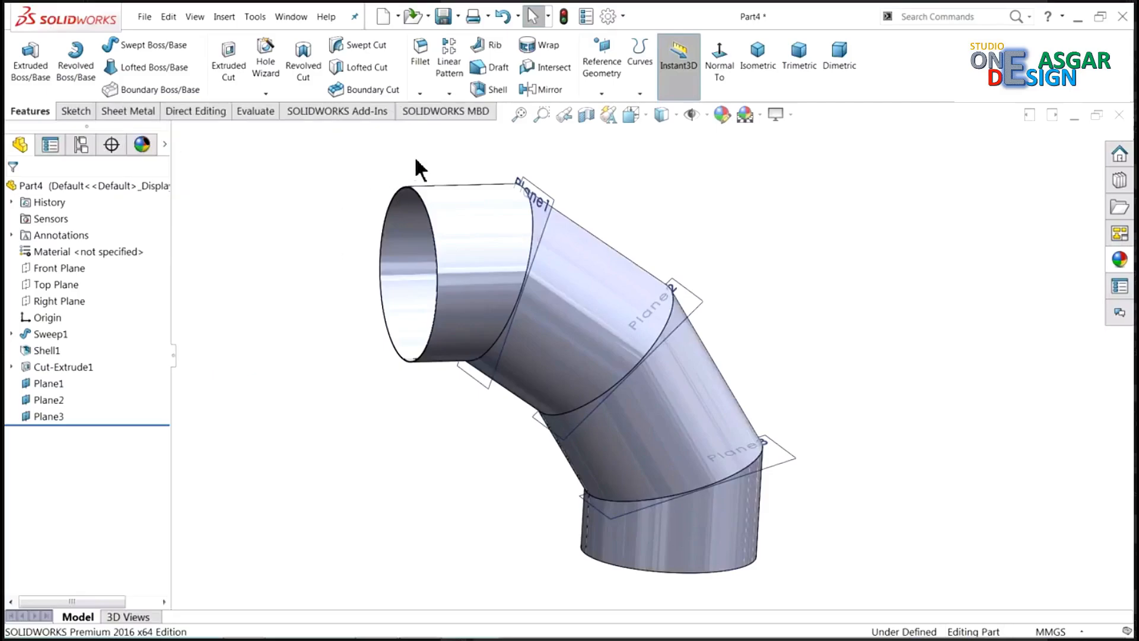
pyautogui.click(206, 115)
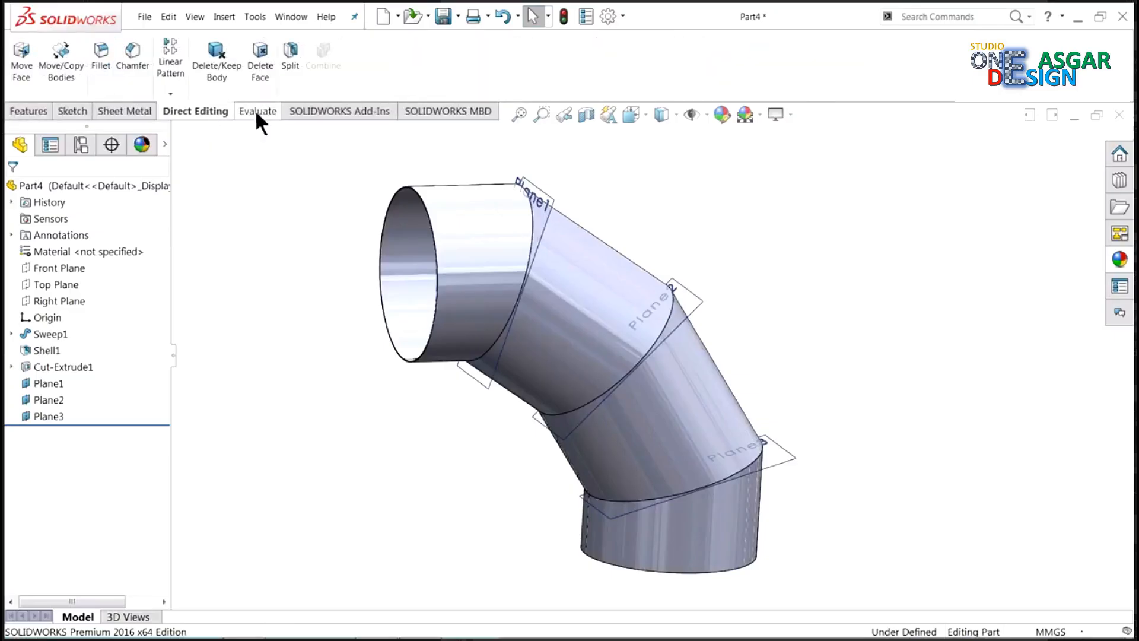
# Step: Start a Split with Plane1, Plane2 and Plane3 as trim tools and cut the elbow at its three joints
pyautogui.click(290, 65)
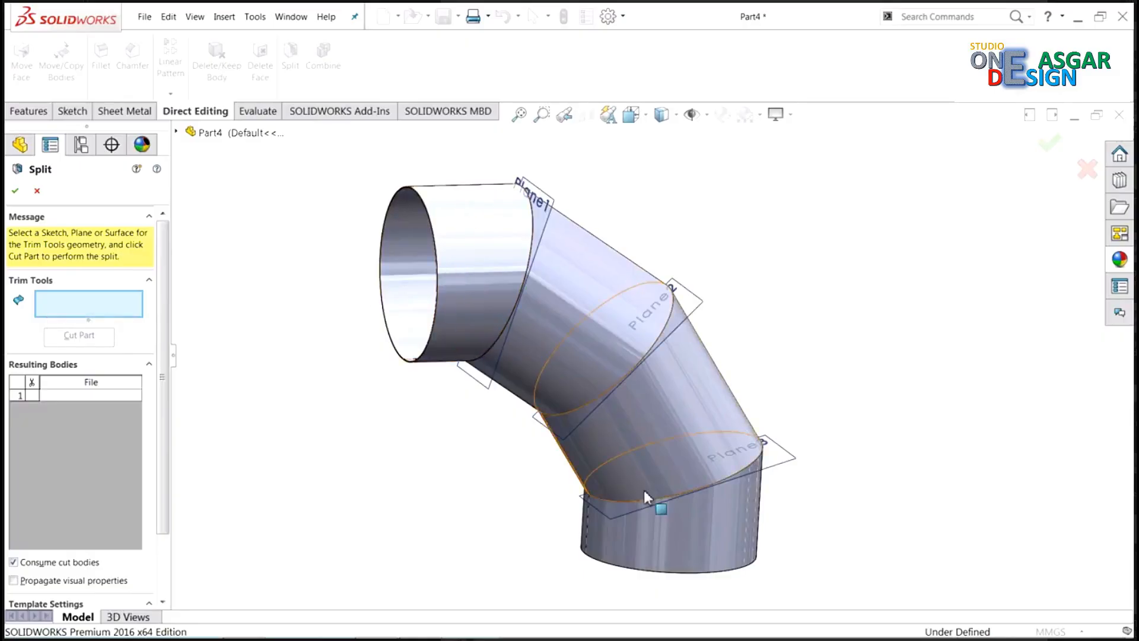
pyautogui.click(551, 200)
pyautogui.click(700, 313)
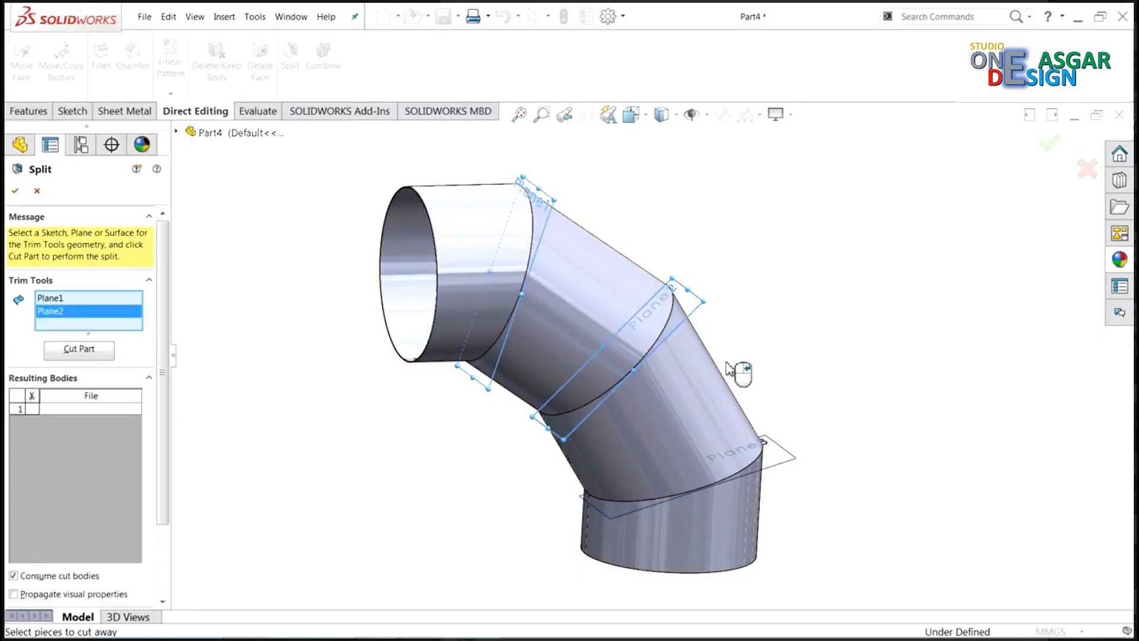
pyautogui.click(781, 456)
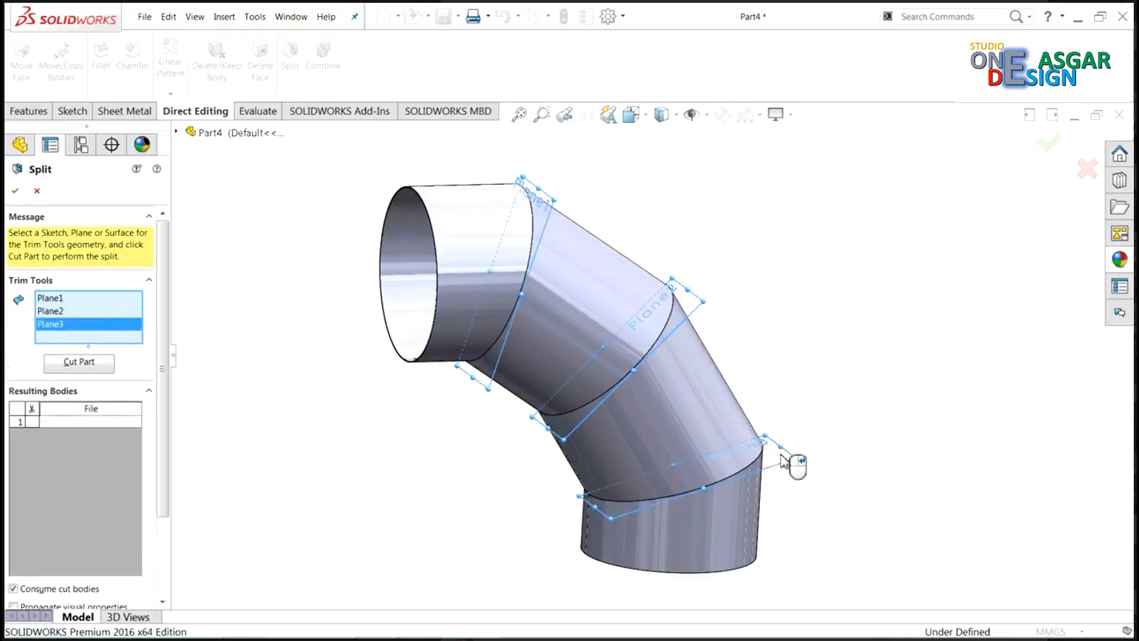
pyautogui.click(79, 363)
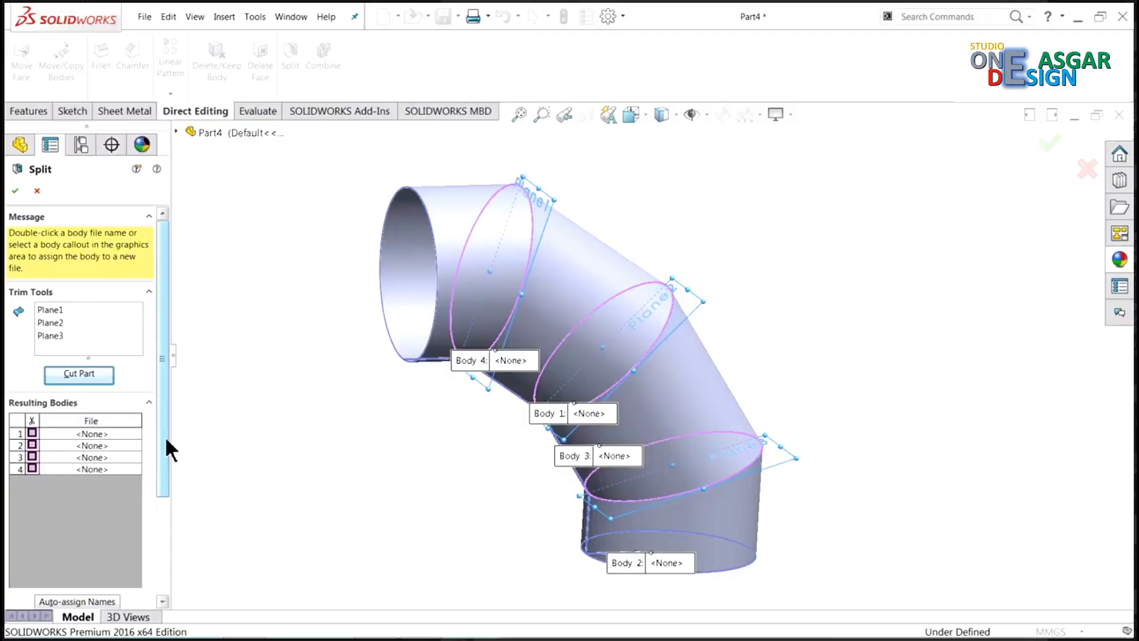
# Step: Mark all four resulting bodies in the split, turn off Consume cut bodies, and complete the feature
pyautogui.moveTo(165, 436); pyautogui.dragTo(158, 476)
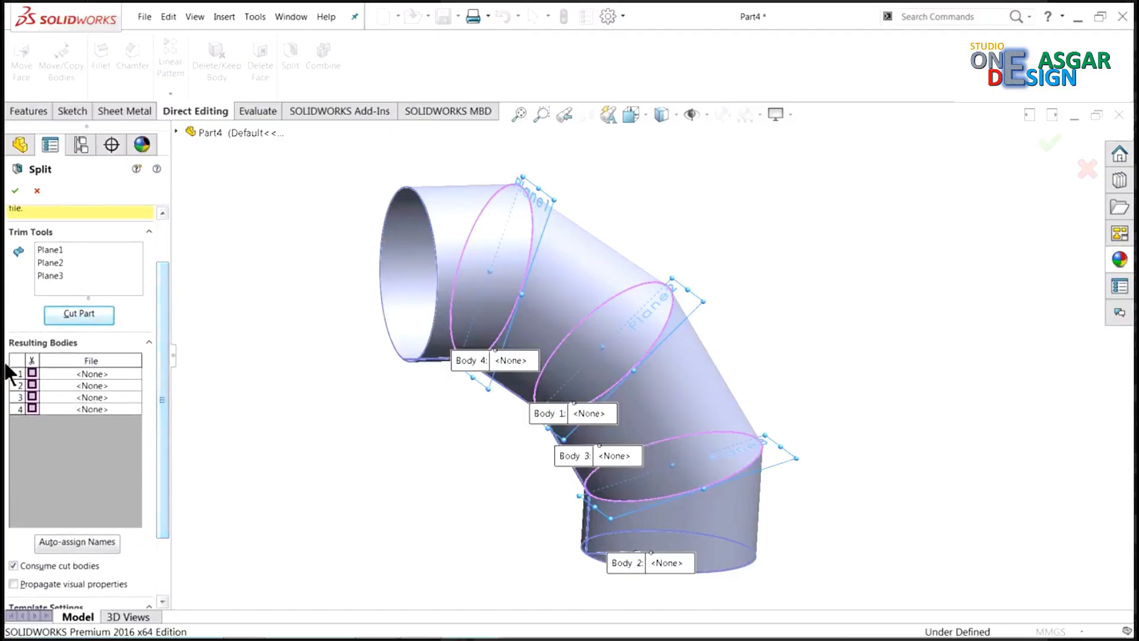
pyautogui.click(31, 371)
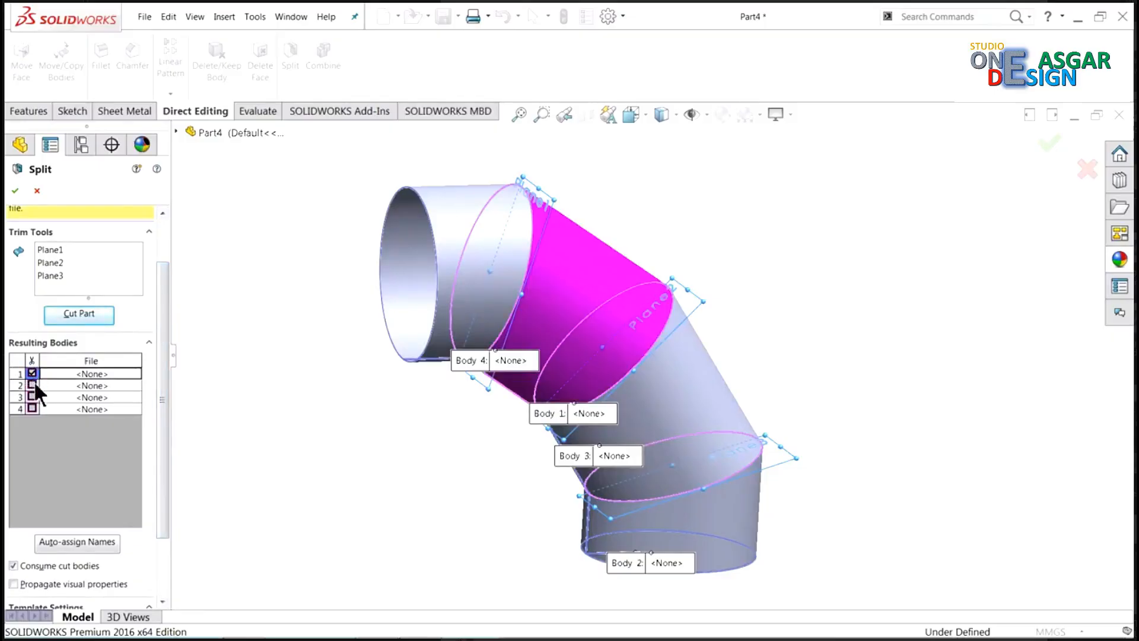
pyautogui.click(32, 384)
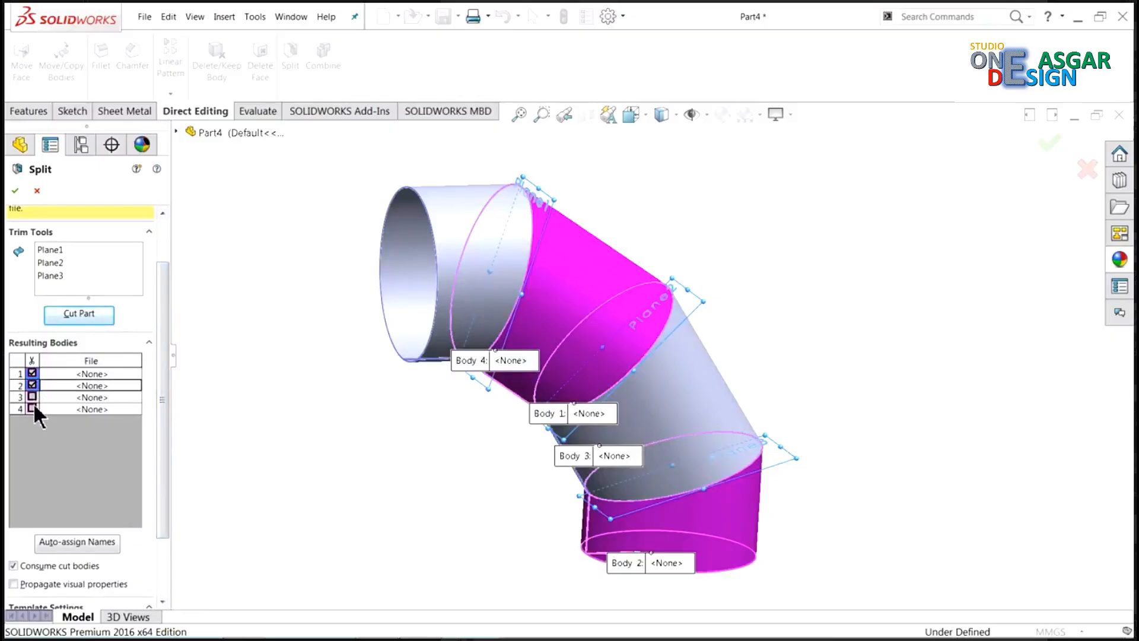
pyautogui.click(33, 397)
pyautogui.click(32, 408)
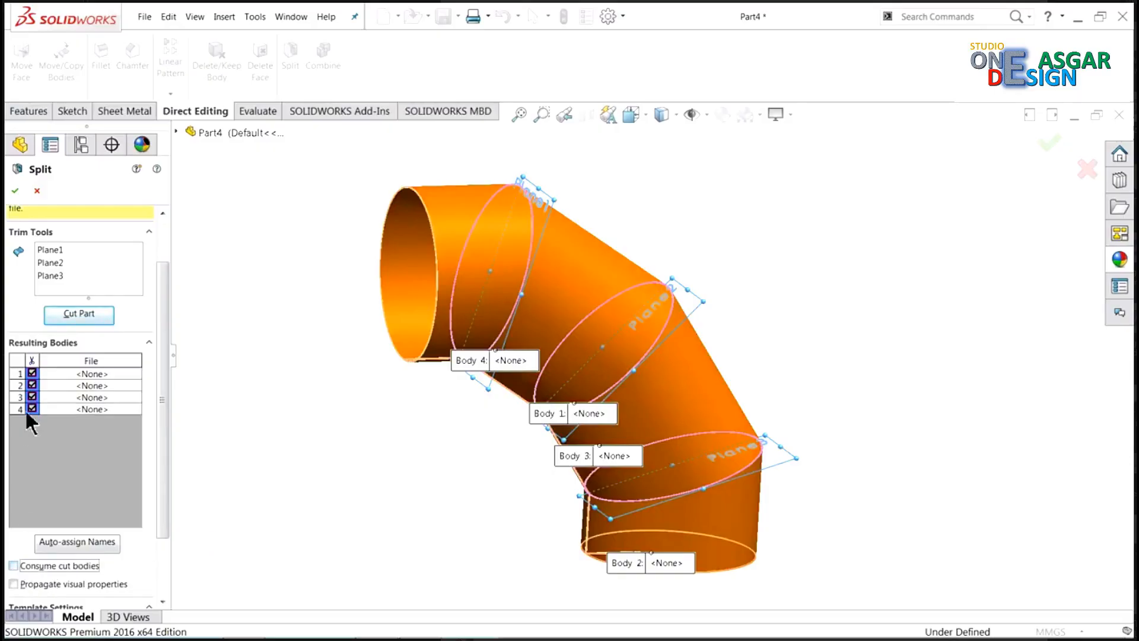
pyautogui.click(15, 190)
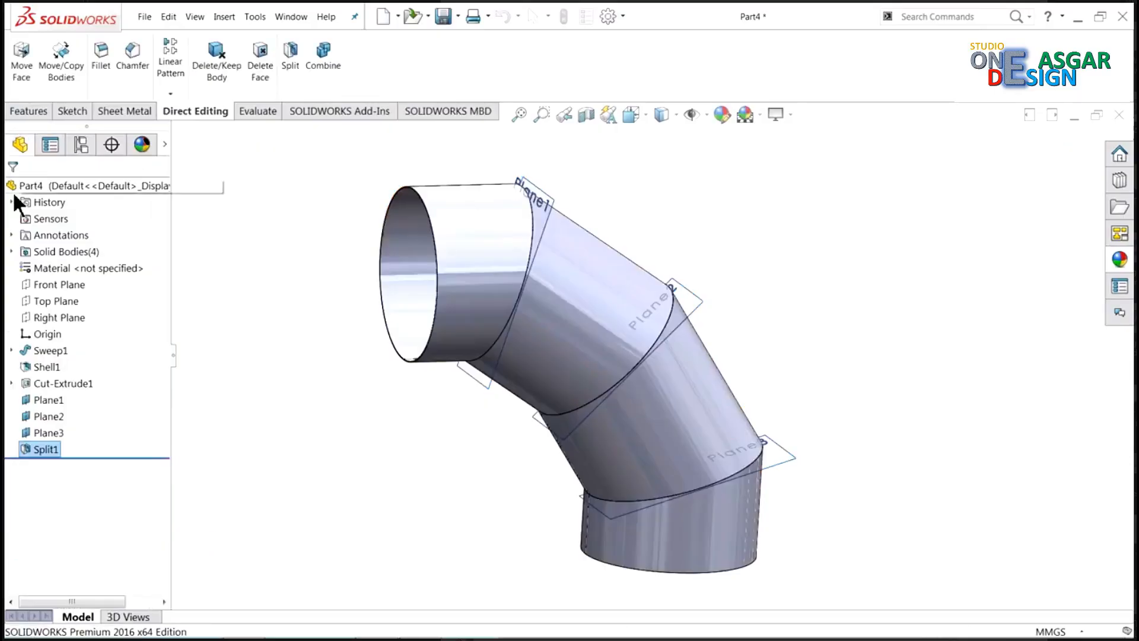
# Step: Examine which elbow segment each of the split bodies in the Solid Bodies folder corresponds to
pyautogui.click(42, 251)
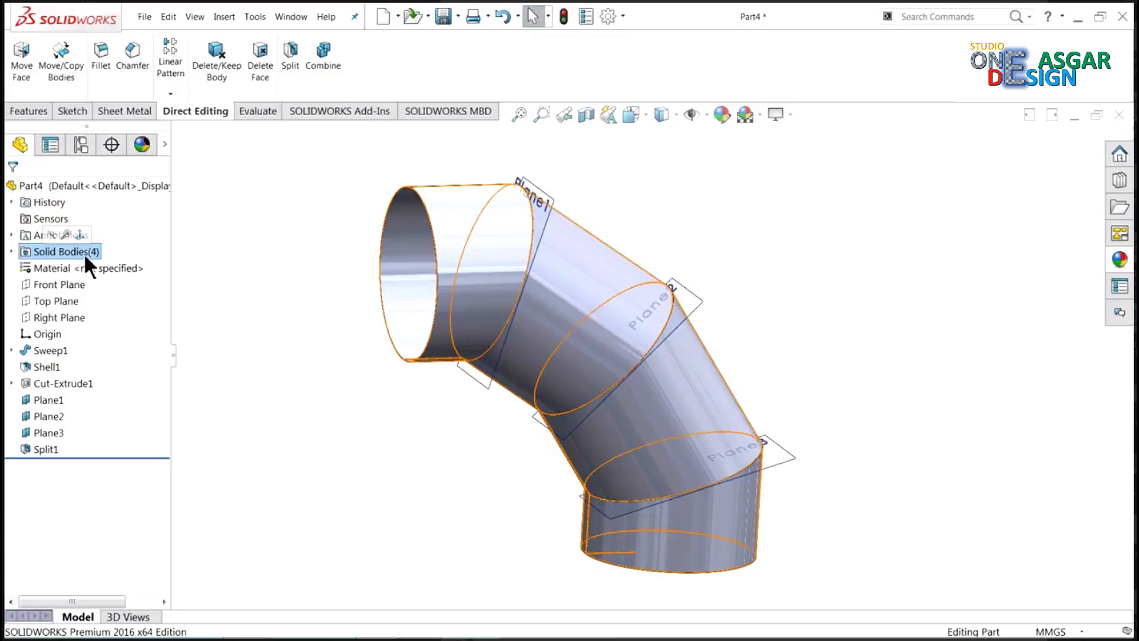
pyautogui.click(12, 252)
pyautogui.click(55, 267)
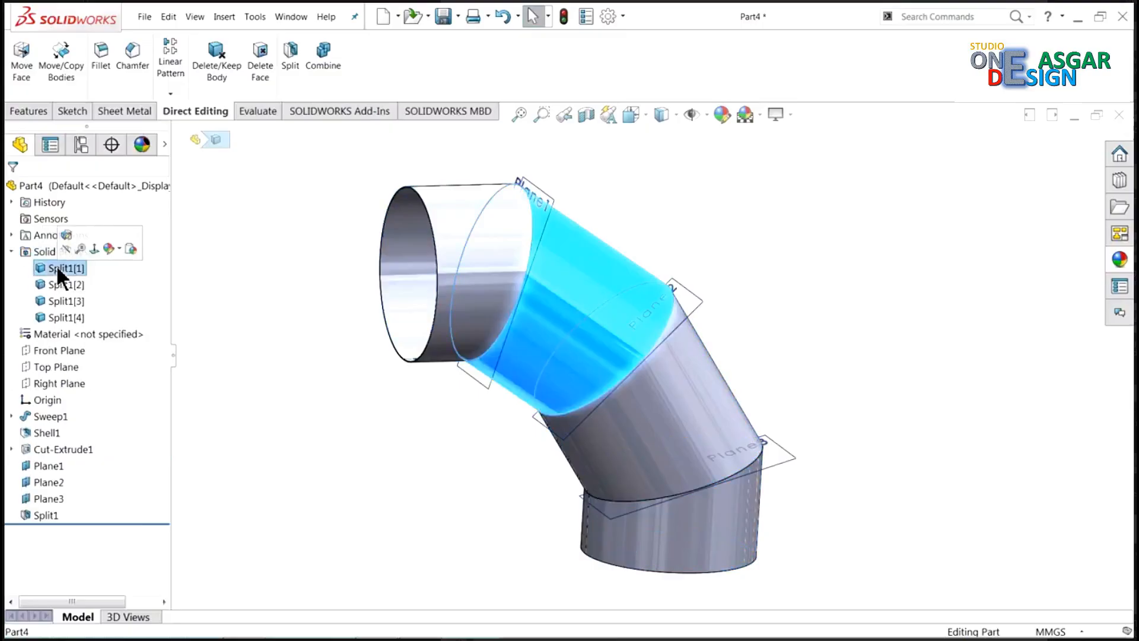
pyautogui.click(73, 284)
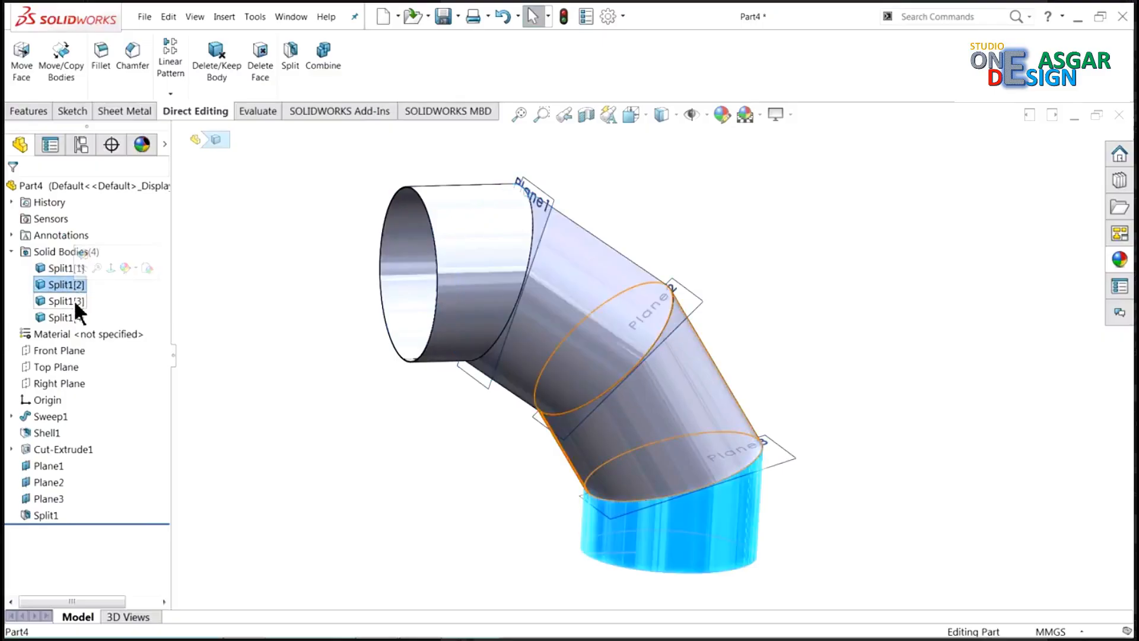
pyautogui.click(73, 301)
pyautogui.click(66, 319)
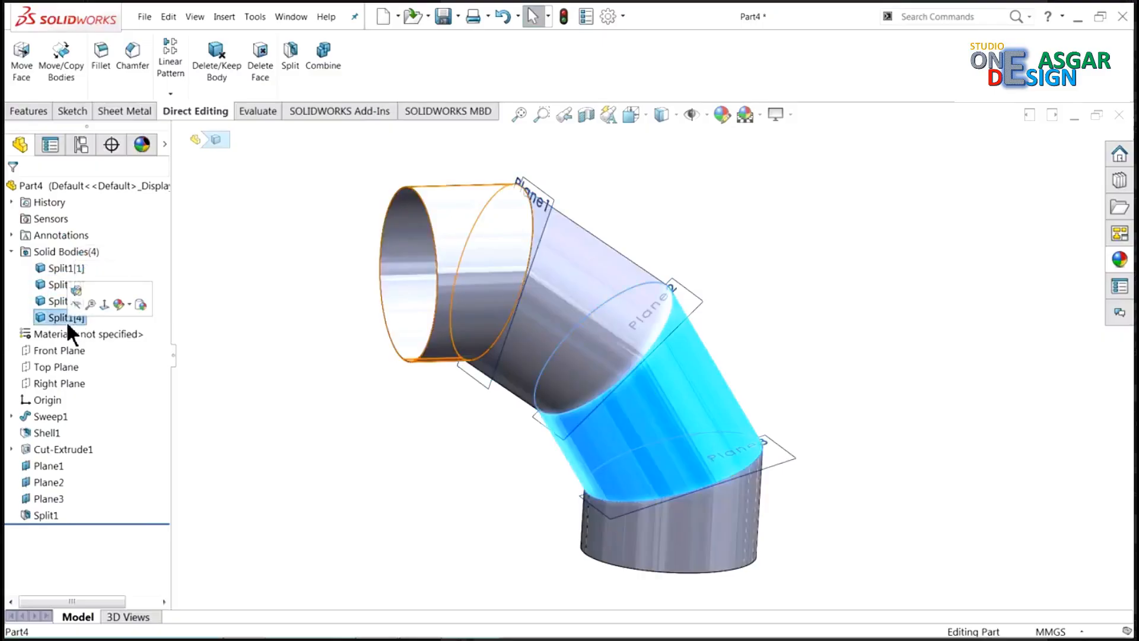
pyautogui.click(341, 425)
pyautogui.scroll(-1, 652, 465)
pyautogui.scroll(1, 633, 414)
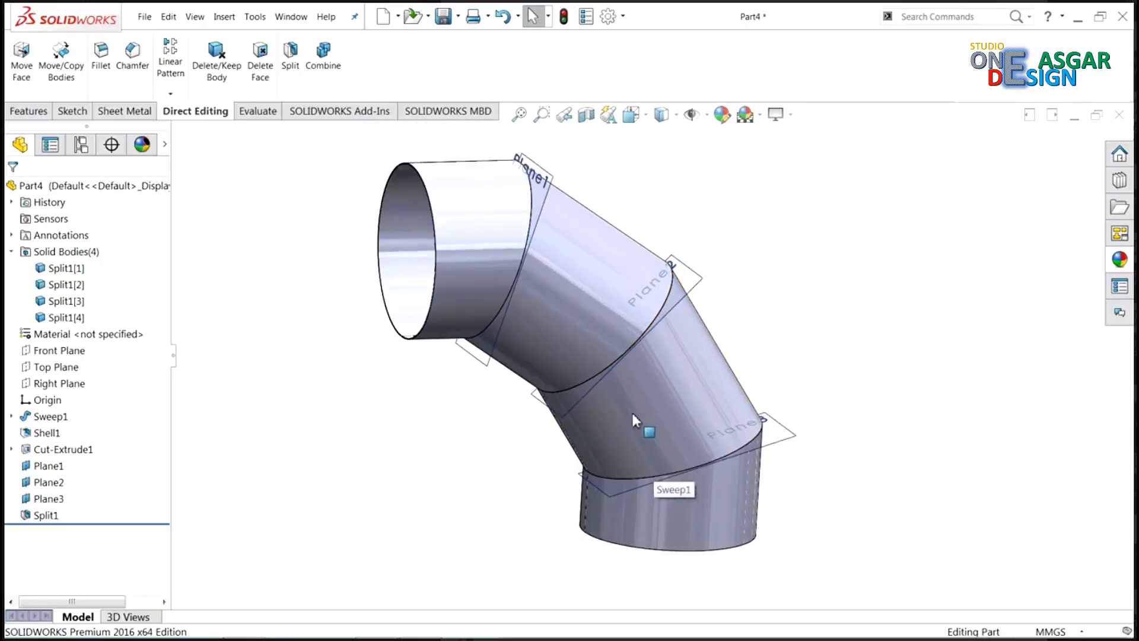
# Step: Hide the reference planes Plane1, Plane2 and Plane3 on the elbow
pyautogui.click(543, 175)
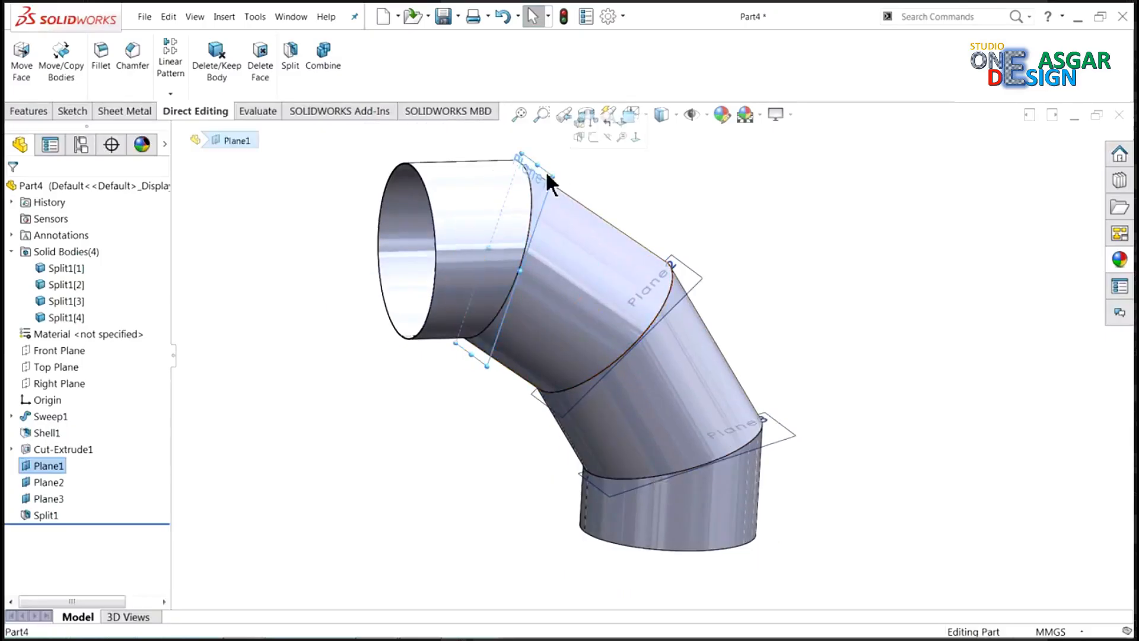
pyautogui.click(607, 135)
pyautogui.click(688, 274)
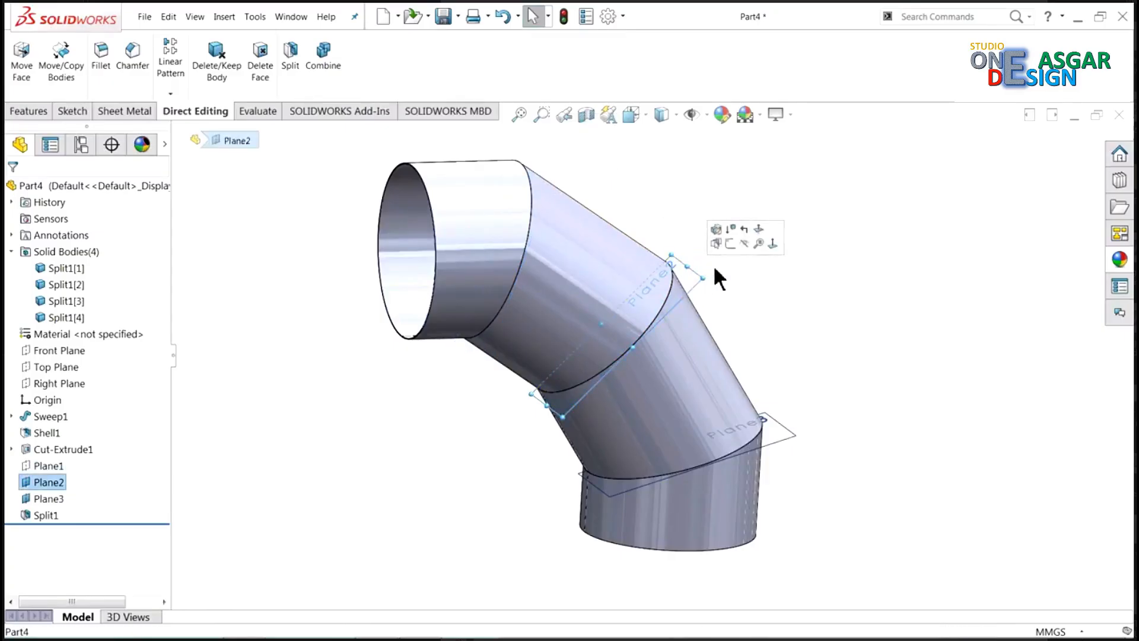
pyautogui.click(743, 243)
pyautogui.click(786, 442)
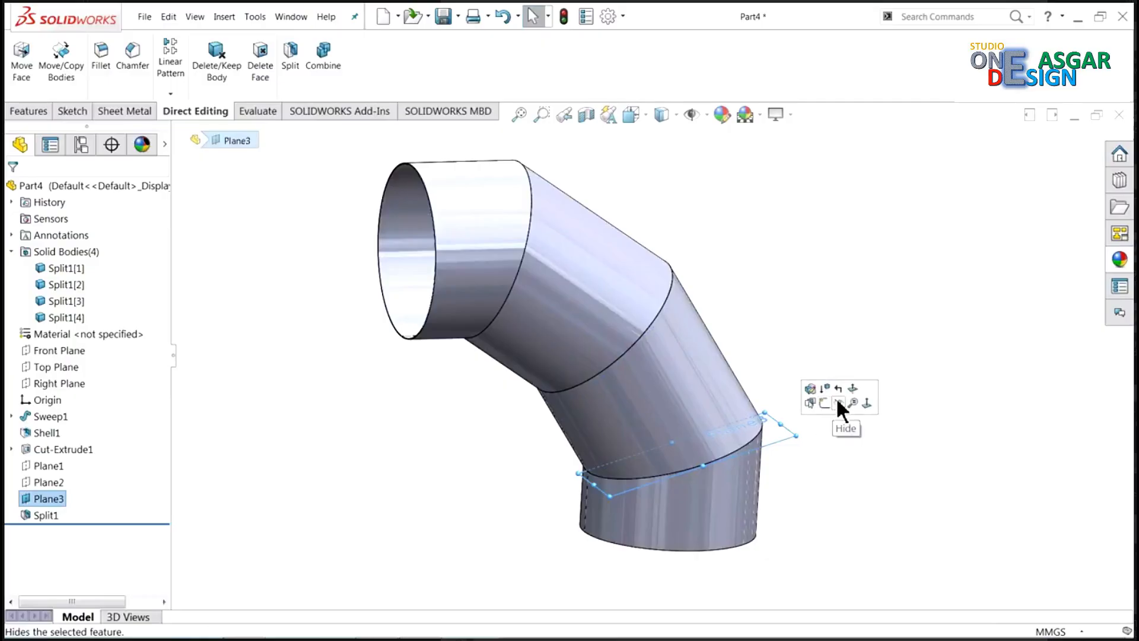
pyautogui.click(838, 403)
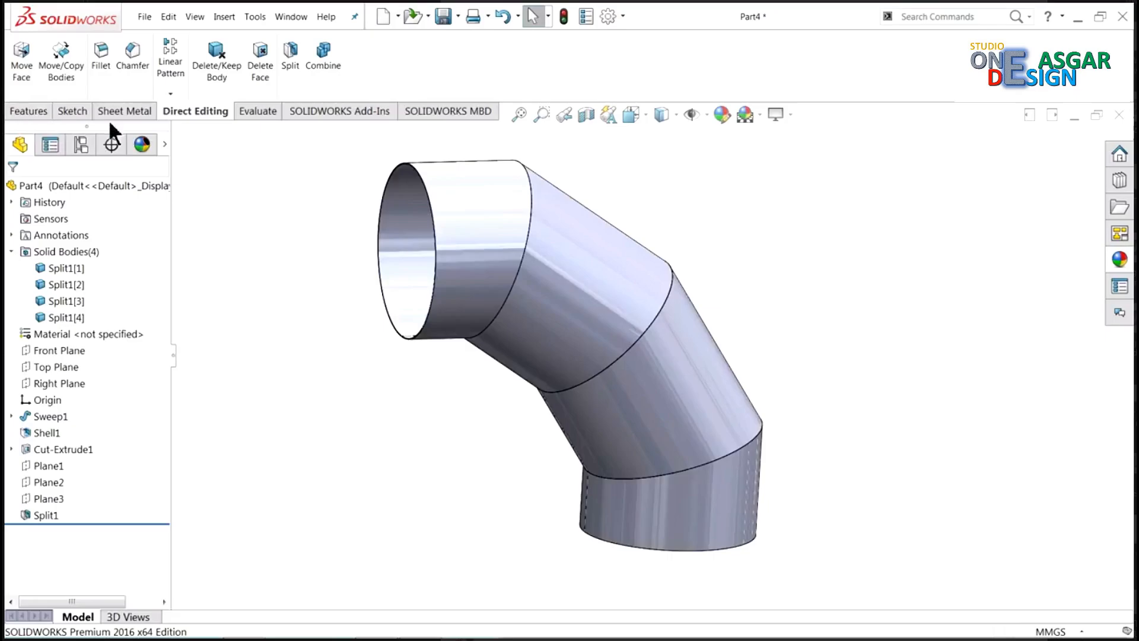
pyautogui.click(37, 106)
pyautogui.scroll(-2, 635, 371)
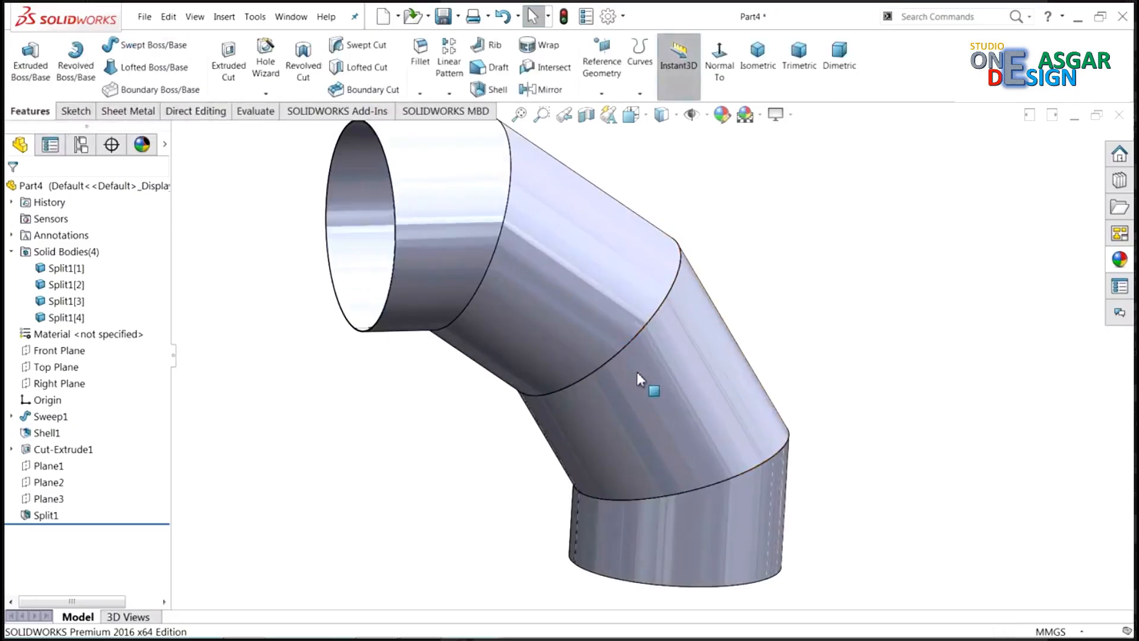
pyautogui.scroll(1, 637, 372)
pyautogui.scroll(-1, 636, 365)
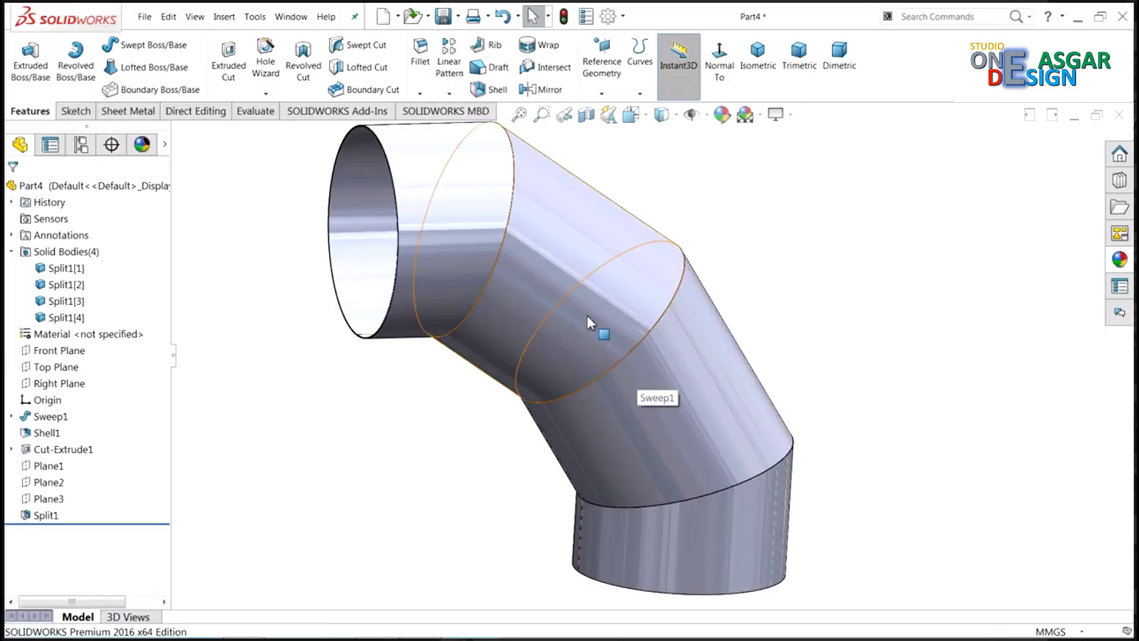
pyautogui.scroll(1, 406, 289)
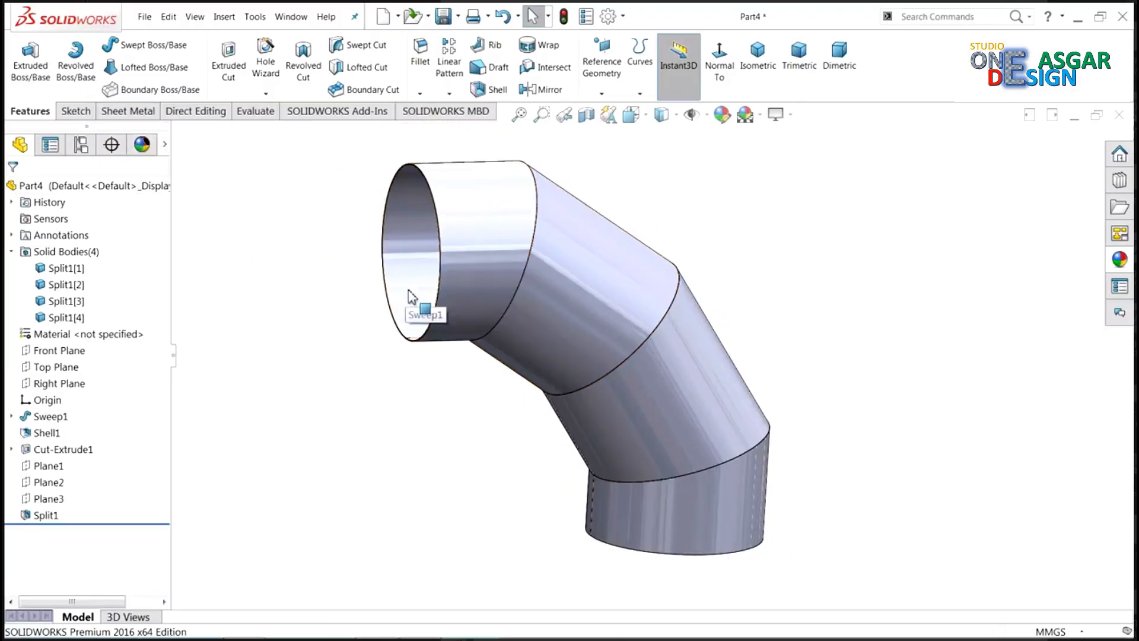
pyautogui.scroll(-1, 599, 324)
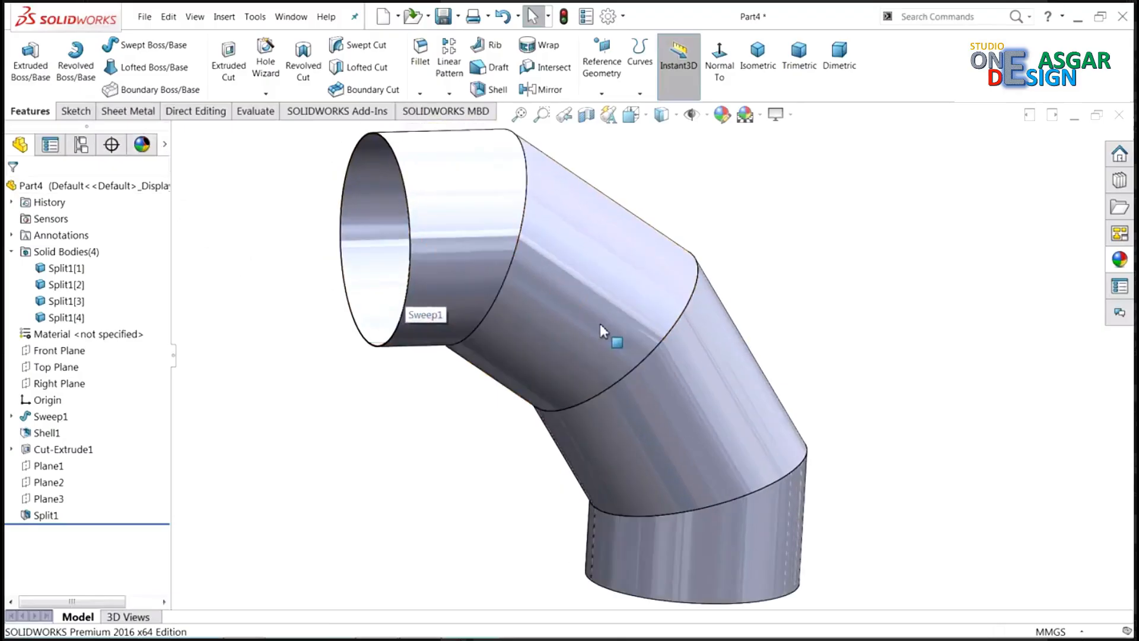
# Step: Insert the Split1[1] body, the elbow's upper middle segment, into a new part
pyautogui.click(59, 269)
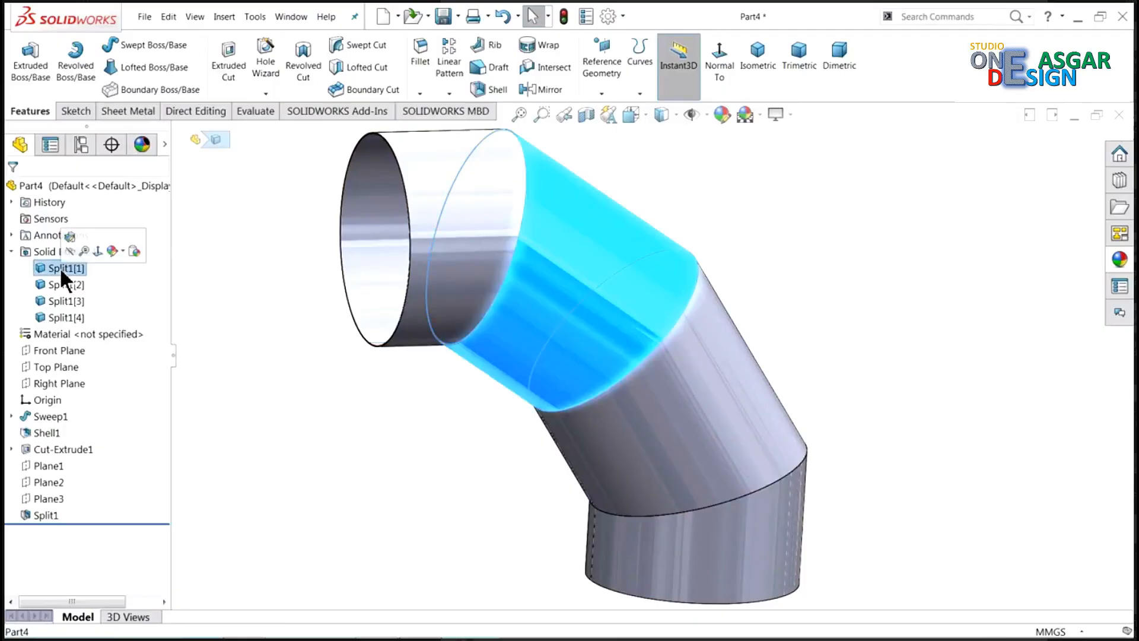
pyautogui.rightClick(59, 267)
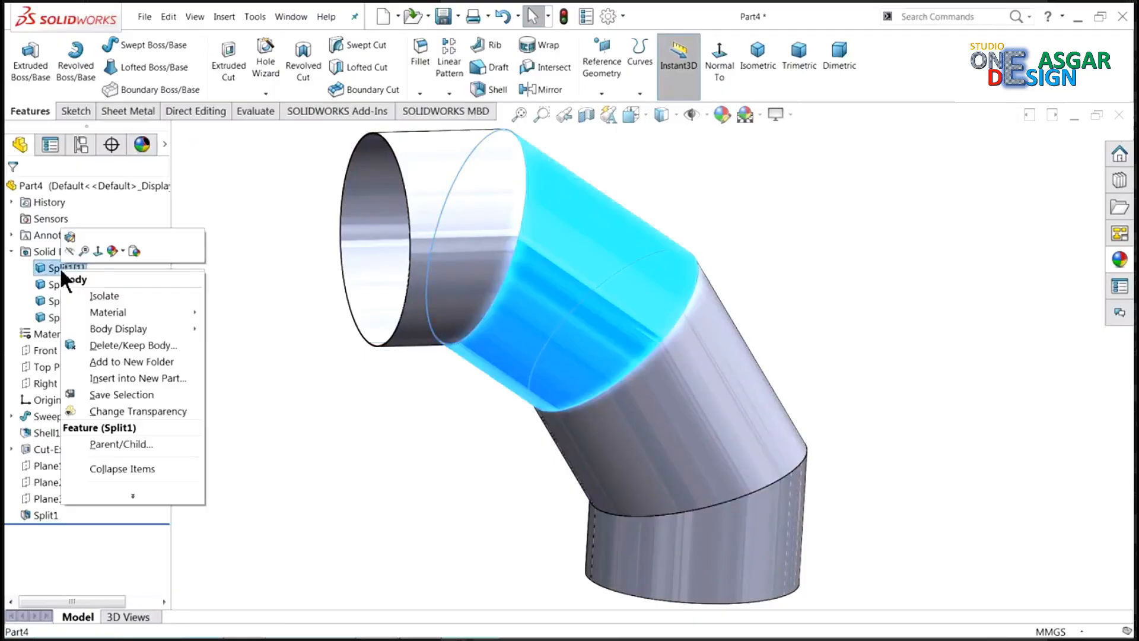
pyautogui.click(144, 378)
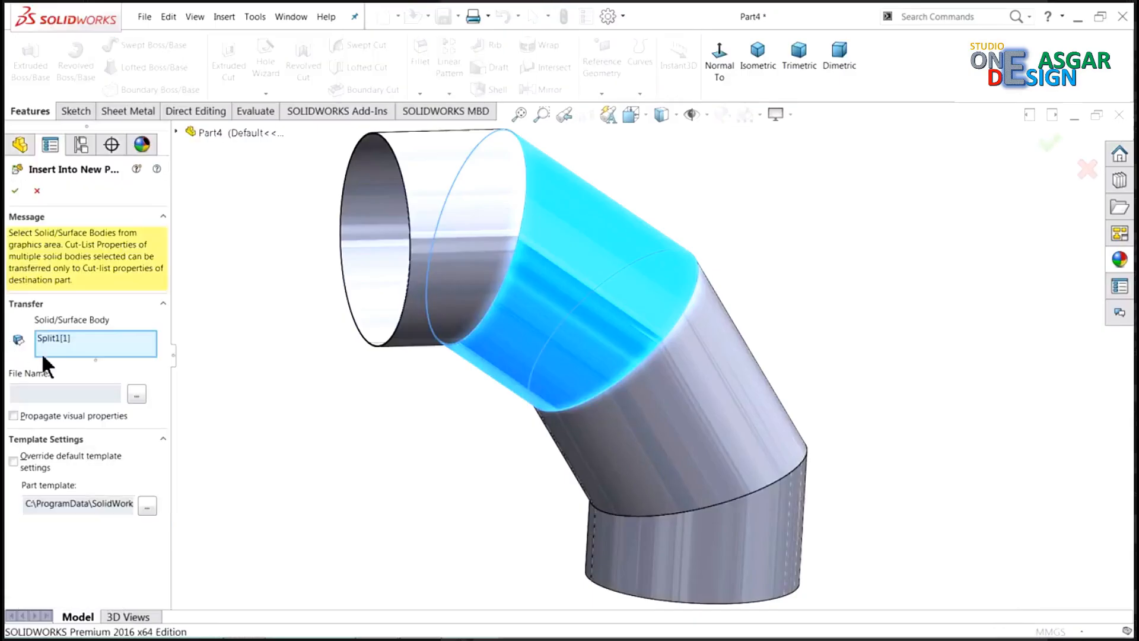
pyautogui.click(15, 190)
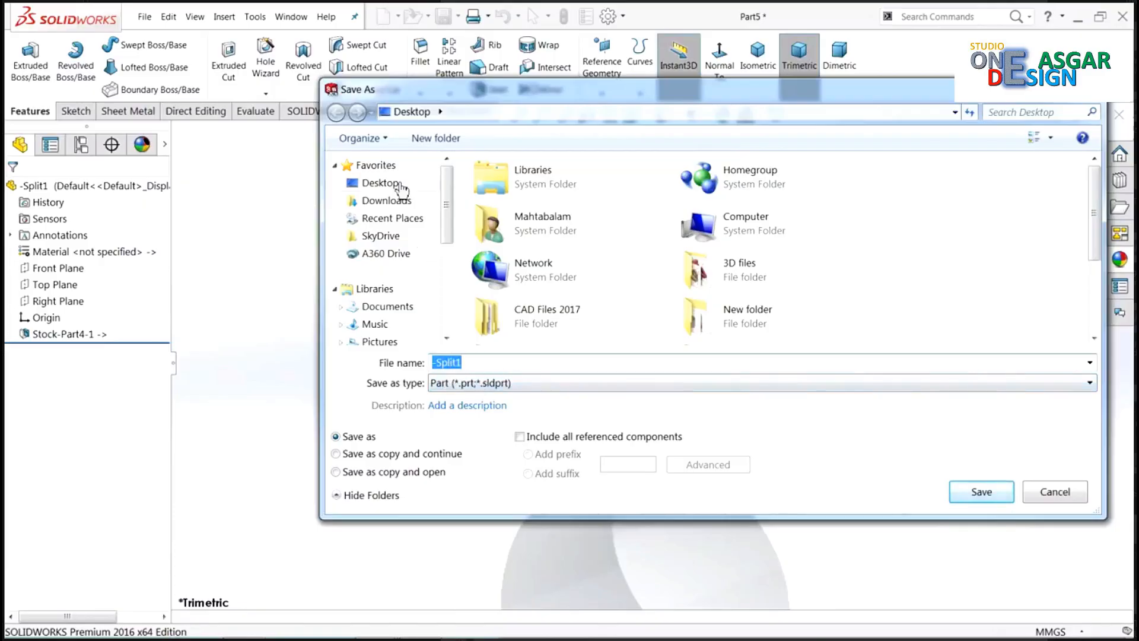
# Step: Create a "sheet metal elbow" folder on the Desktop and save the new part in it as -Split1
pyautogui.click(436, 131)
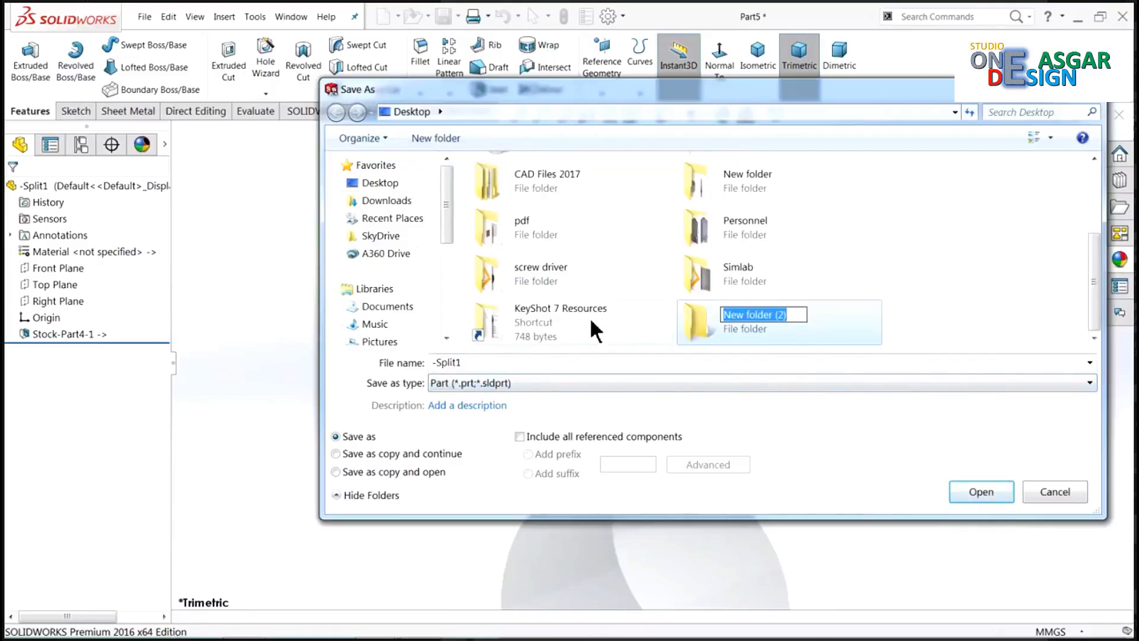
pyautogui.write('sheet')
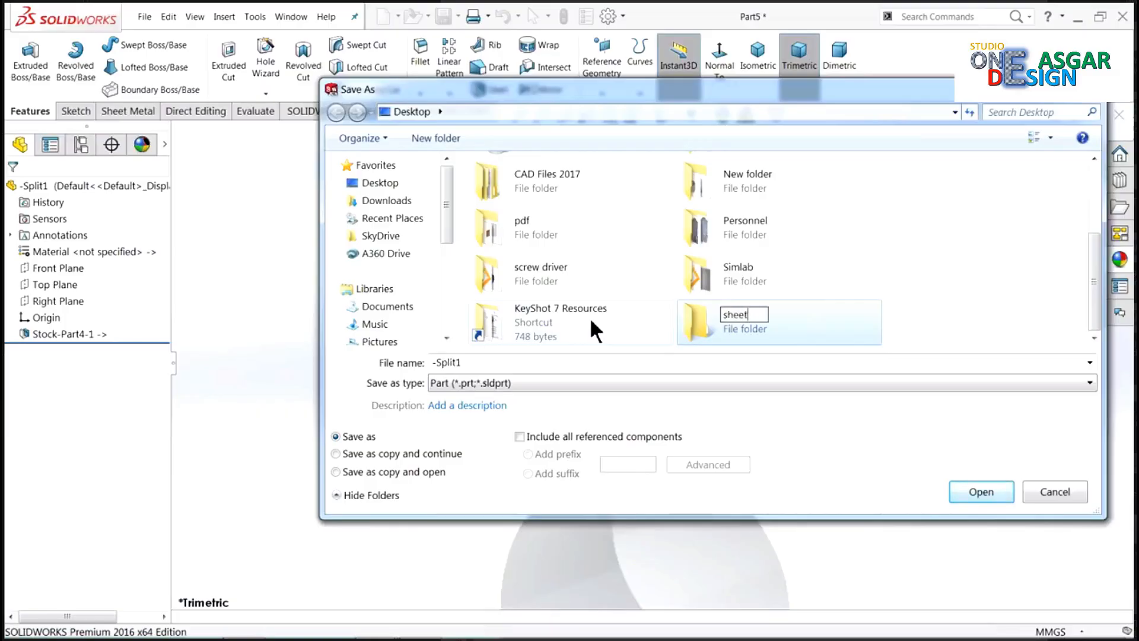
pyautogui.write(' metal elbow')
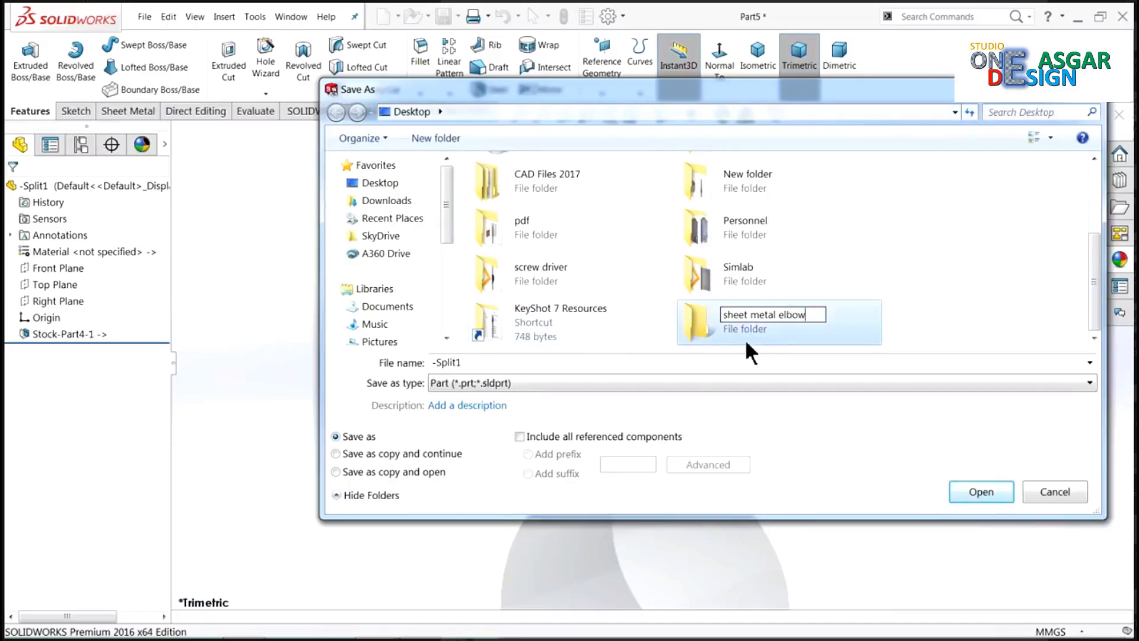
pyautogui.click(722, 325)
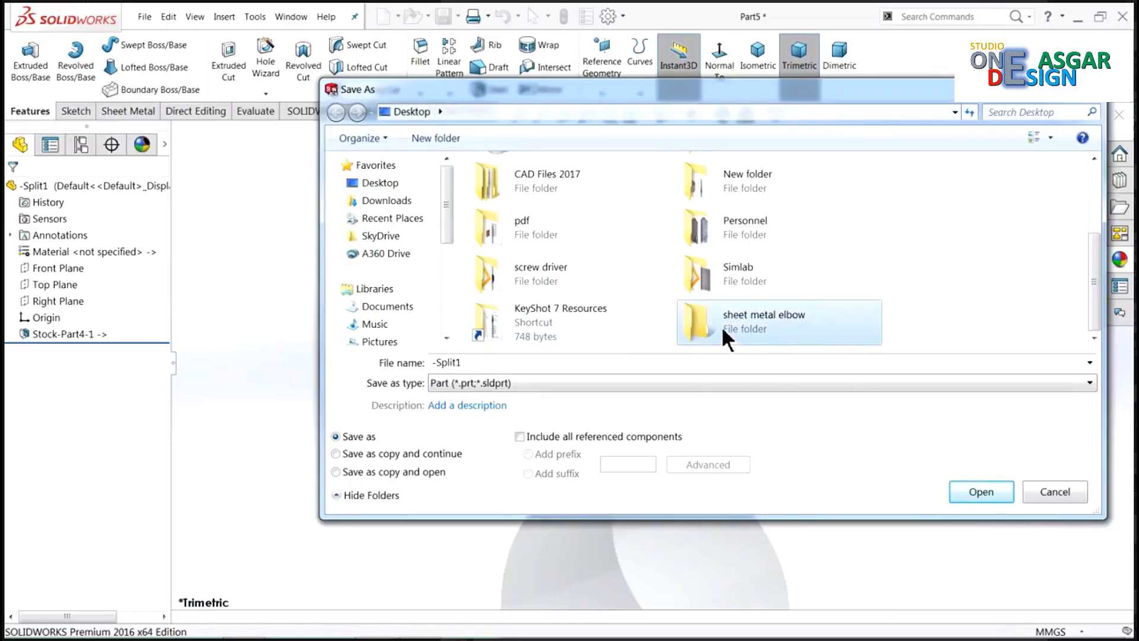
pyautogui.doubleClick(722, 325)
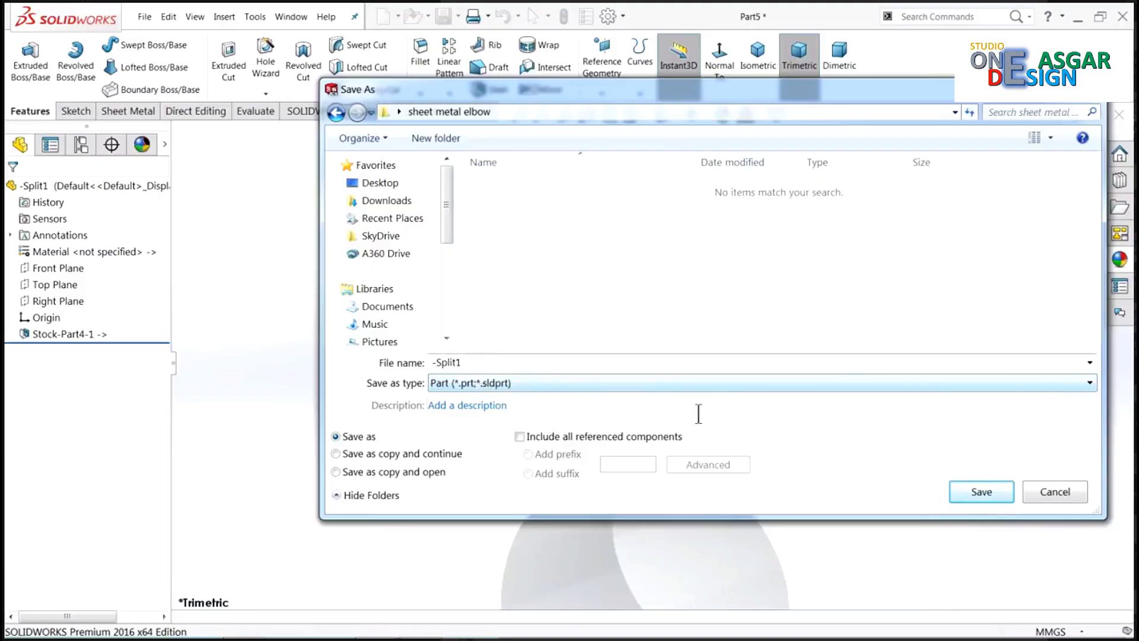
pyautogui.click(996, 491)
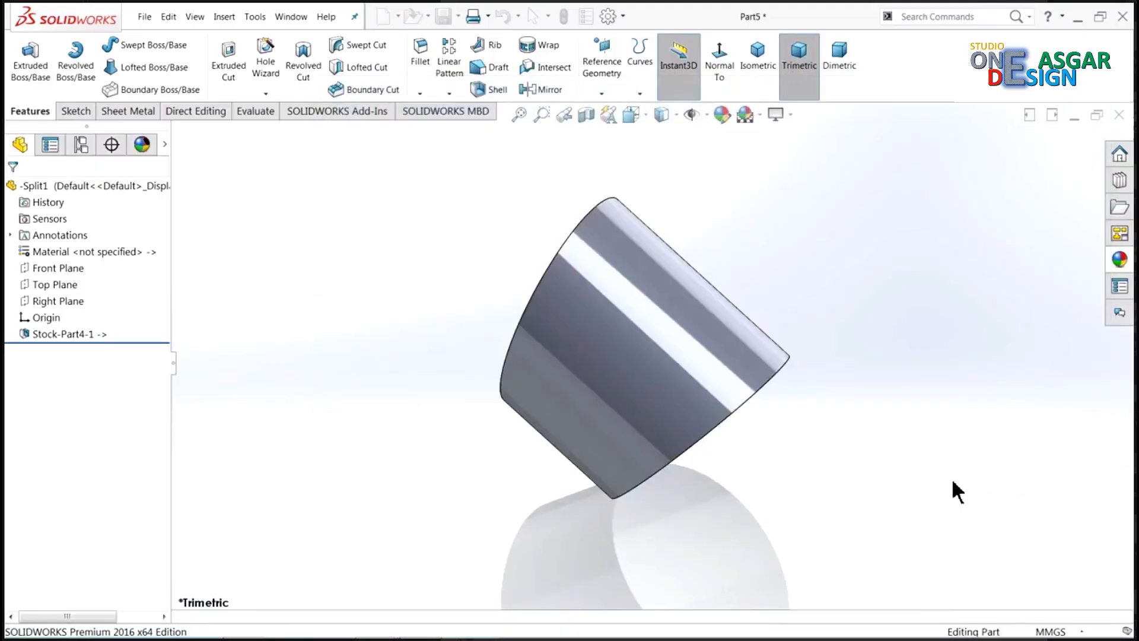
# Step: Apply a plain white background scene to the new segment part
pyautogui.moveTo(691, 376); pyautogui.dragTo(802, 306, button='middle')
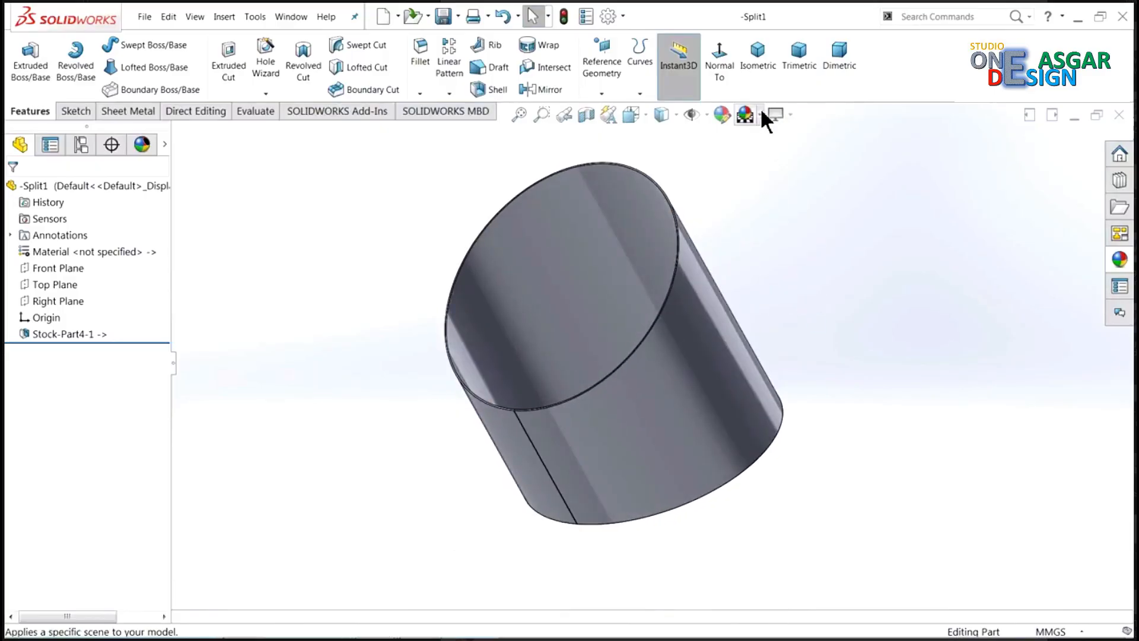
pyautogui.click(760, 114)
pyautogui.click(774, 34)
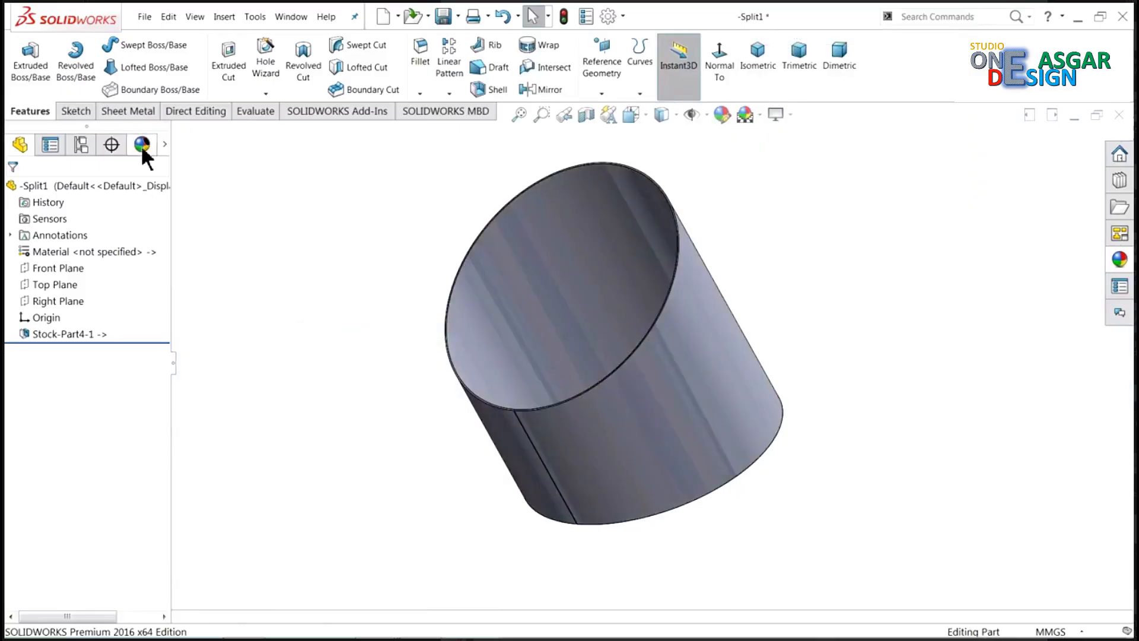
# Step: Convert the pipe segment to sheet metal with Insert Bends, using the outer seam edge as fixed edge and a 1.00 mm bend radius
pyautogui.click(134, 112)
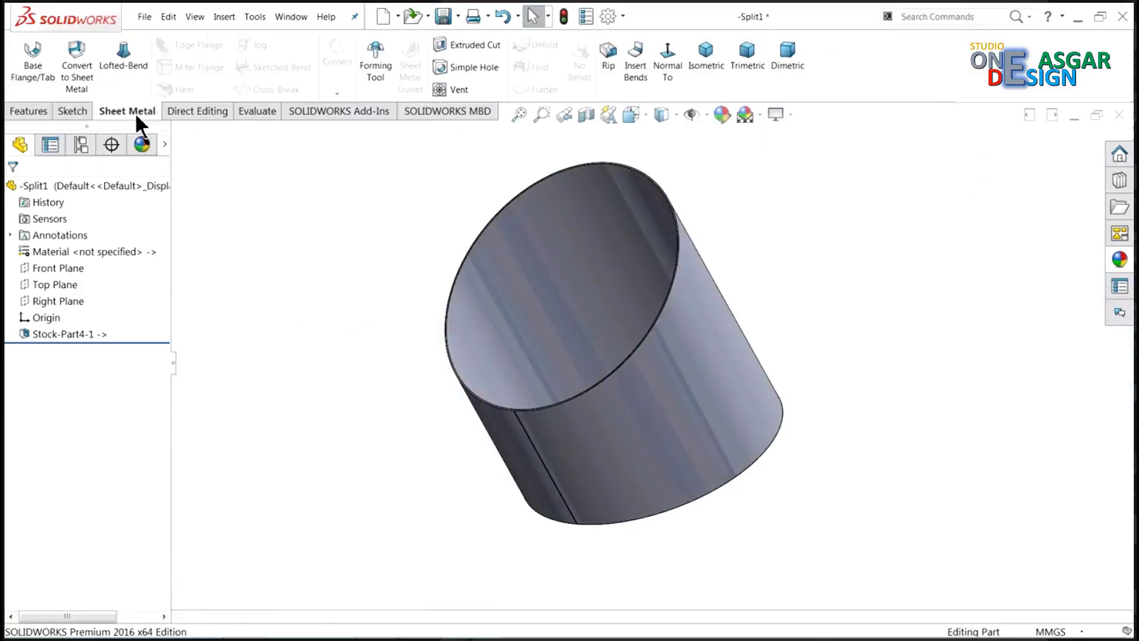
pyautogui.click(636, 69)
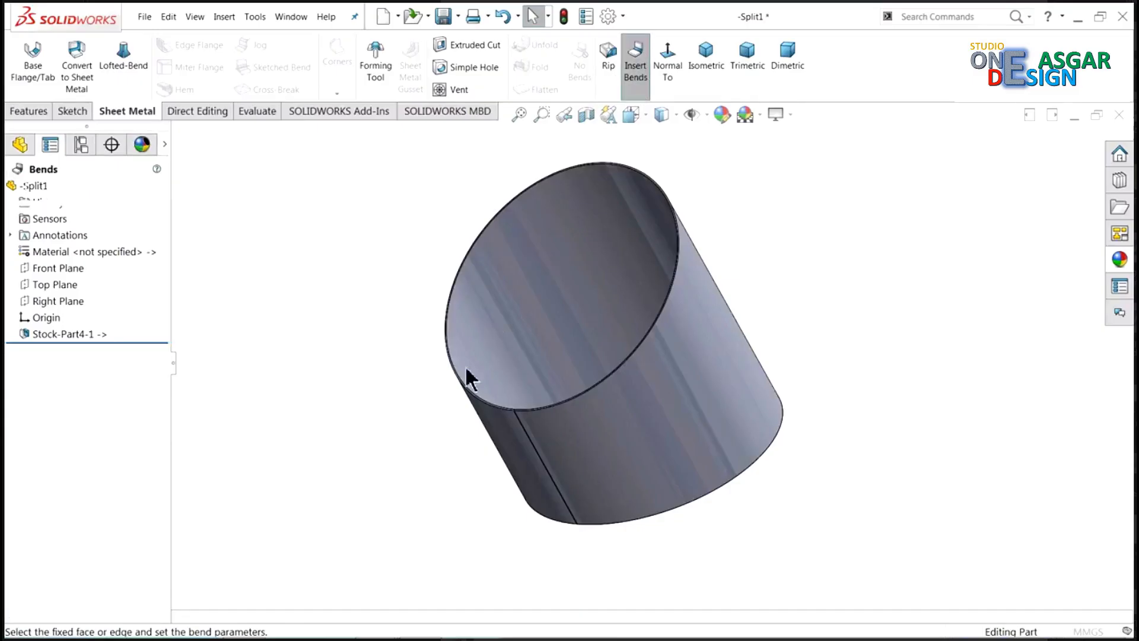
pyautogui.scroll(-4, 552, 415)
pyautogui.scroll(-5, 549, 420)
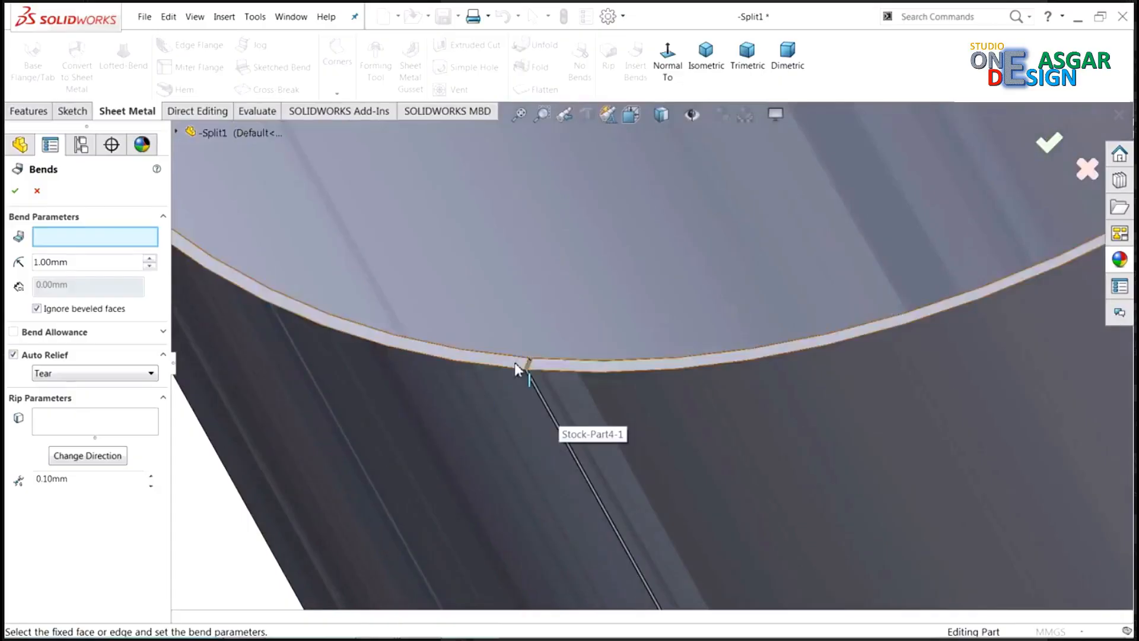
pyautogui.click(574, 397)
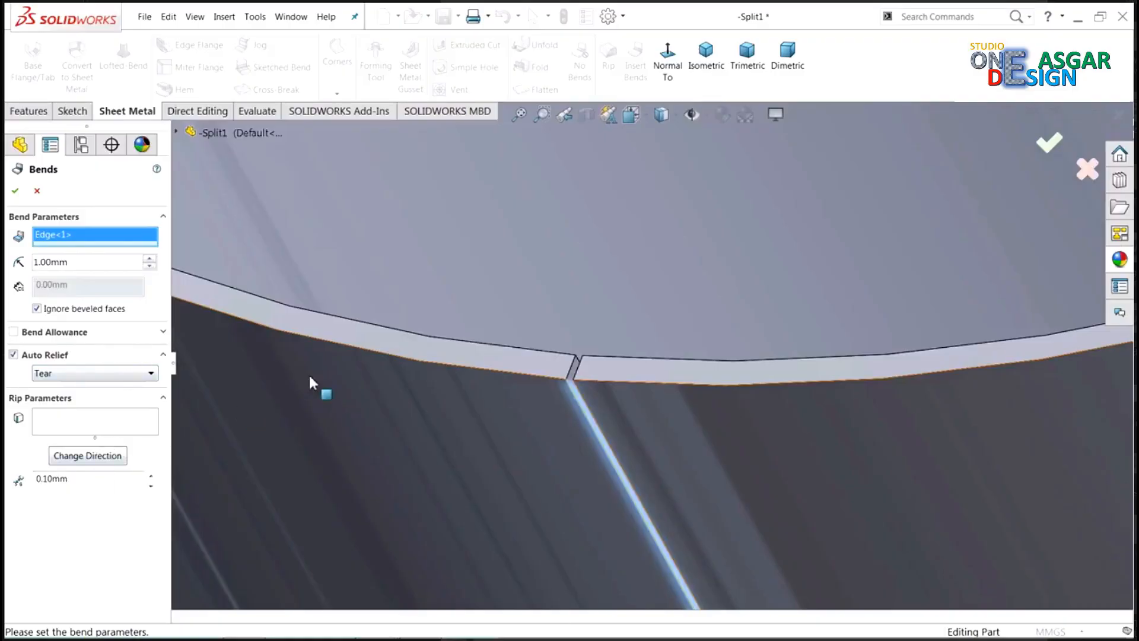
pyautogui.scroll(10, 427, 361)
pyautogui.scroll(-2, 836, 291)
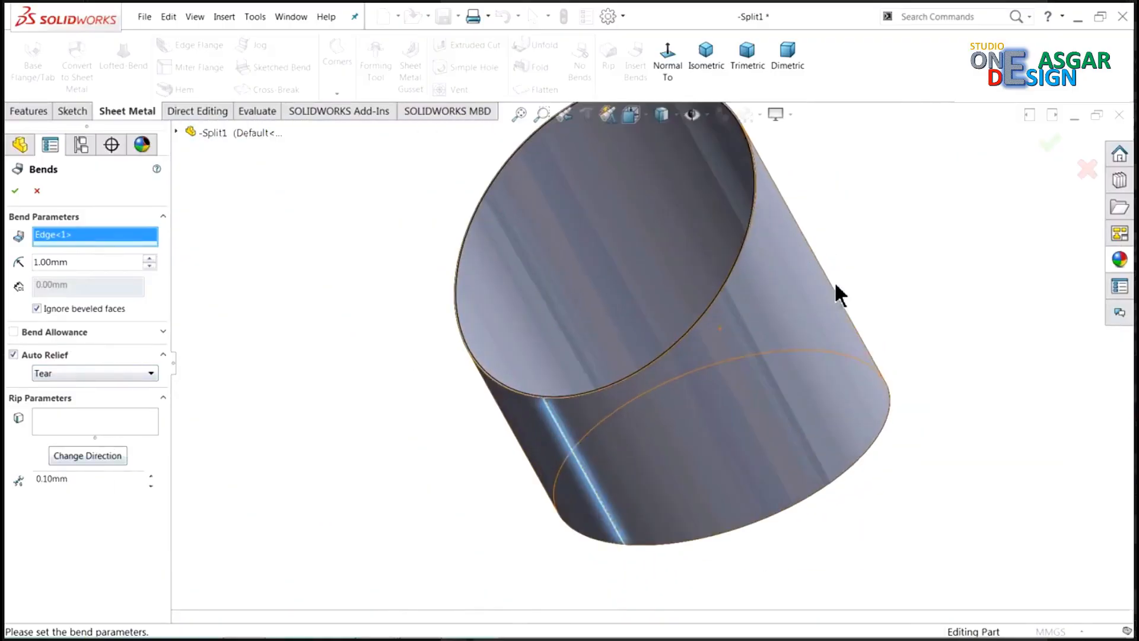
pyautogui.click(14, 190)
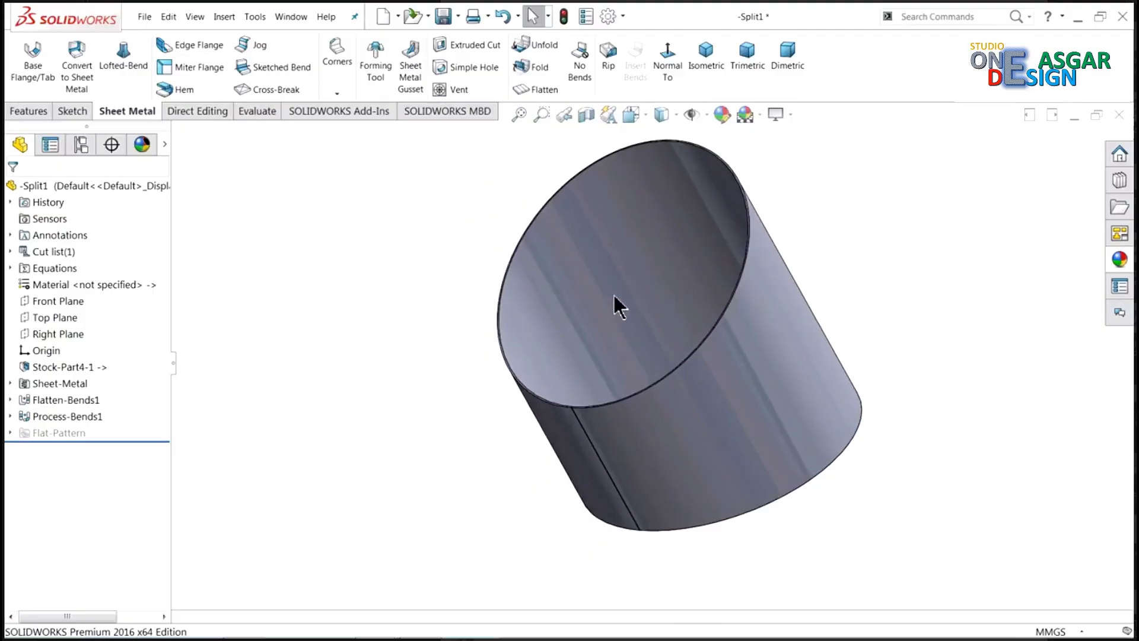
# Step: Flatten the sheet metal segment and orient the view to show the flat pattern's face
pyautogui.click(544, 90)
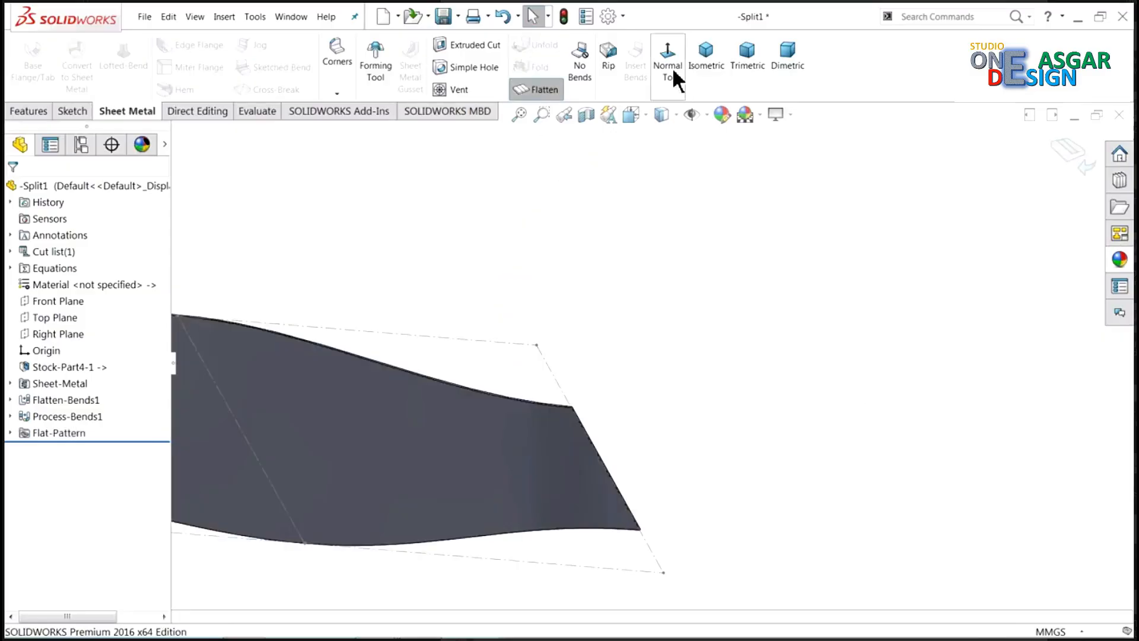
pyautogui.click(712, 68)
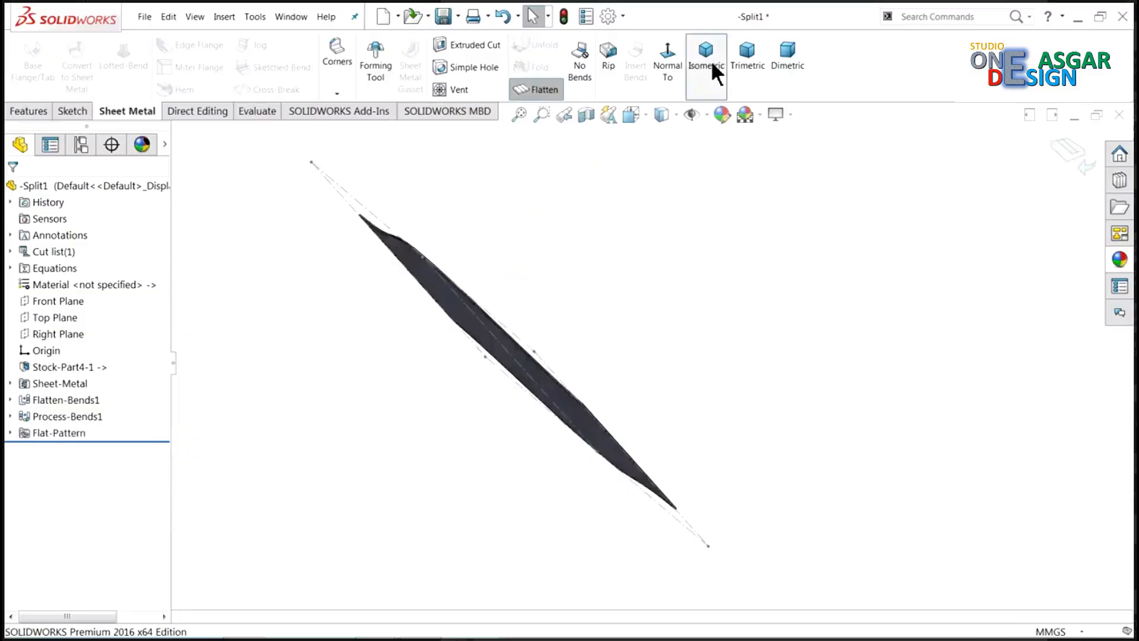
pyautogui.click(667, 65)
pyautogui.moveTo(636, 285); pyautogui.dragTo(521, 338, button='middle')
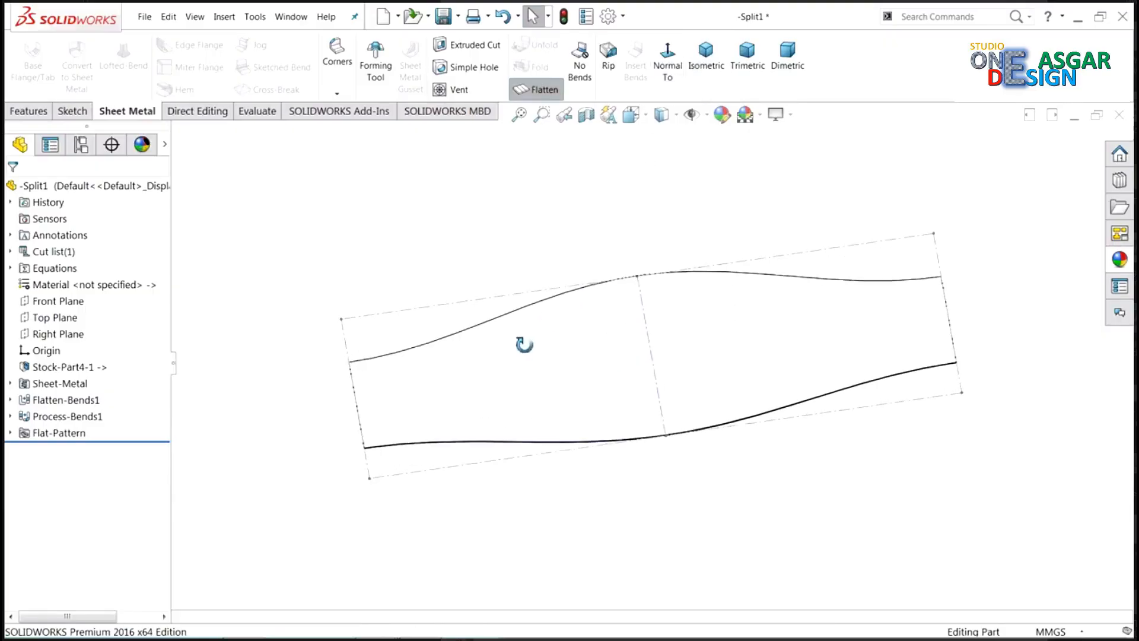
pyautogui.click(504, 345)
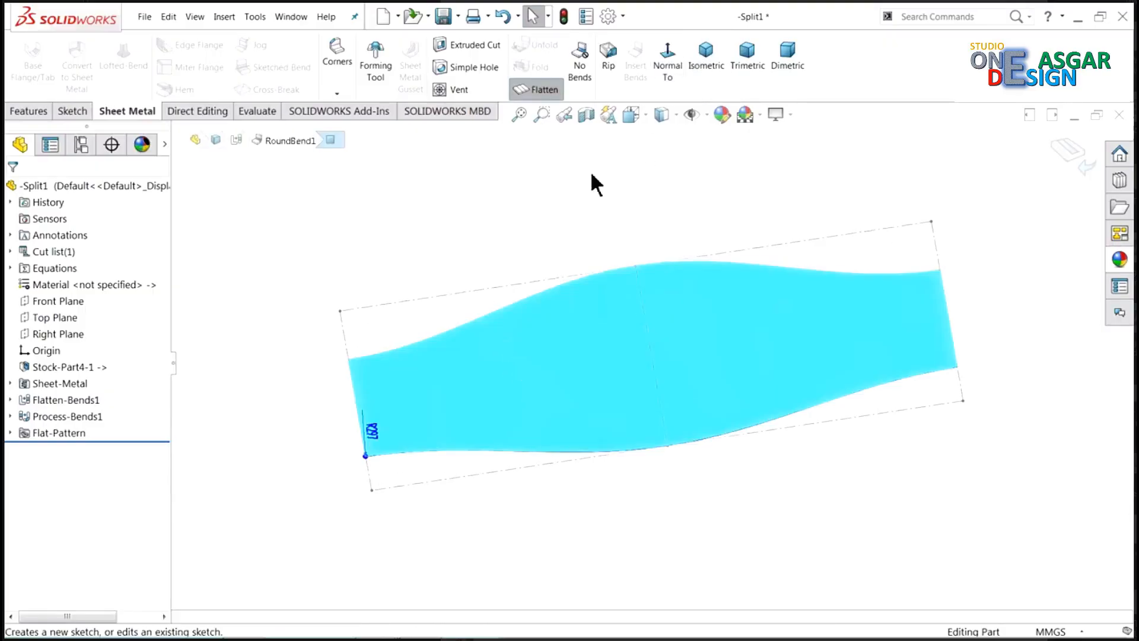
pyautogui.click(671, 54)
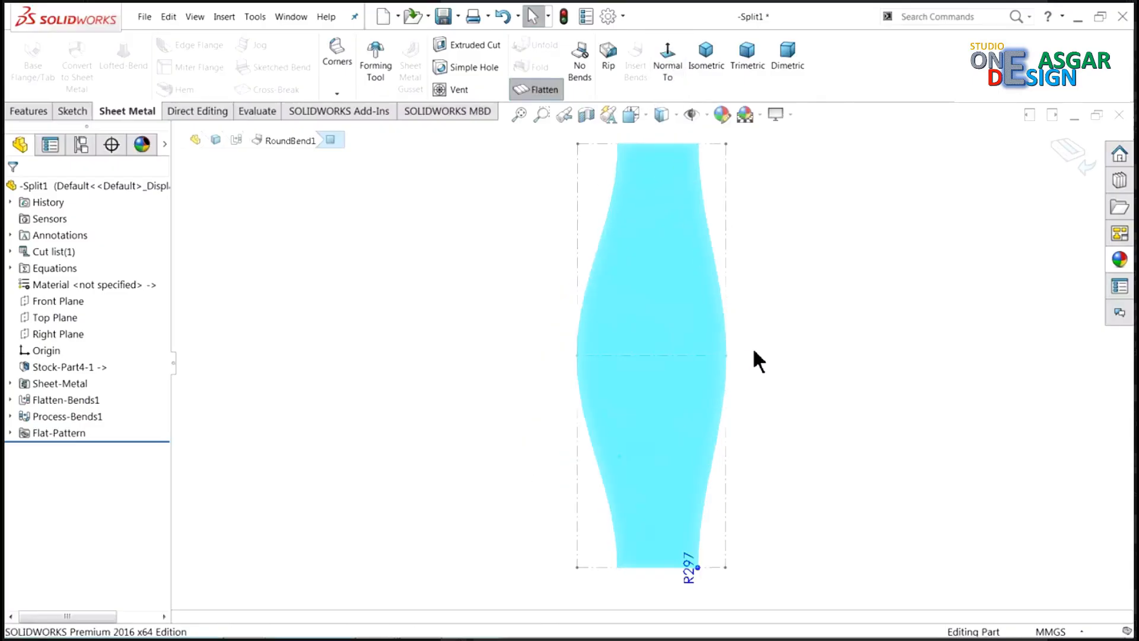
pyautogui.click(779, 327)
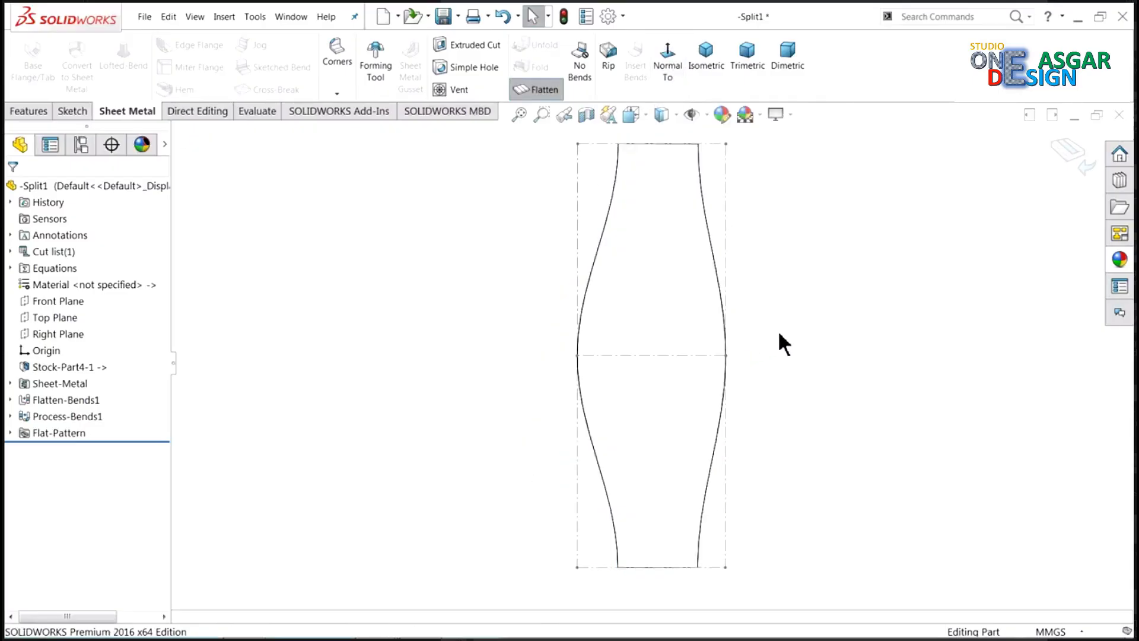
pyautogui.moveTo(778, 333)
pyautogui.mouseDown(button='middle')
pyautogui.moveTo(780, 194)
pyautogui.moveTo(749, 111)
pyautogui.mouseUp(button='middle')
pyautogui.moveTo(686, 500); pyautogui.dragTo(690, 242, button='middle')
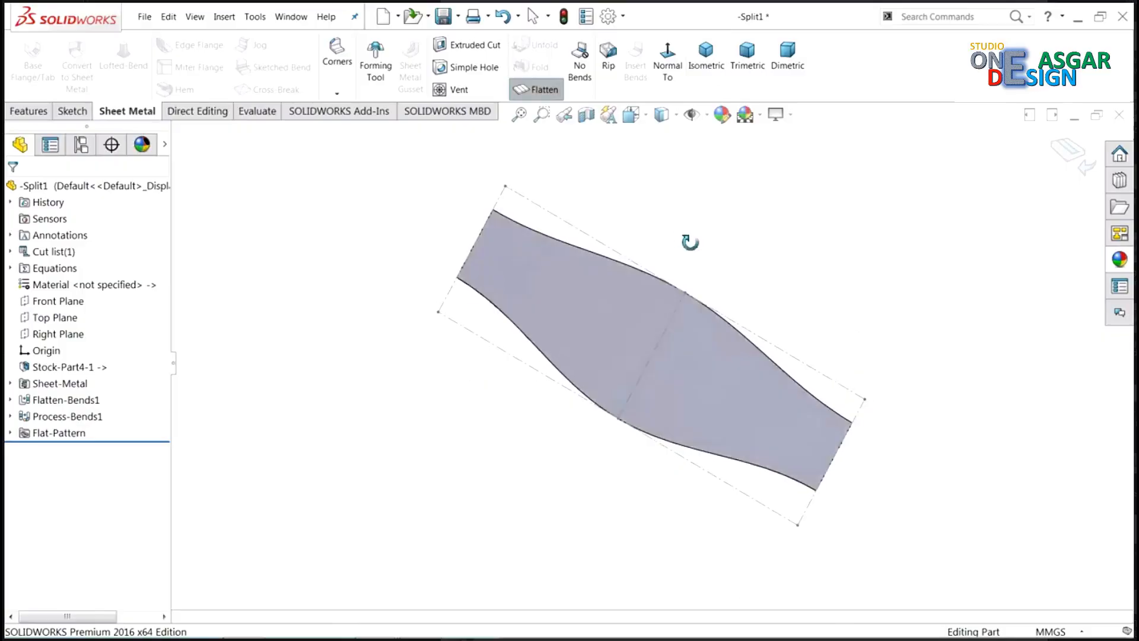
pyautogui.scroll(-3, 662, 330)
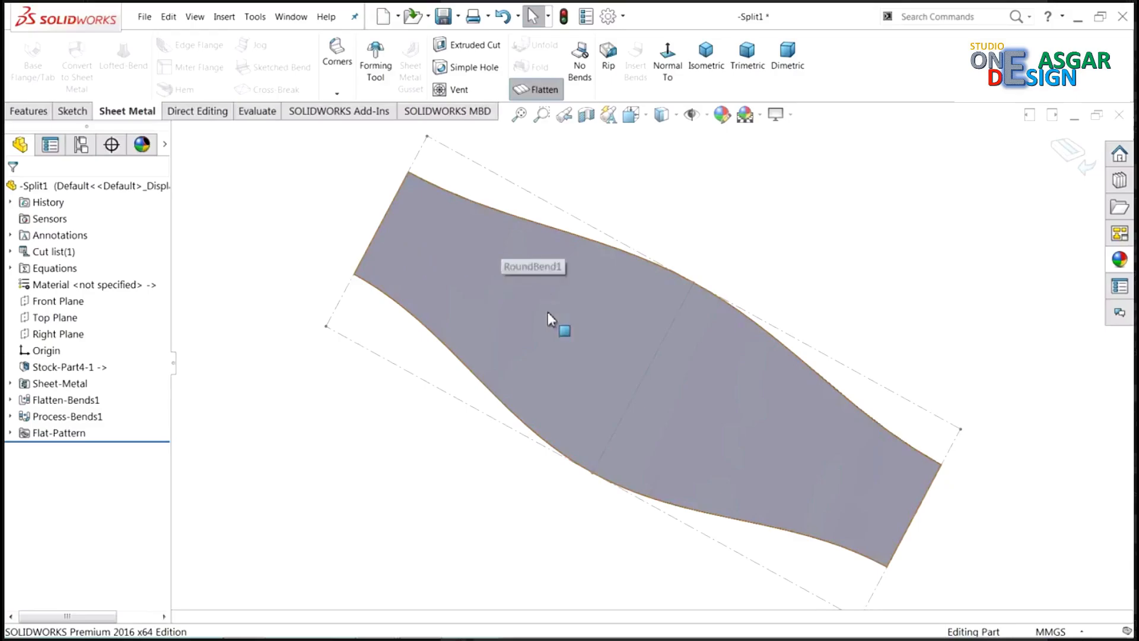
pyautogui.moveTo(549, 323); pyautogui.dragTo(577, 271, button='middle')
pyautogui.scroll(-2, 652, 341)
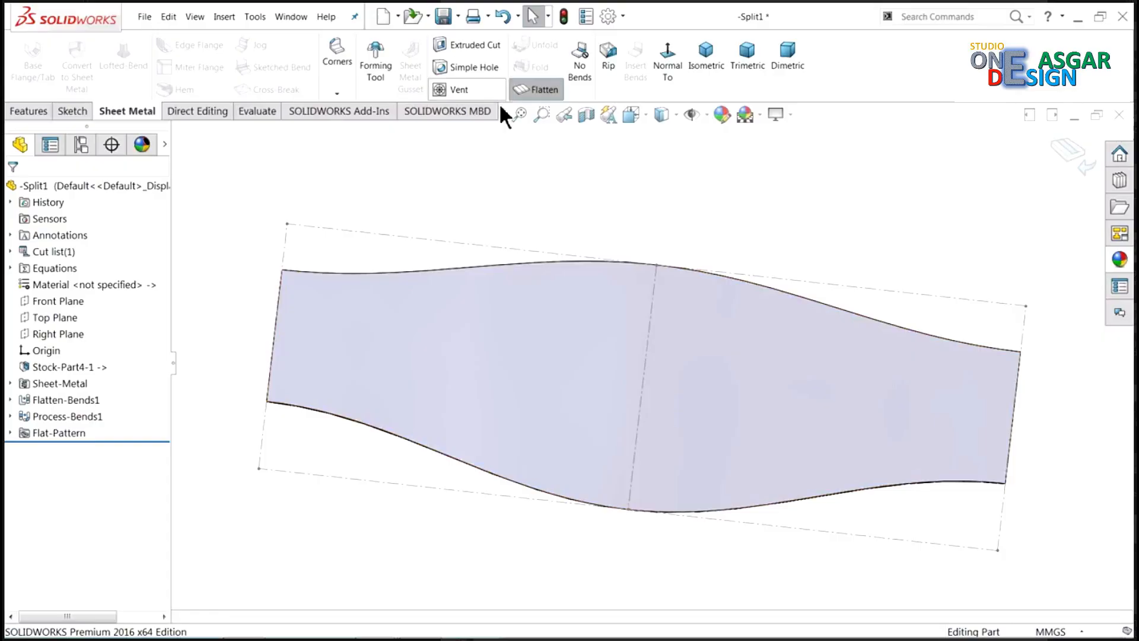
# Step: Export the flat pattern's sheet metal geometry as a single DXF file in the "sheet metal elbow" folder, keeping the suggested file name
pyautogui.click(456, 15)
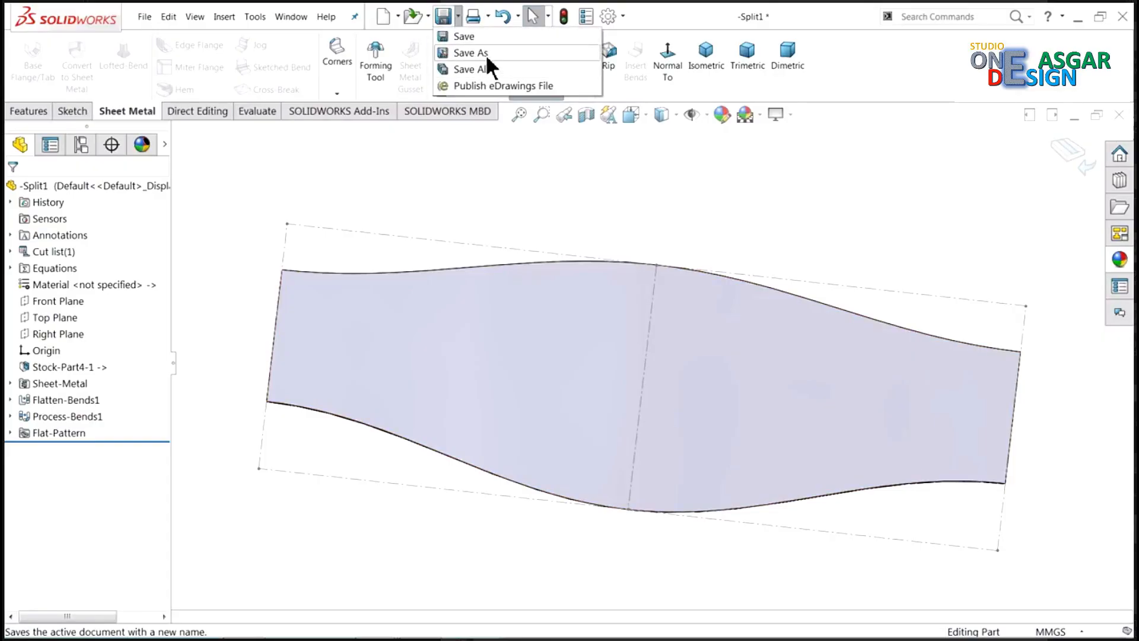
pyautogui.click(485, 53)
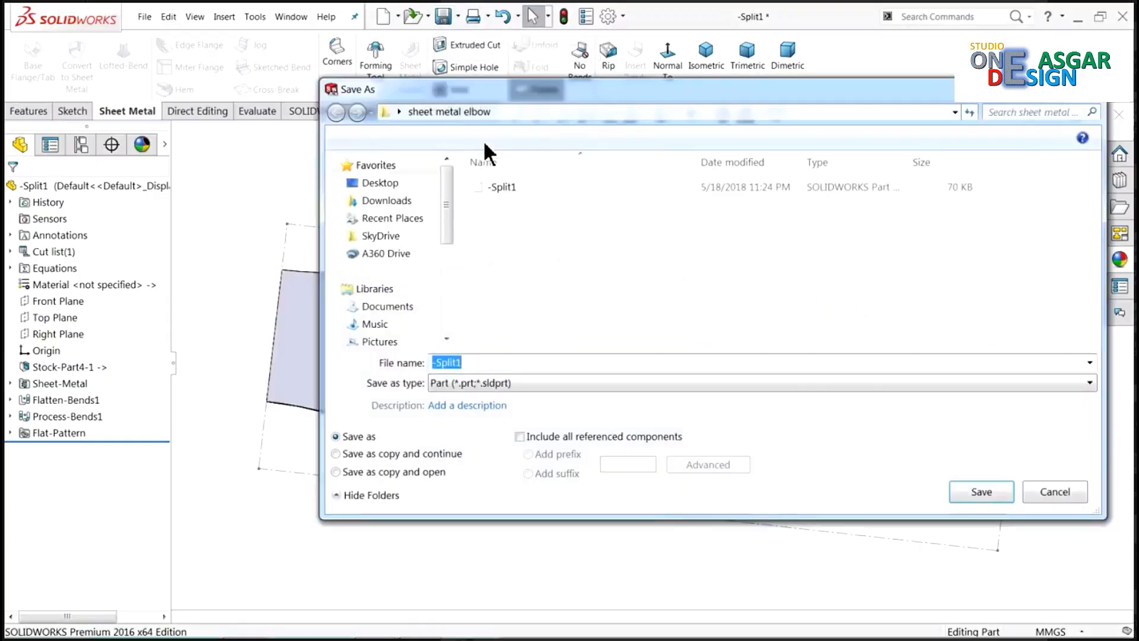
pyautogui.click(487, 386)
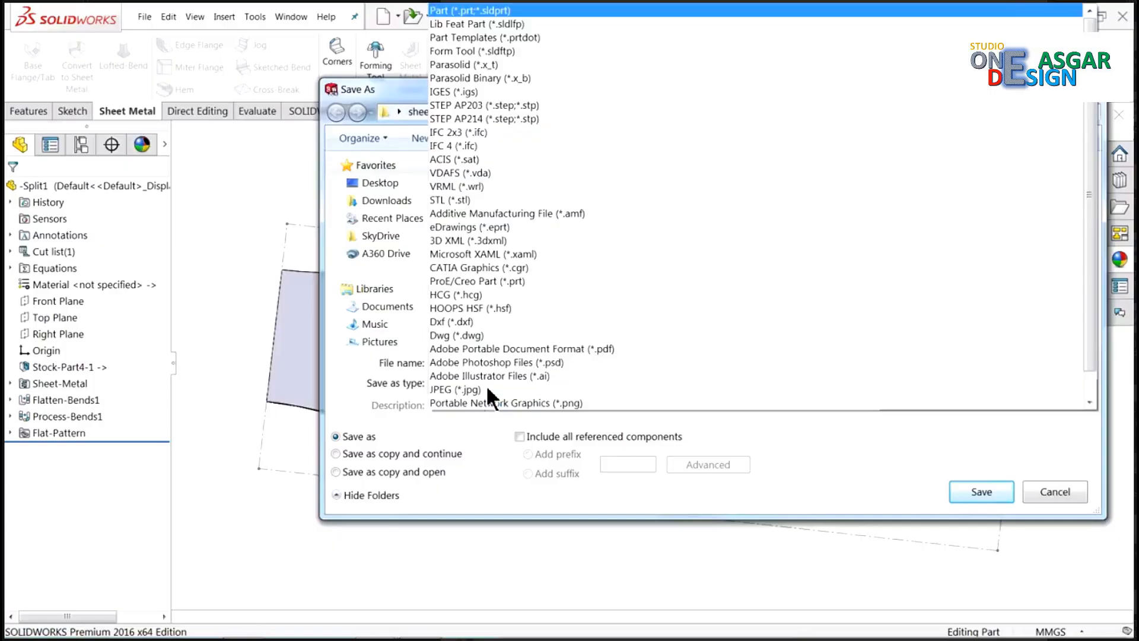
pyautogui.click(452, 320)
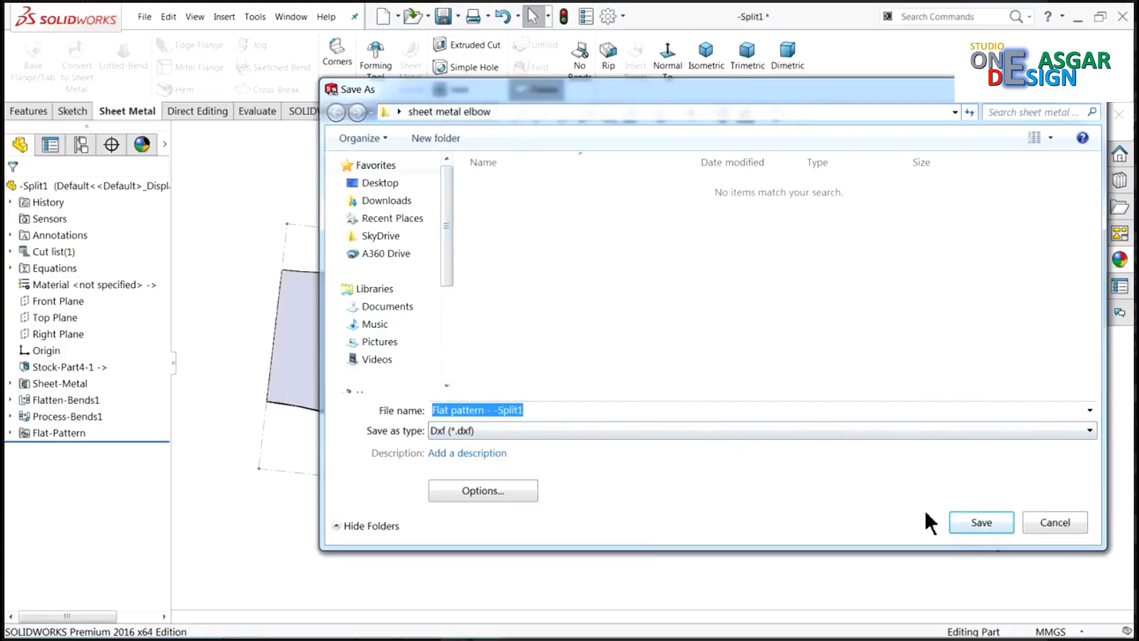
pyautogui.click(980, 522)
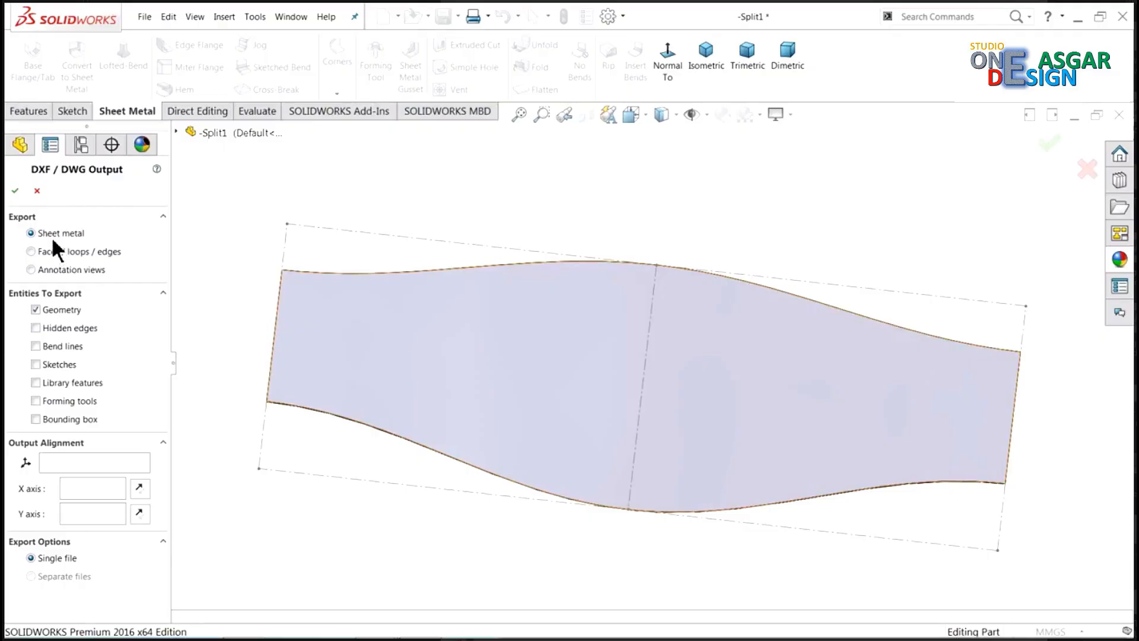
pyautogui.click(15, 191)
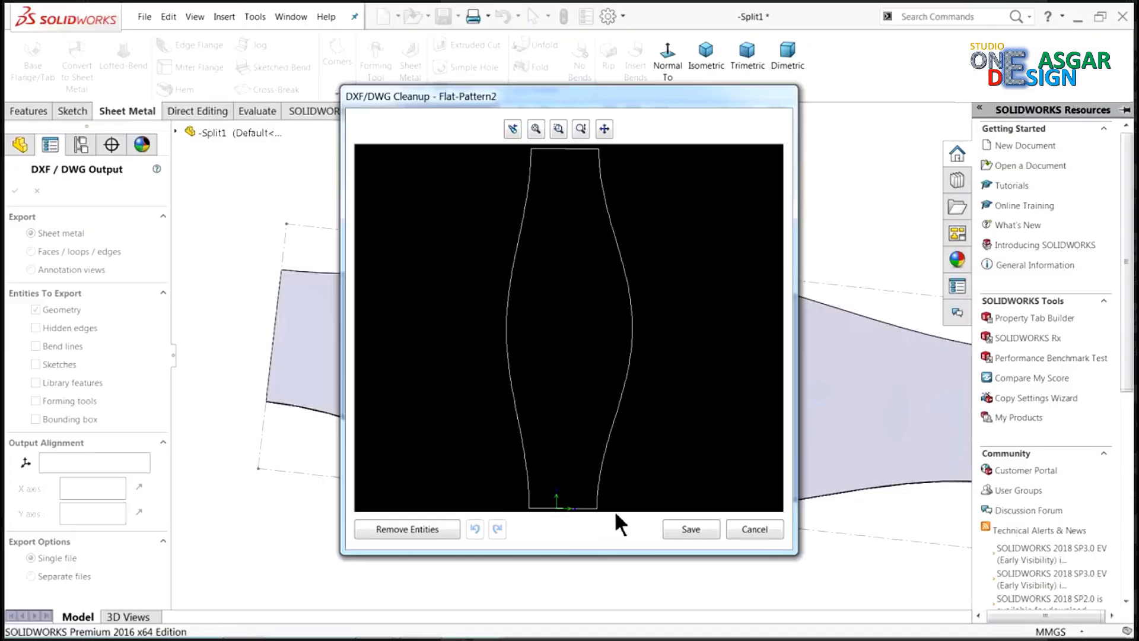
pyautogui.click(680, 530)
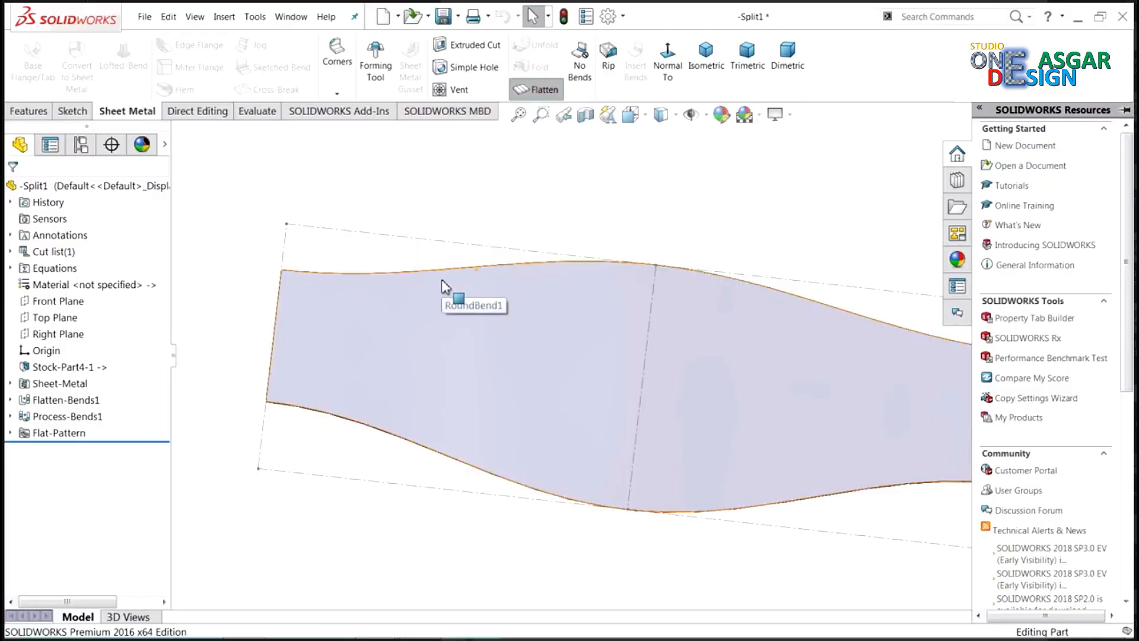
# Step: Create a drawing from the flattened -Split1 part on a B (ANSI) Landscape sheet
pyautogui.press('f')
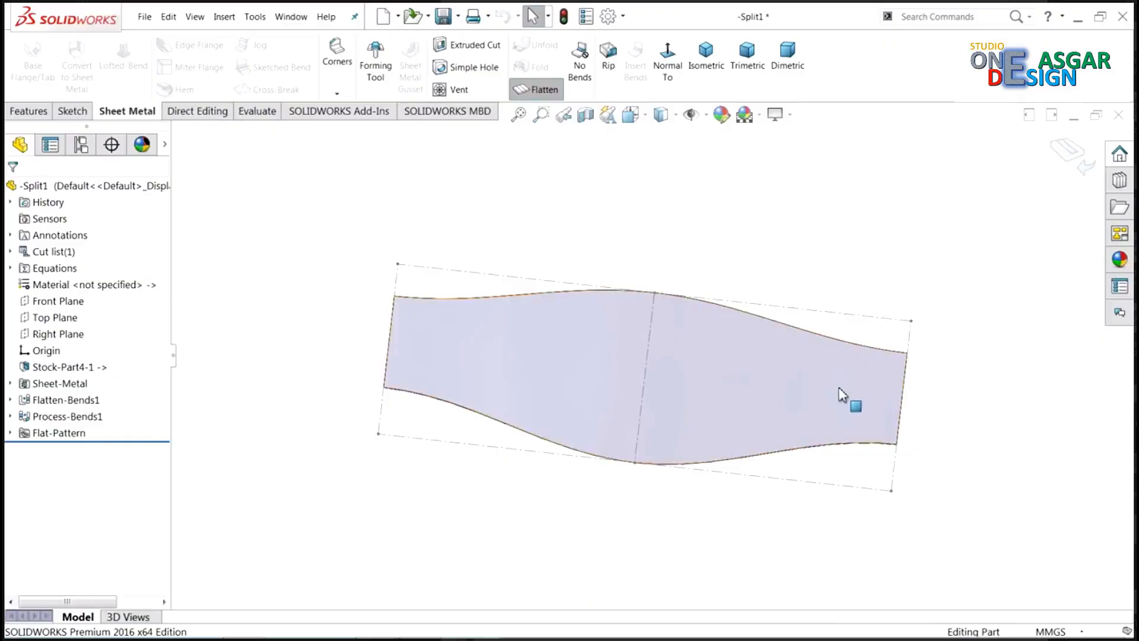
pyautogui.scroll(-1, 839, 389)
pyautogui.moveTo(652, 374); pyautogui.dragTo(650, 436, button='middle')
pyautogui.scroll(-1, 606, 407)
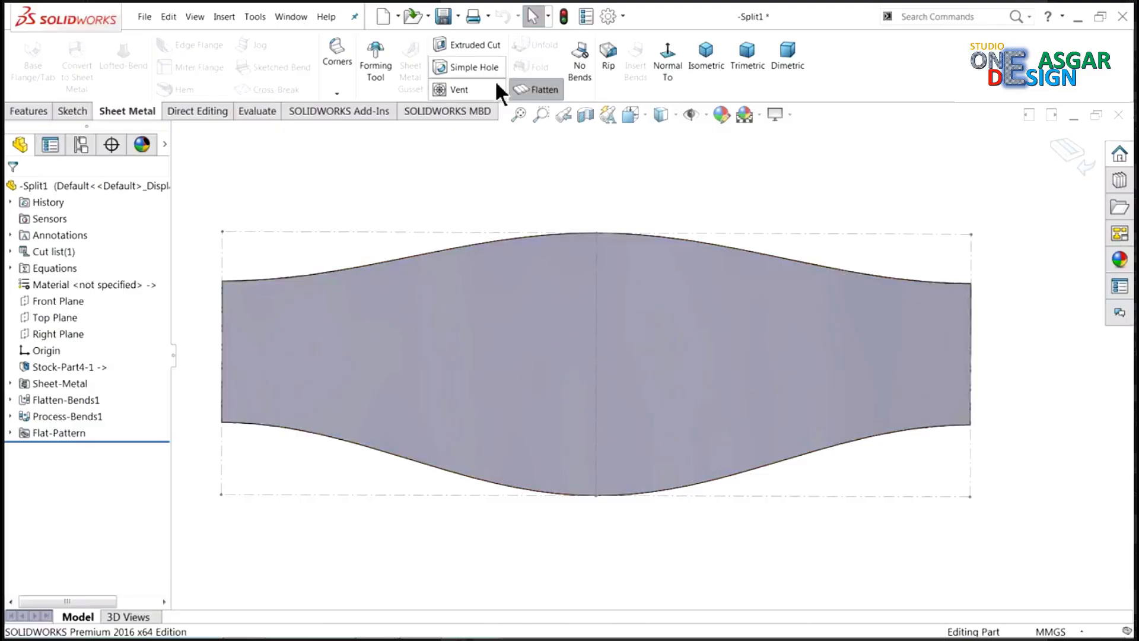
pyautogui.click(398, 15)
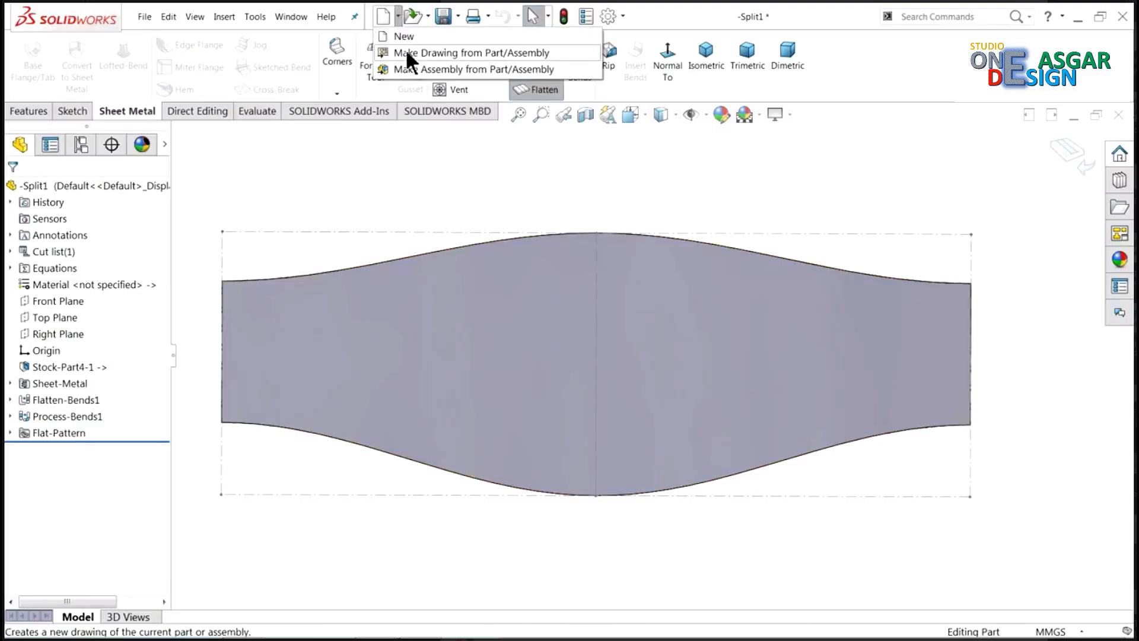
pyautogui.click(409, 53)
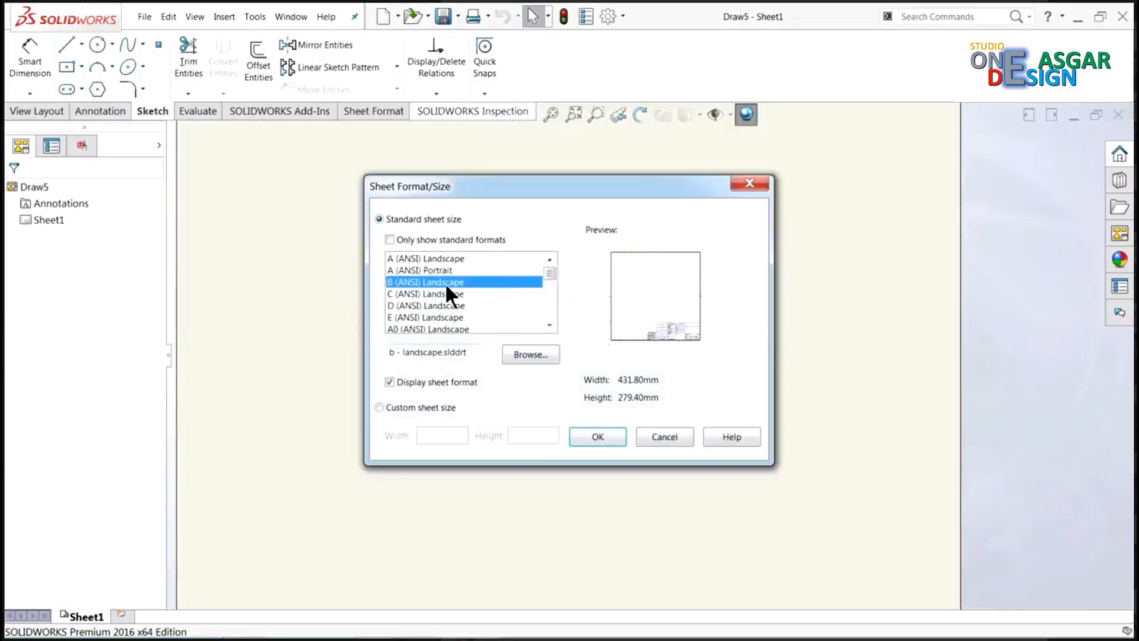
pyautogui.click(597, 437)
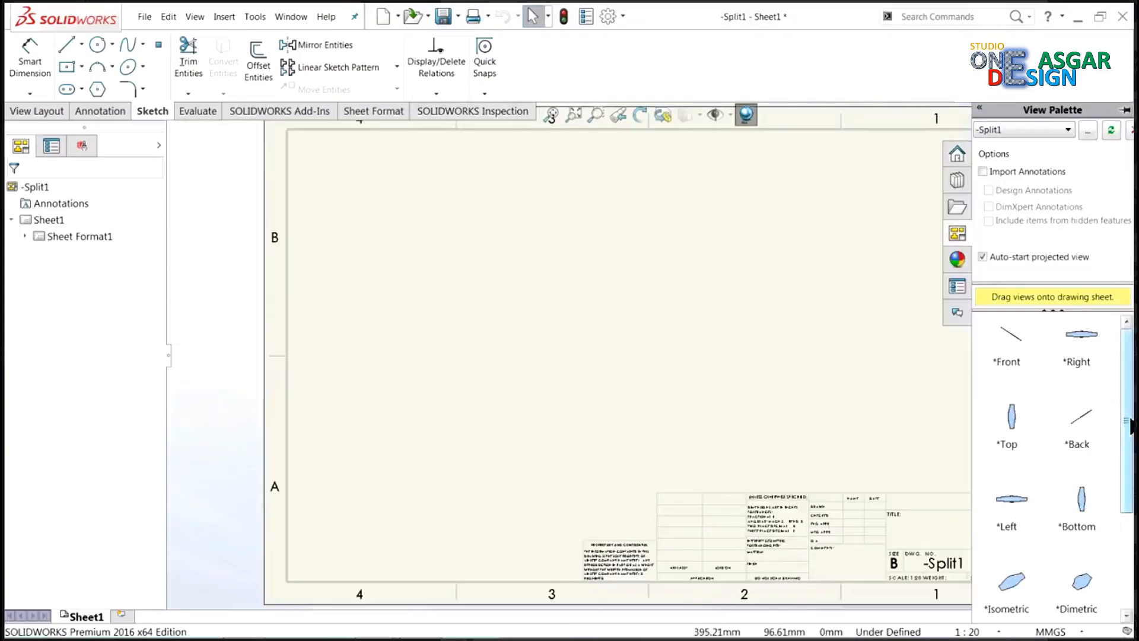
# Step: Place the segment's Flat pattern view on the upper part of the drawing sheet, left of its centre
pyautogui.scroll(-3, 1130, 423)
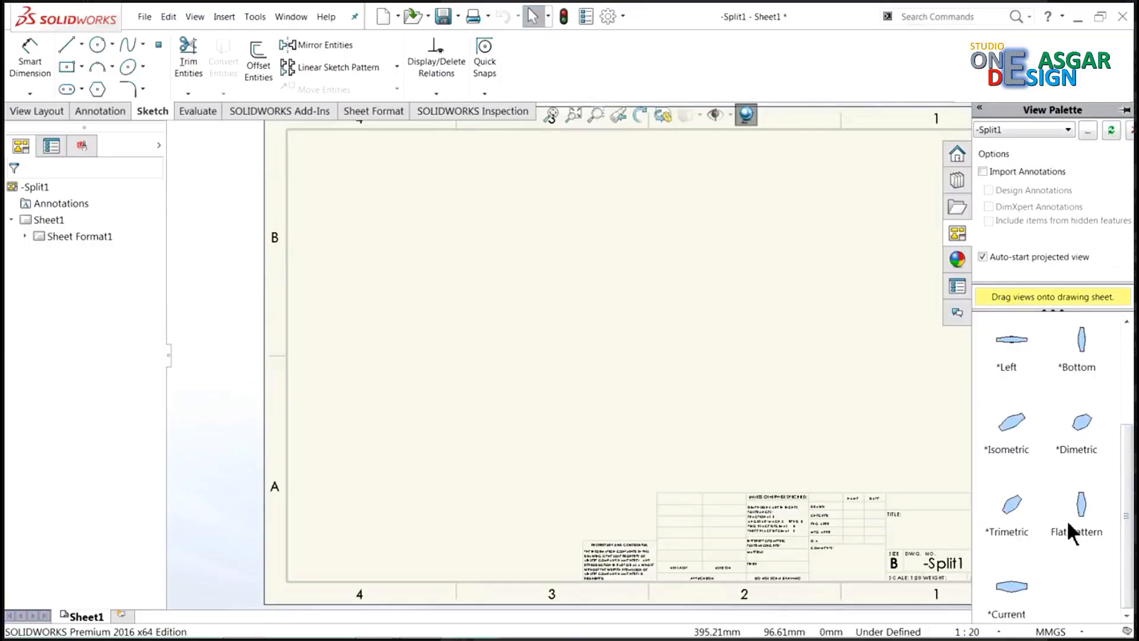
pyautogui.moveTo(1077, 514); pyautogui.dragTo(537, 304)
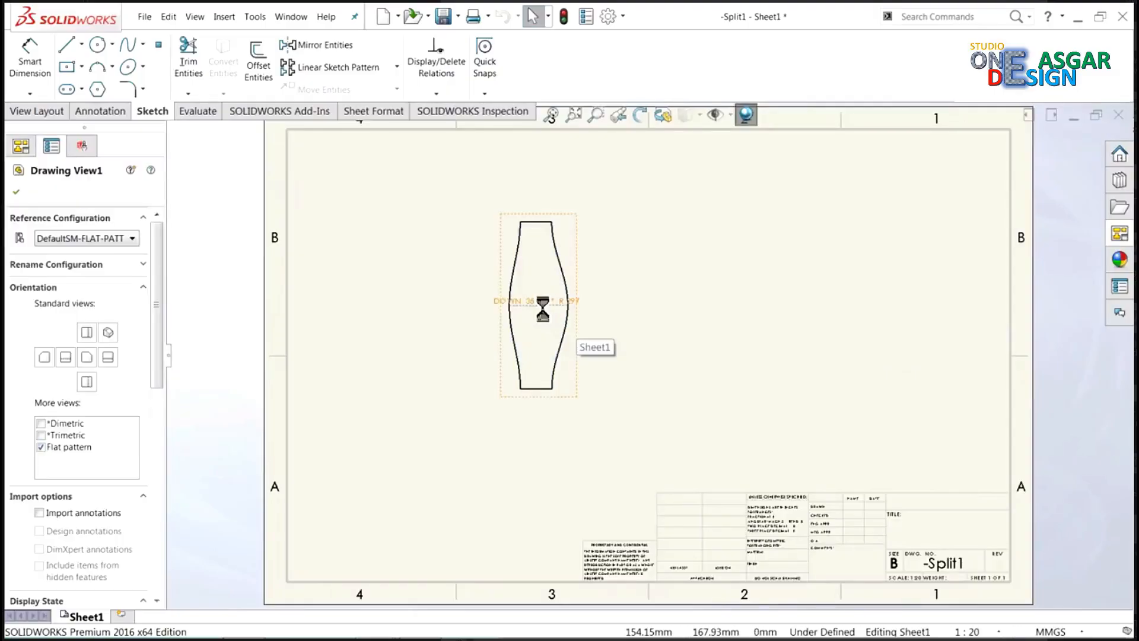
pyautogui.scroll(-2, 564, 344)
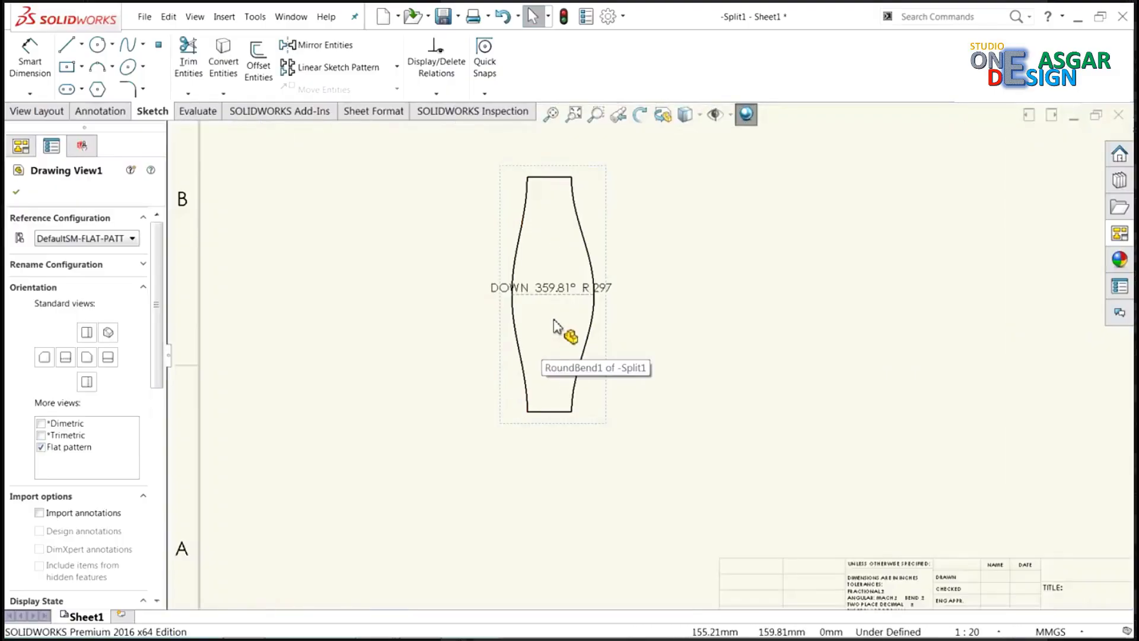
# Step: Set the flat pattern view's display style to hidden lines visible and its custom scale to 1:10
pyautogui.moveTo(156, 359); pyautogui.dragTo(158, 529)
pyautogui.click(66, 401)
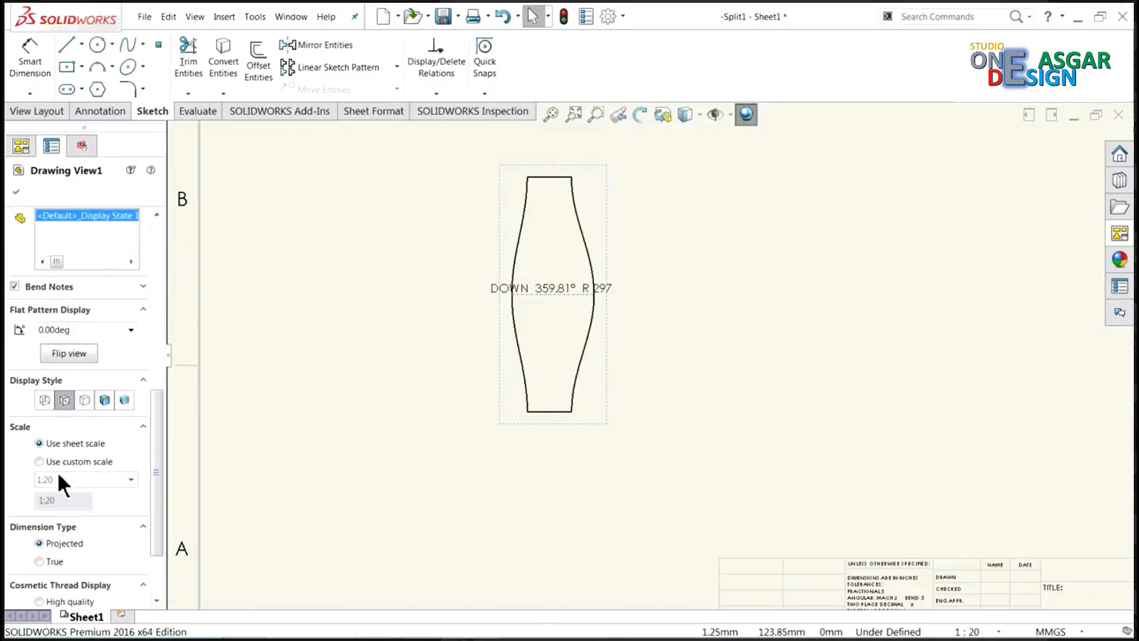
pyautogui.click(39, 460)
pyautogui.click(45, 477)
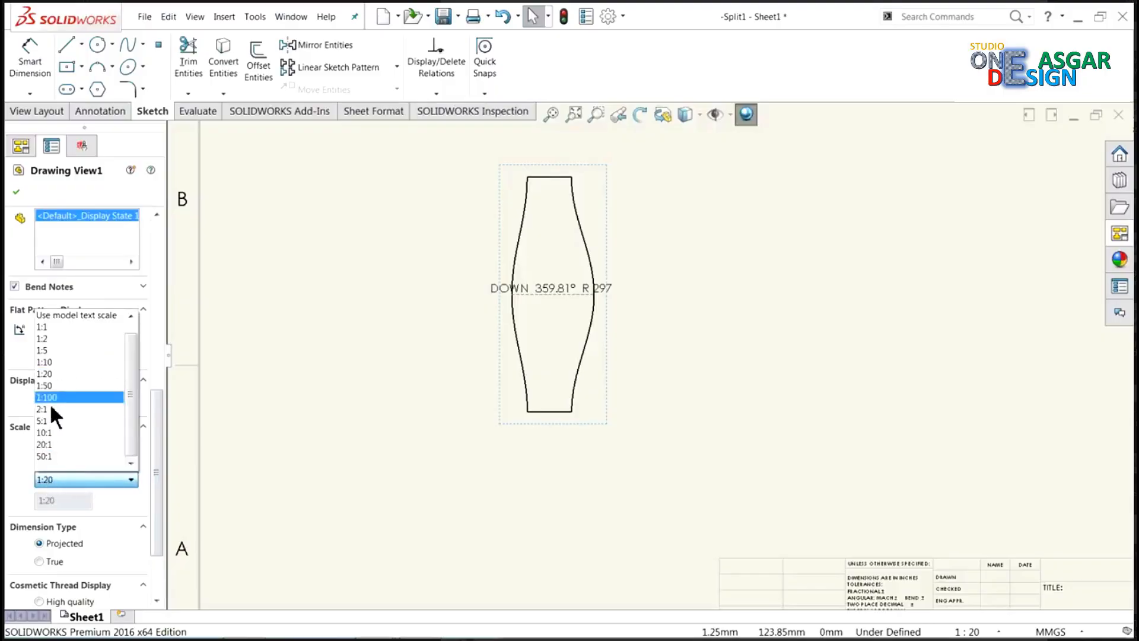
pyautogui.click(51, 362)
pyautogui.press('f')
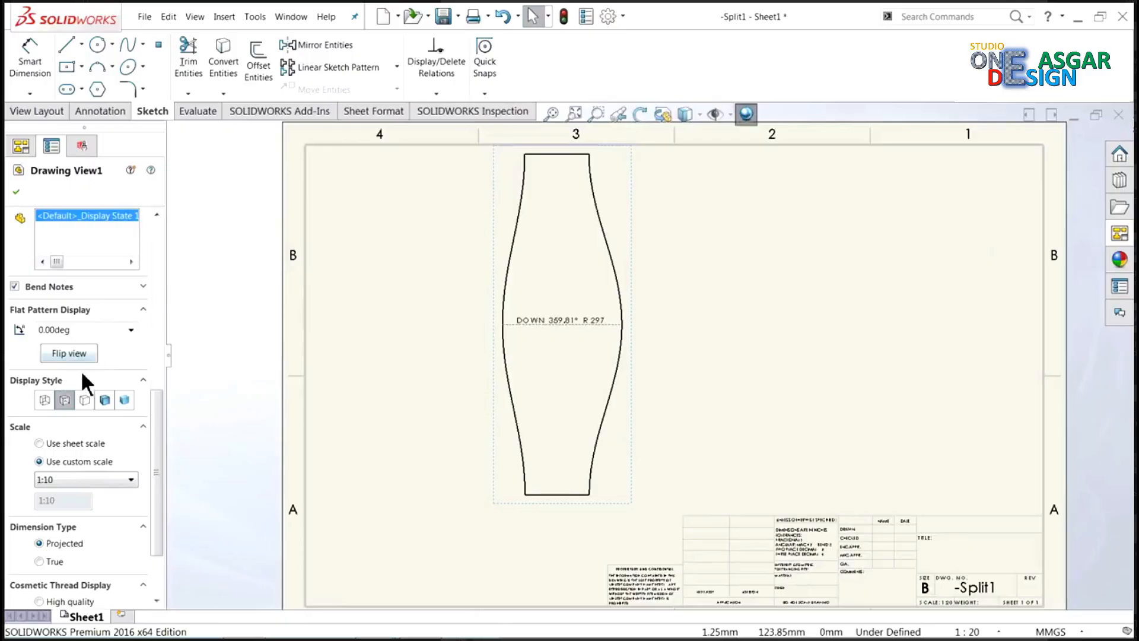
# Step: Dimension the flat pattern's overall height between its two end edges and the width of its lower end edge
pyautogui.click(30, 67)
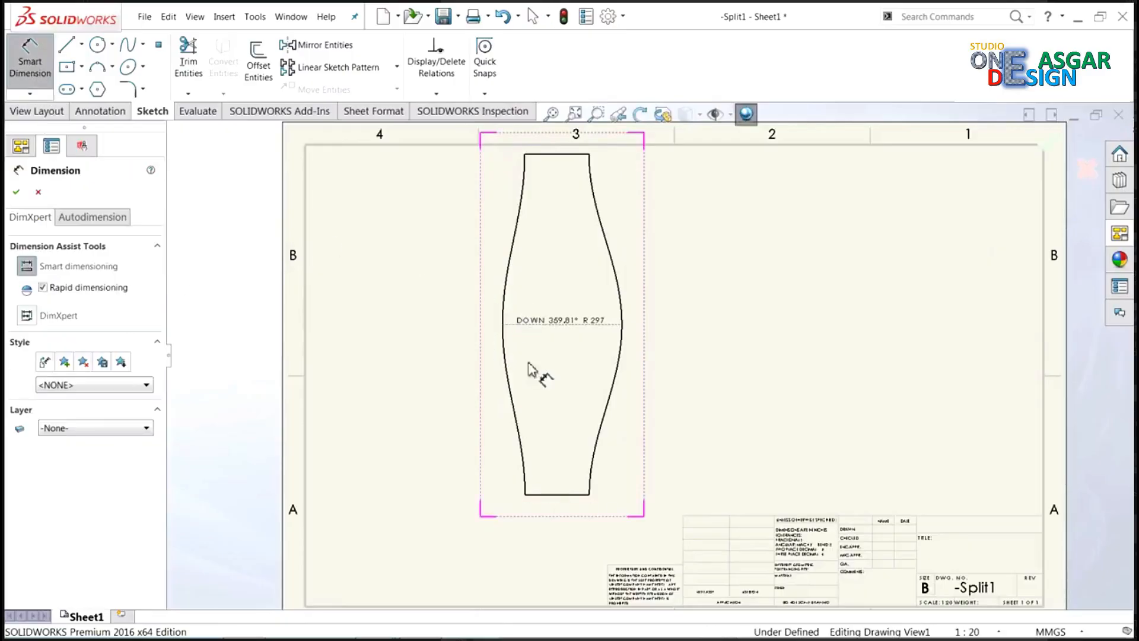
pyautogui.click(561, 495)
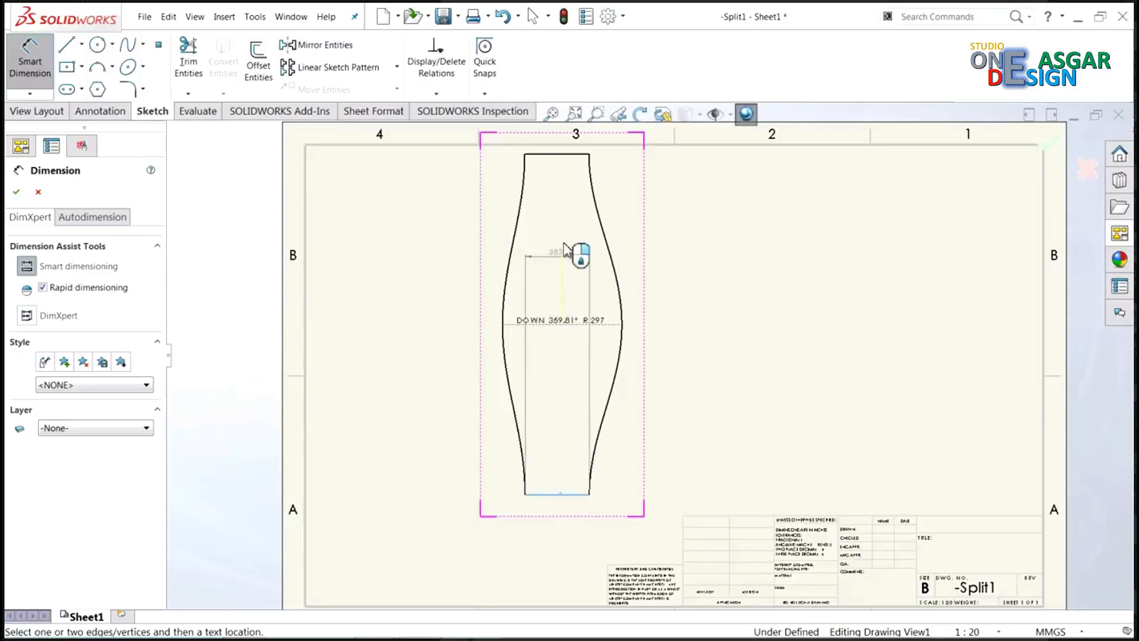
pyautogui.click(570, 156)
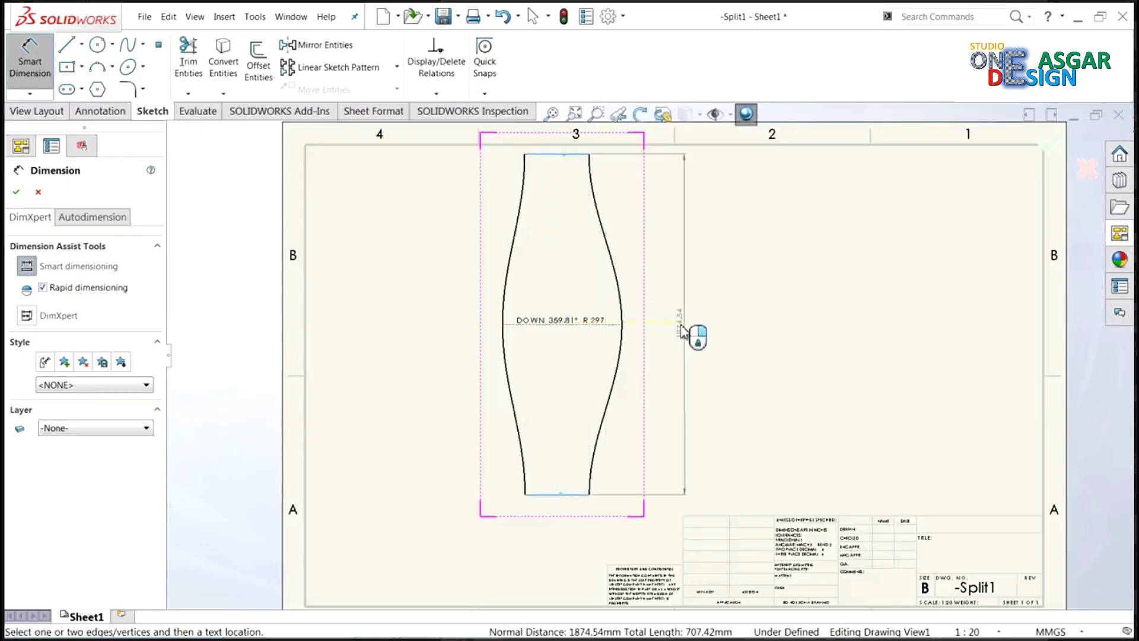
pyautogui.click(686, 331)
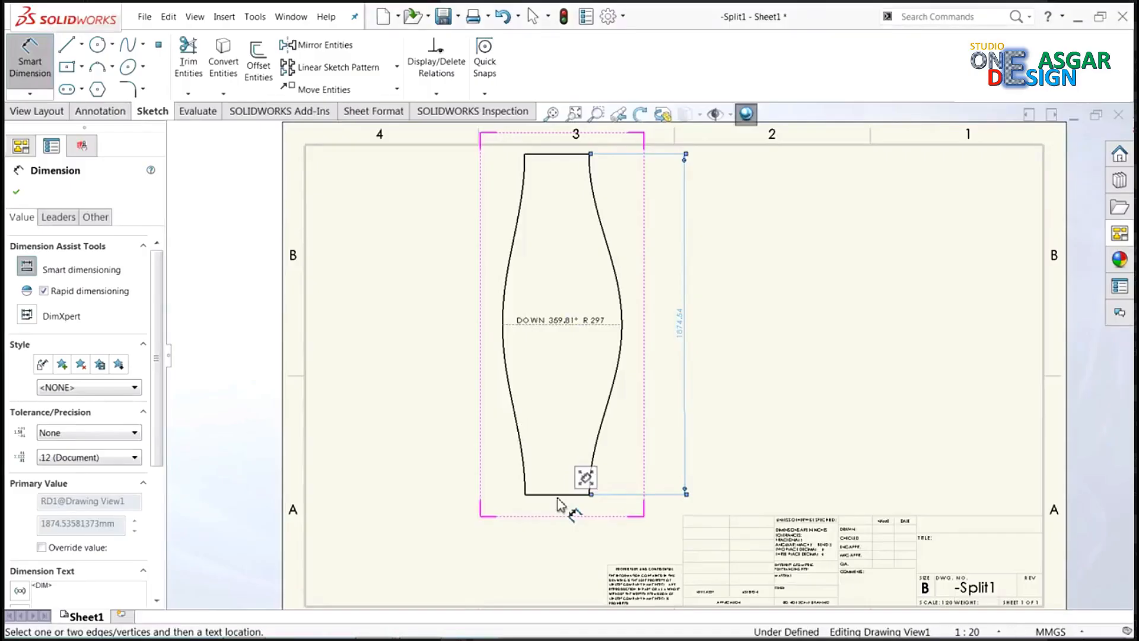
pyautogui.click(564, 495)
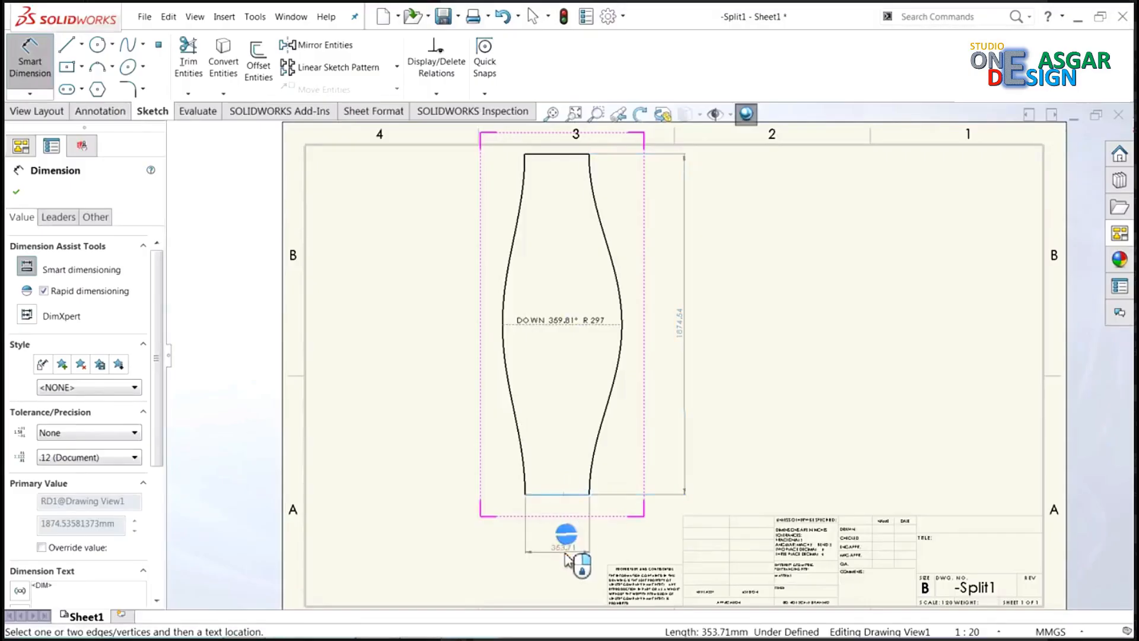
pyautogui.click(556, 555)
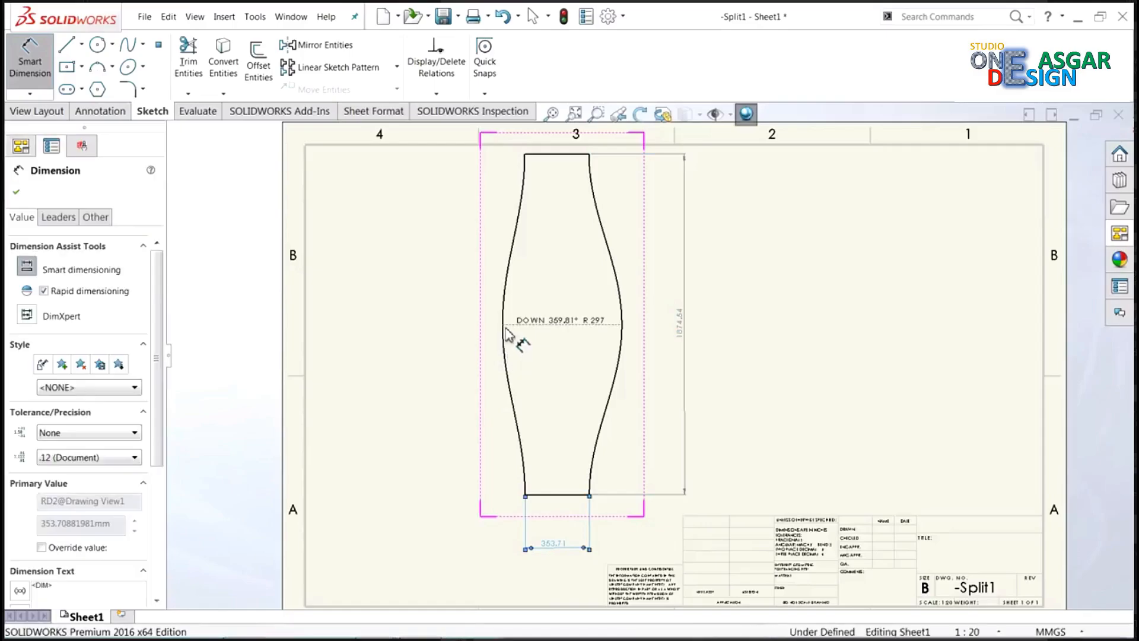
# Step: Dimension the bend line across the middle of the flat pattern, placing the dimension just below the line
pyautogui.scroll(-6, 494, 332)
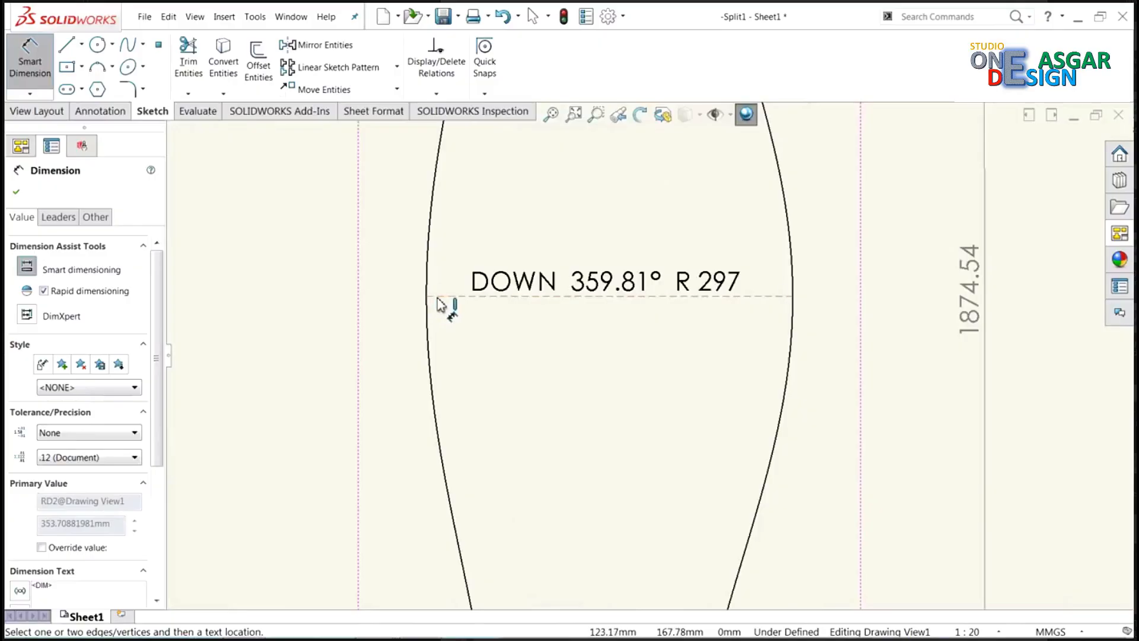
pyautogui.click(490, 296)
pyautogui.scroll(1, 516, 391)
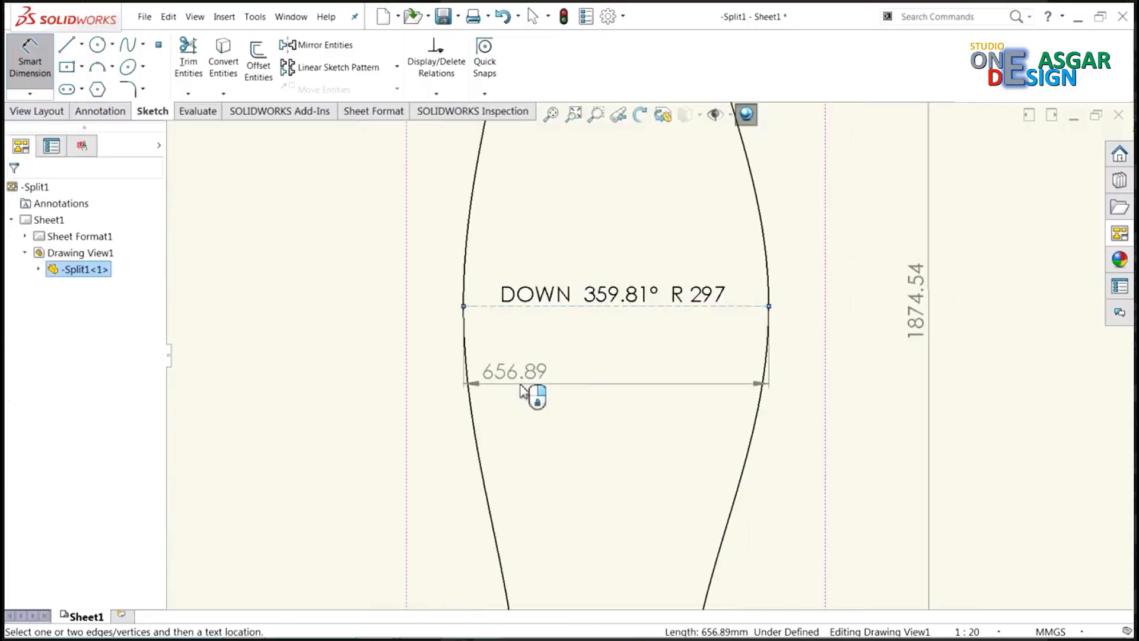
pyautogui.click(626, 394)
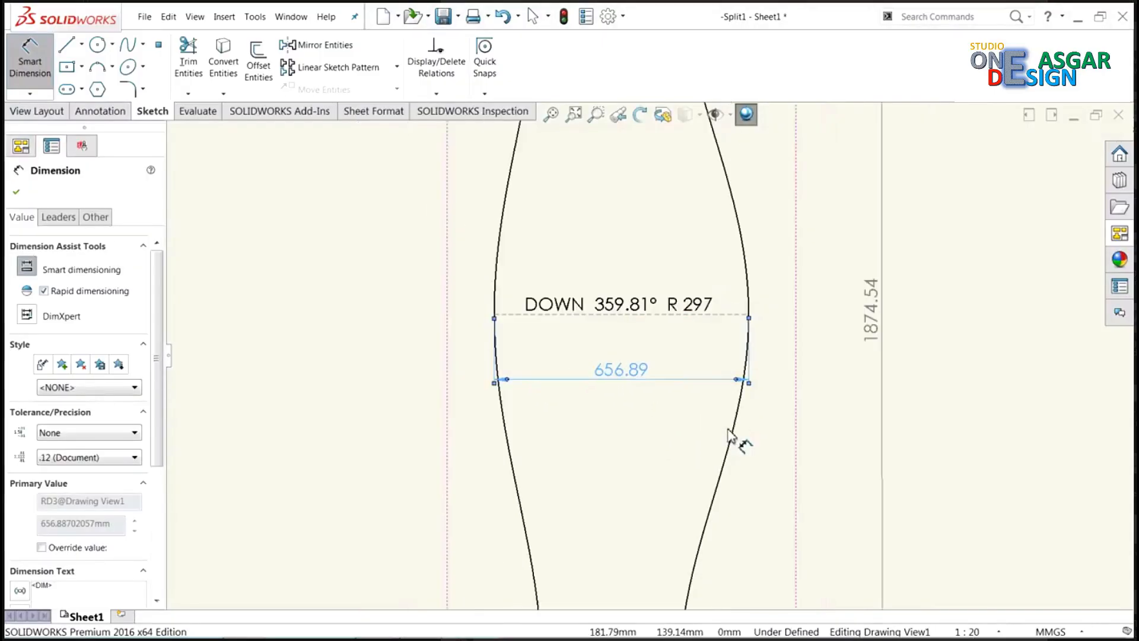
pyautogui.scroll(5, 692, 415)
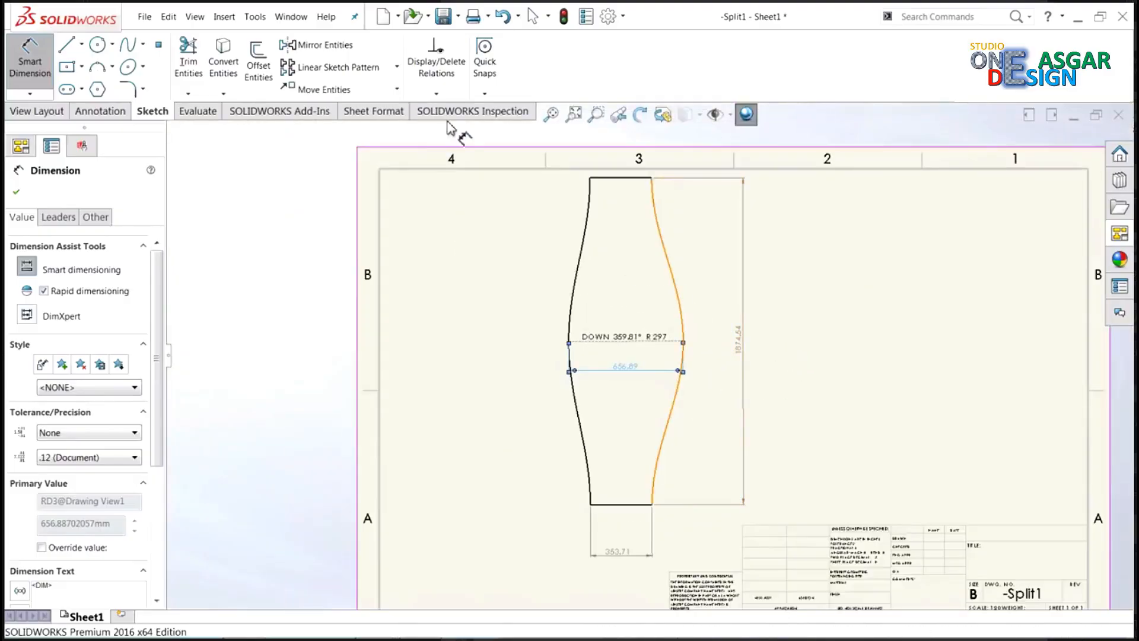
# Step: Save the drawing as -Split1 and its source part as Part4 in the "sheet metal elbow" folder, and close the drawing
pyautogui.click(458, 16)
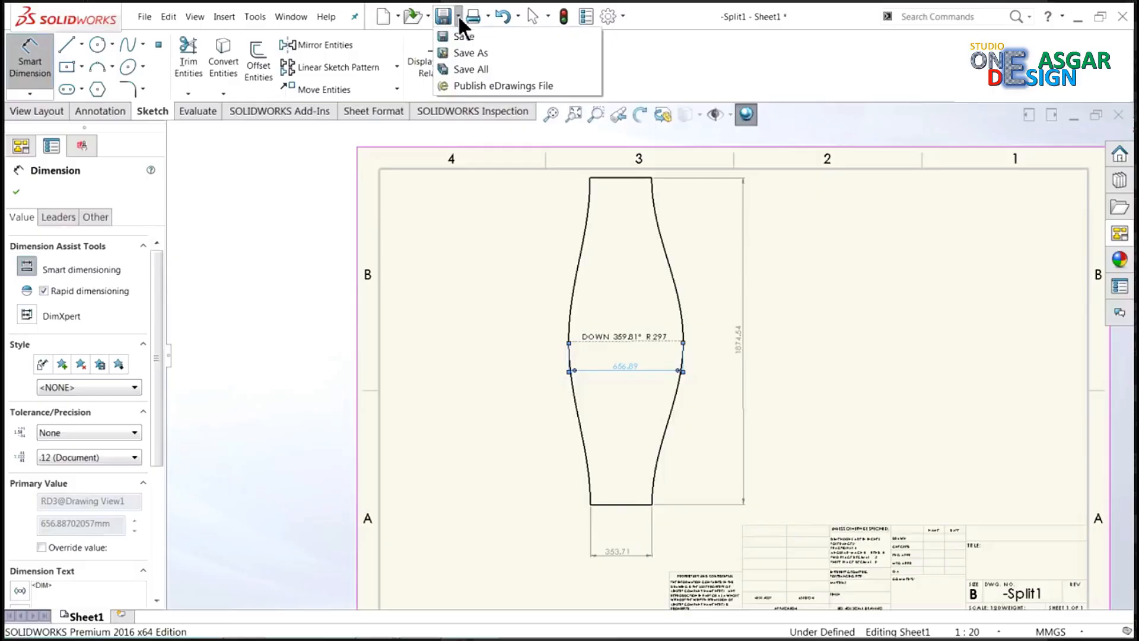
pyautogui.click(468, 51)
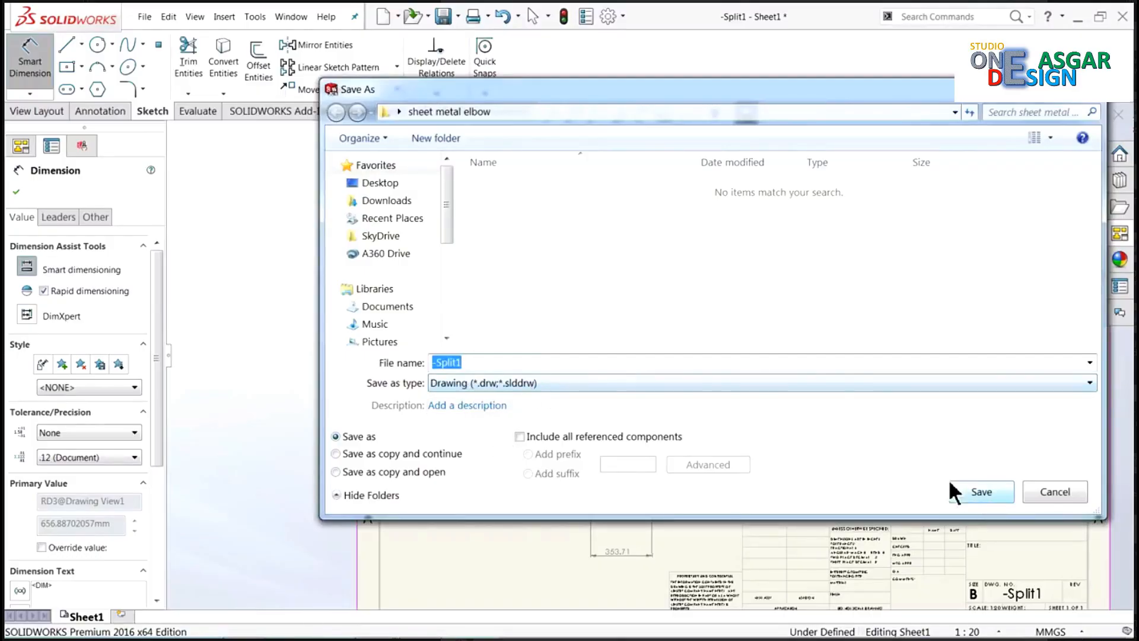
pyautogui.click(975, 490)
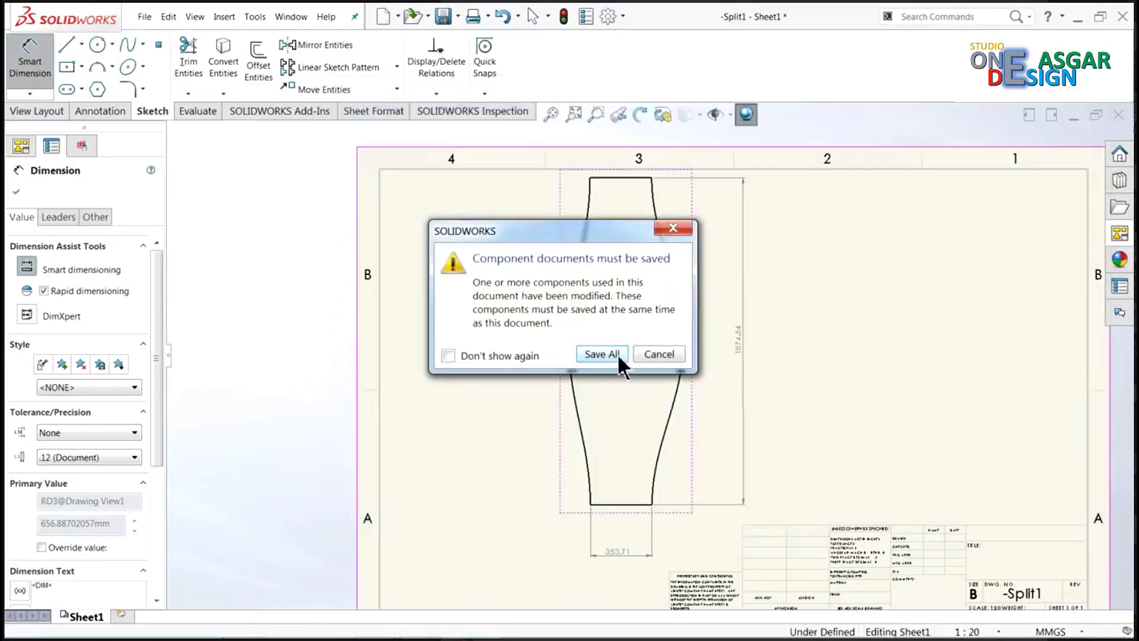
pyautogui.click(620, 356)
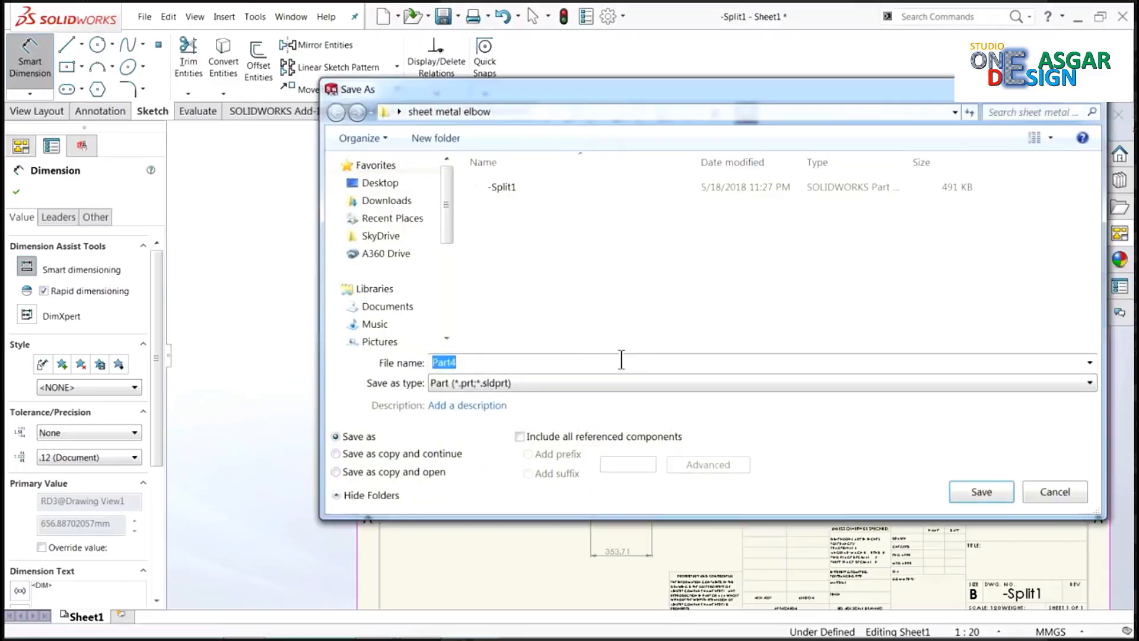
pyautogui.click(980, 491)
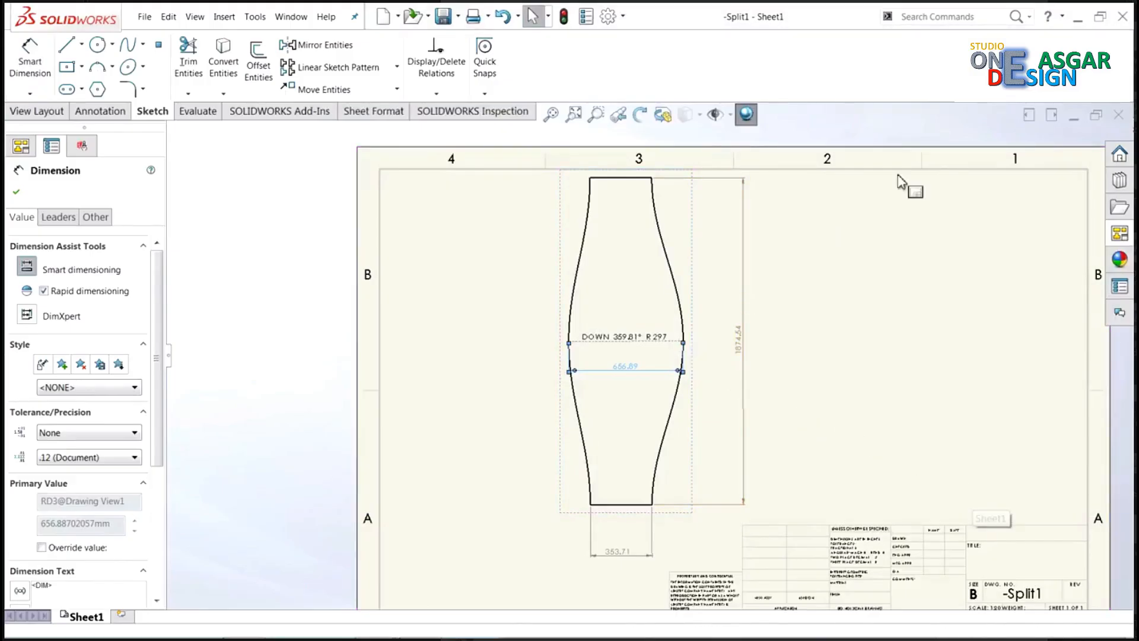
pyautogui.click(1106, 122)
pyautogui.hotkey('ctrl', 'Tab')
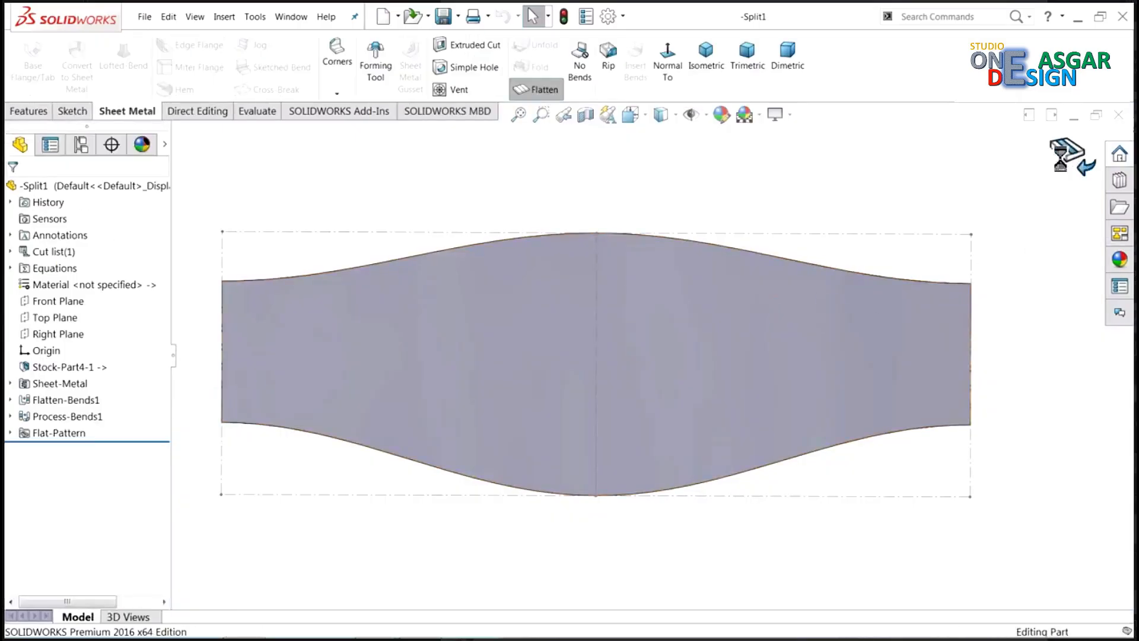
# Step: Return the flattened -Split1 part to its folded state and close it, saving all modified documents
pyautogui.click(1075, 158)
pyautogui.moveTo(522, 329); pyautogui.dragTo(483, 394, button='middle')
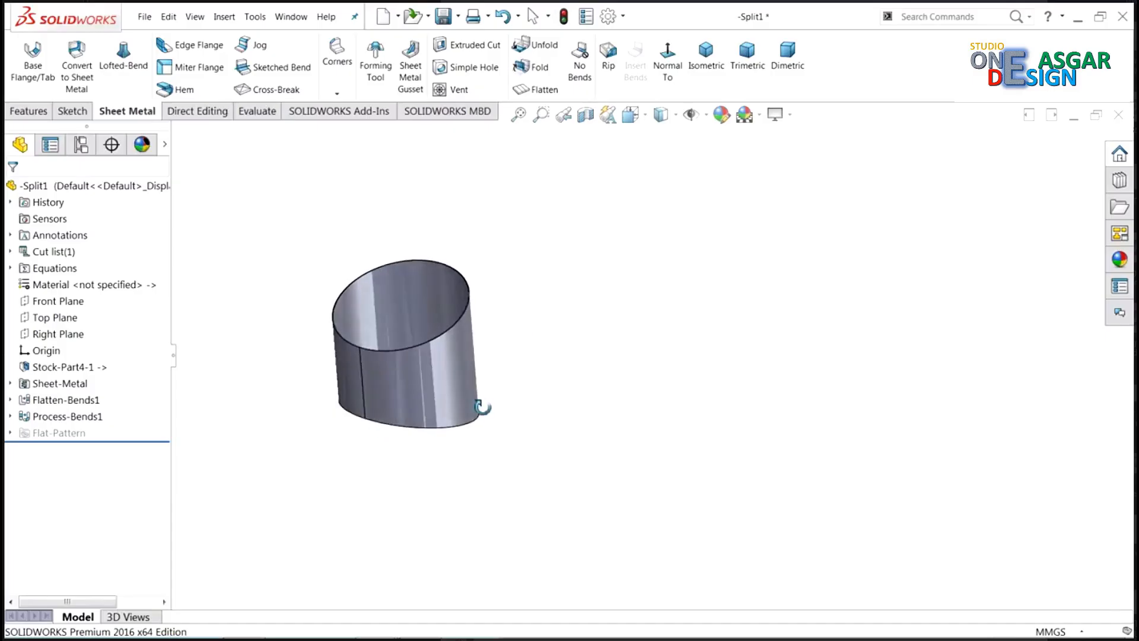
pyautogui.scroll(-5, 403, 305)
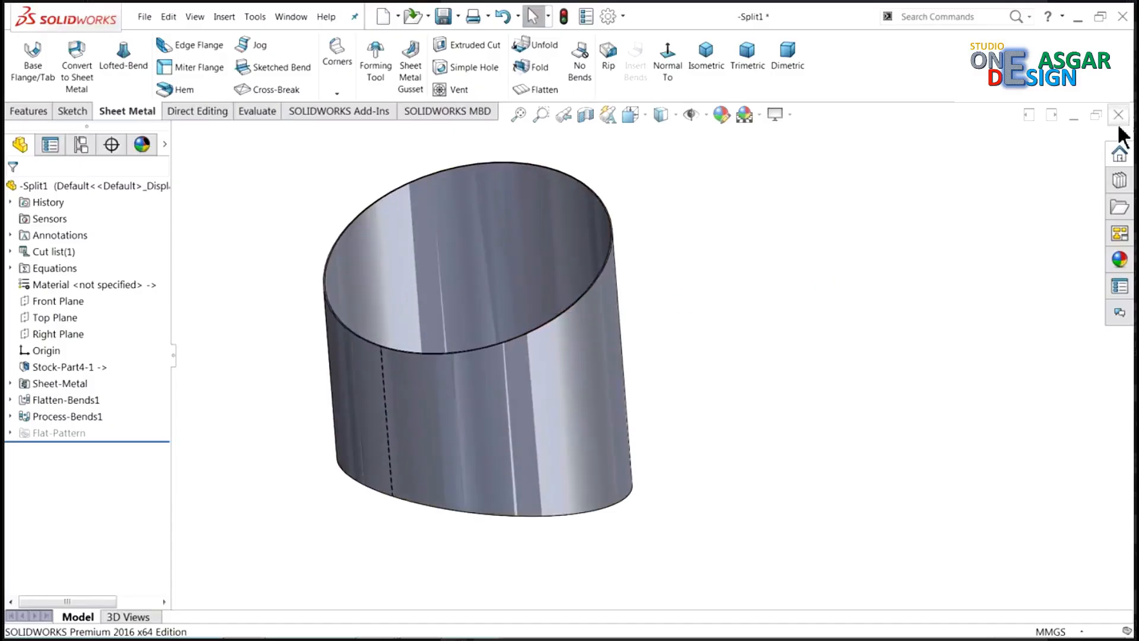
pyautogui.click(1123, 118)
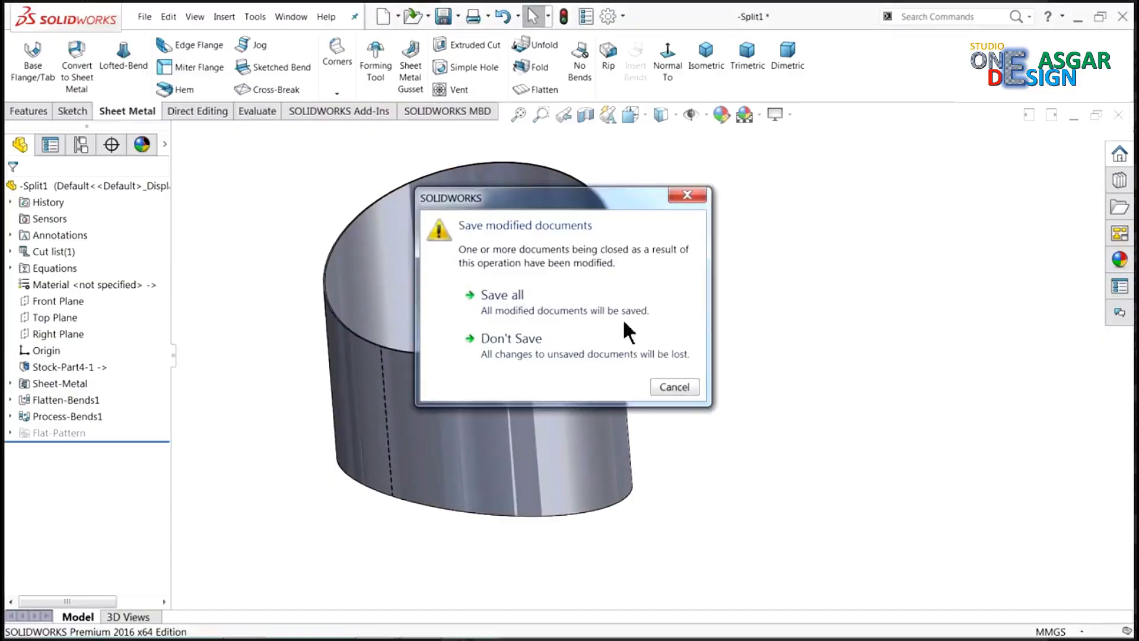
pyautogui.click(522, 289)
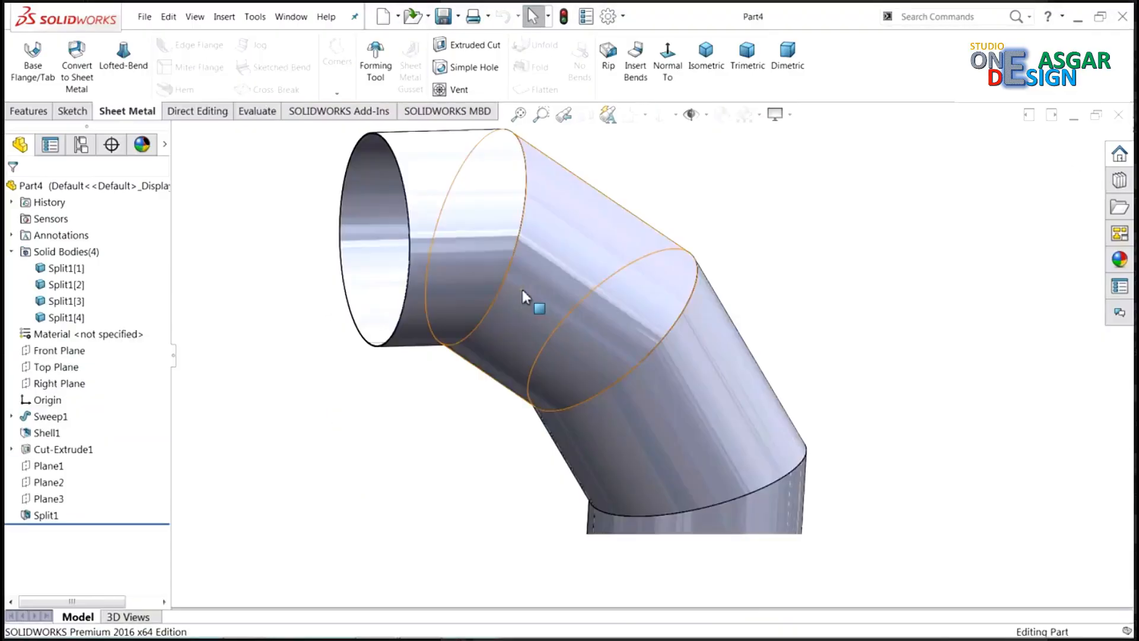
# Step: Insert body Split1[4] into a new part saved as Part4-Split1 in the "sheet metal elbow" folder and apply the Plain White scene
pyautogui.press('f')
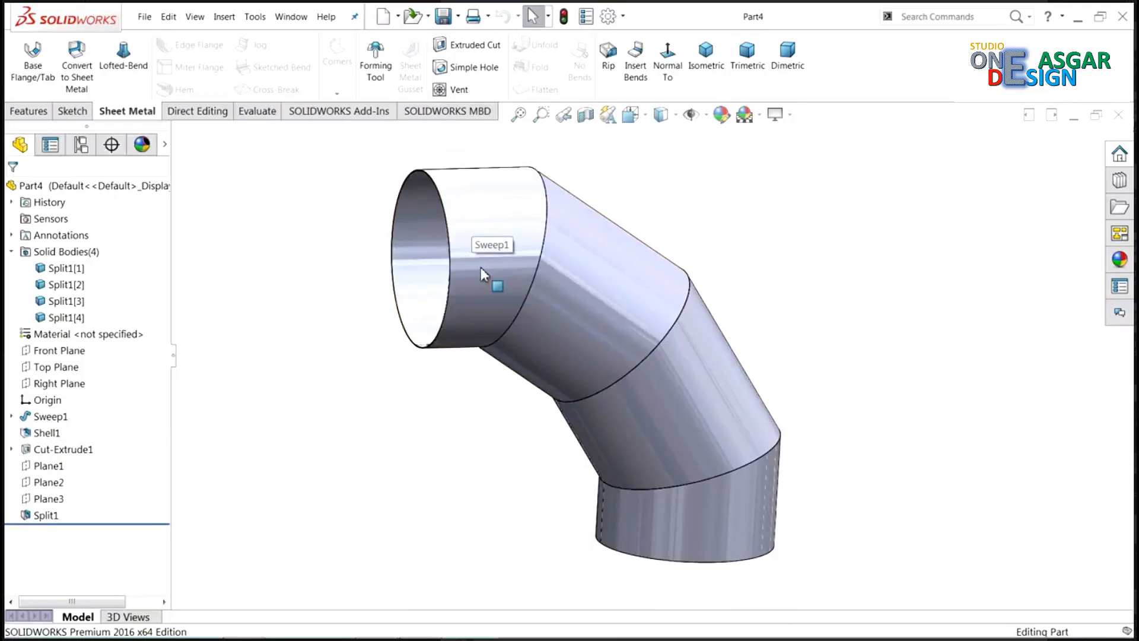
pyautogui.click(485, 268)
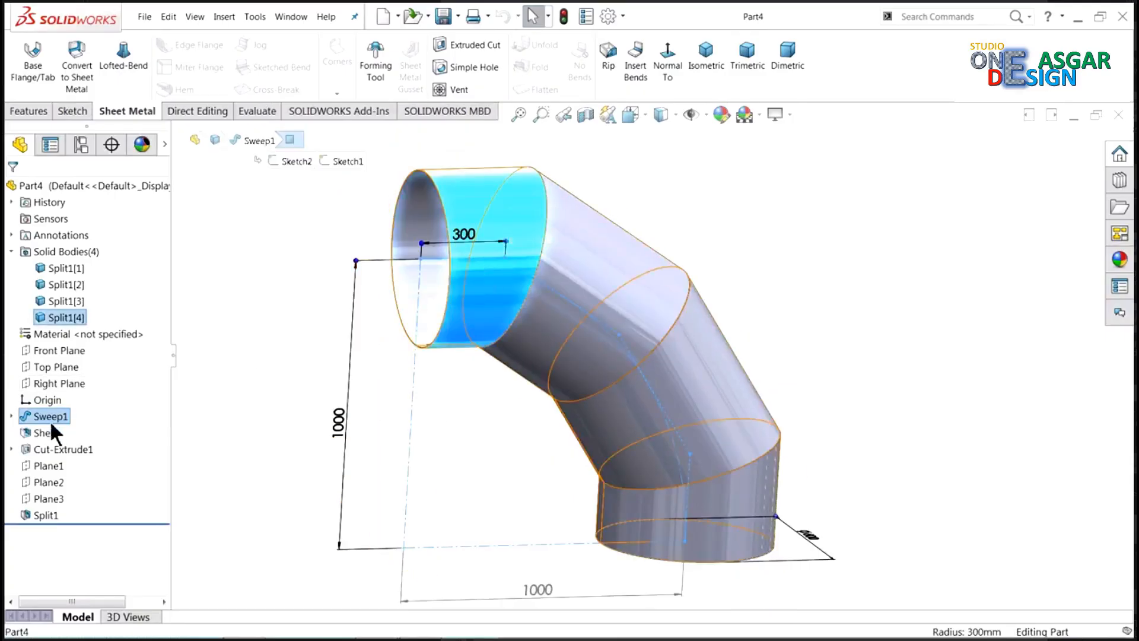
pyautogui.rightClick(74, 317)
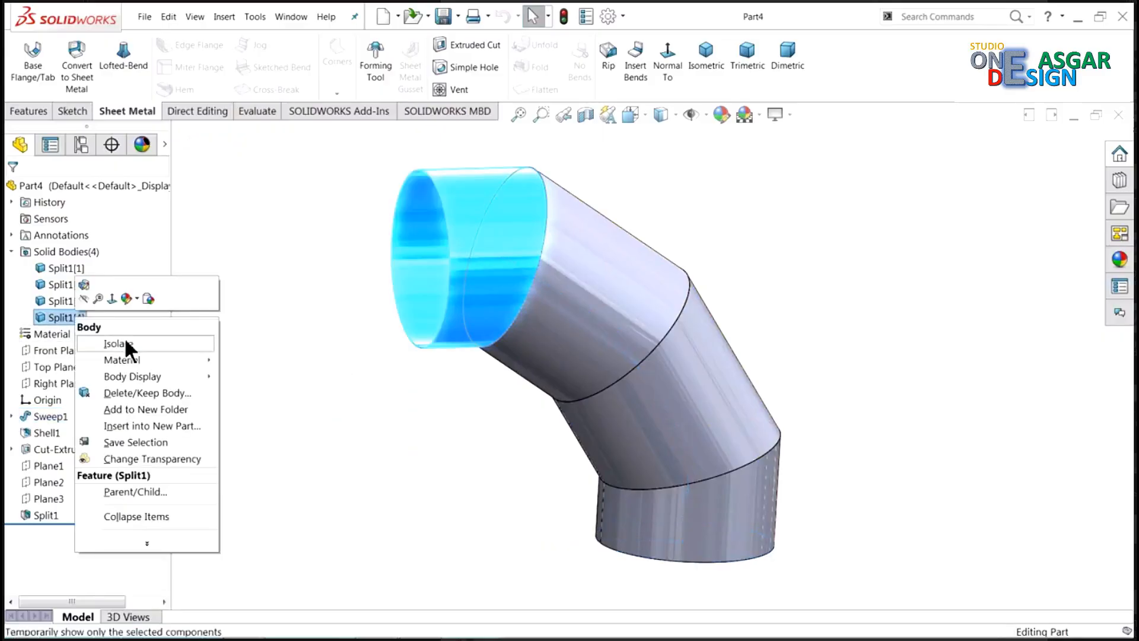
pyautogui.click(151, 426)
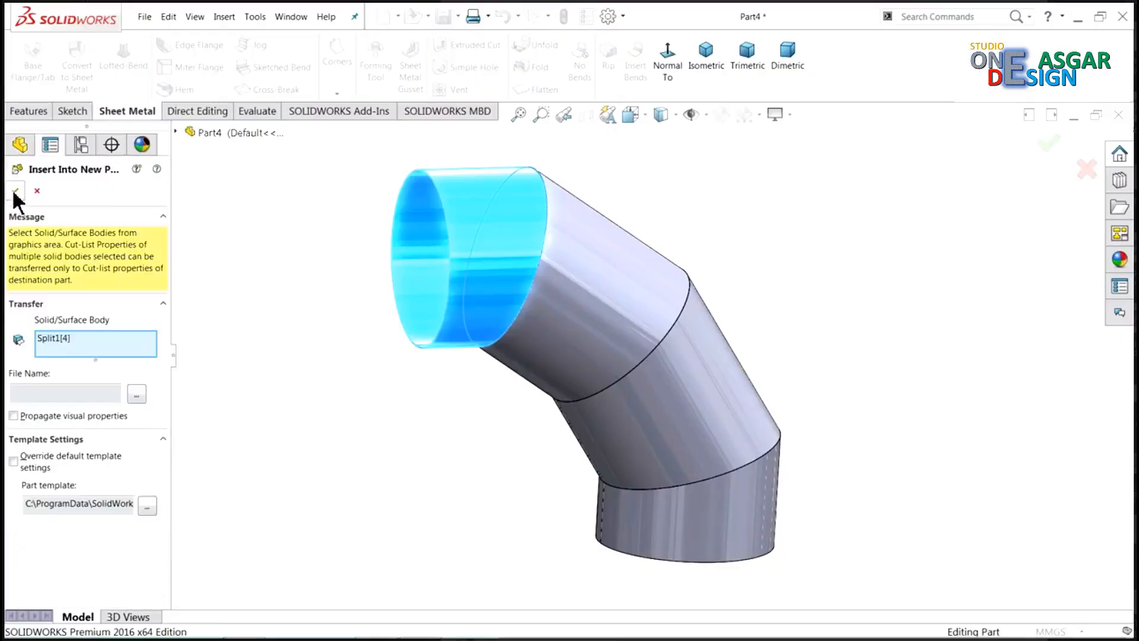
pyautogui.click(16, 190)
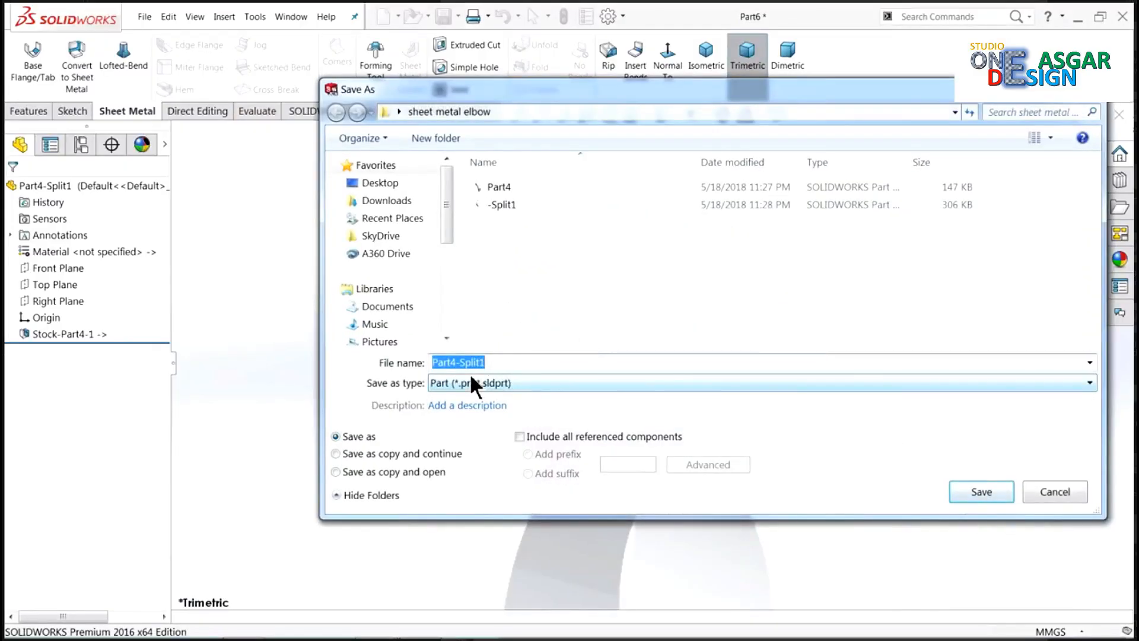
pyautogui.click(981, 491)
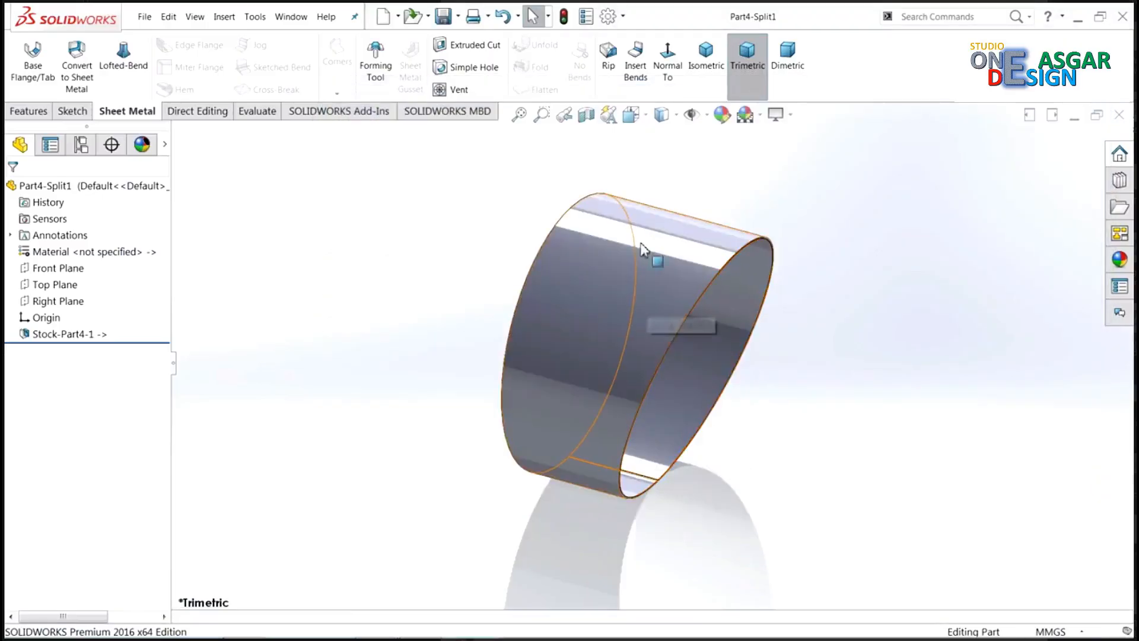
pyautogui.click(760, 113)
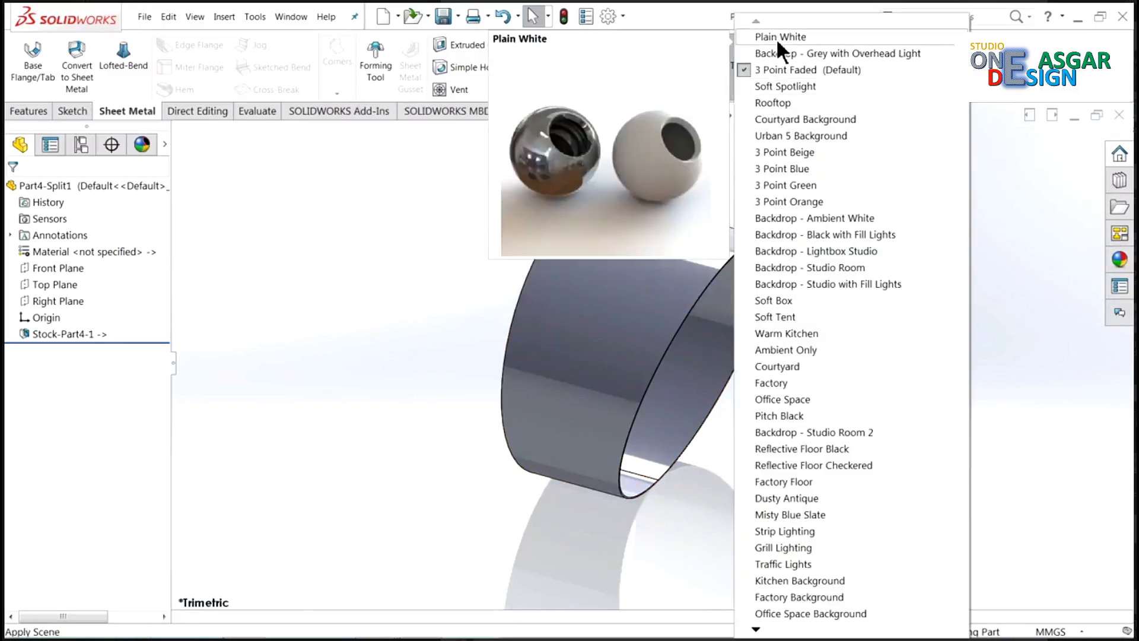
pyautogui.click(777, 35)
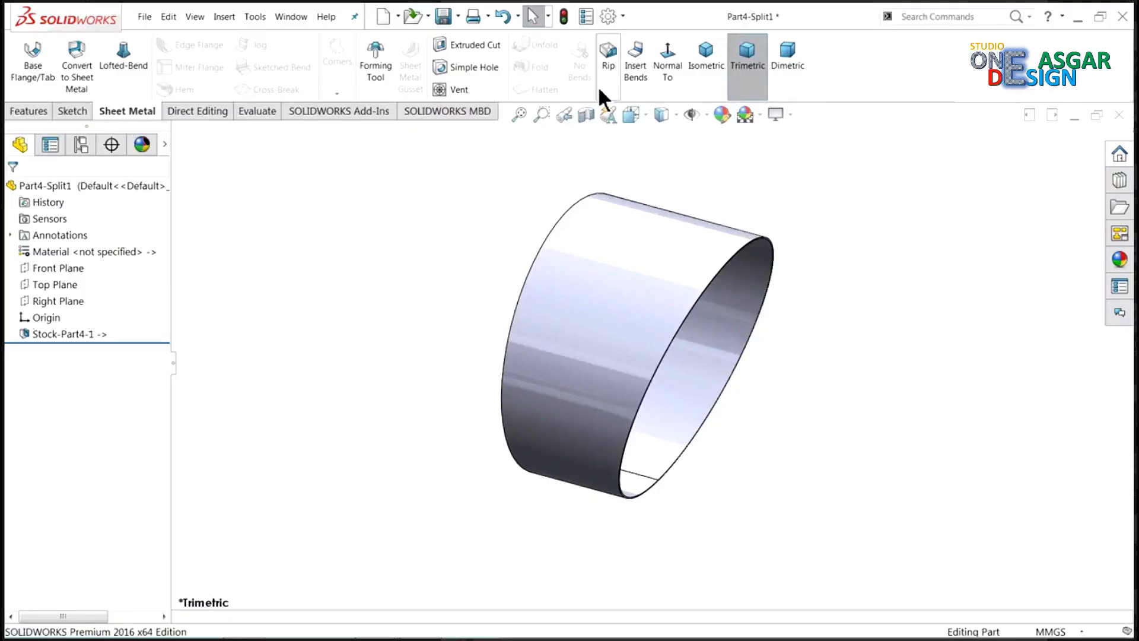
# Step: Convert the segment to sheet metal with Insert Bends, fixing the slit's inner edge and keeping the 1 mm bend radius and Tear relief
pyautogui.click(635, 71)
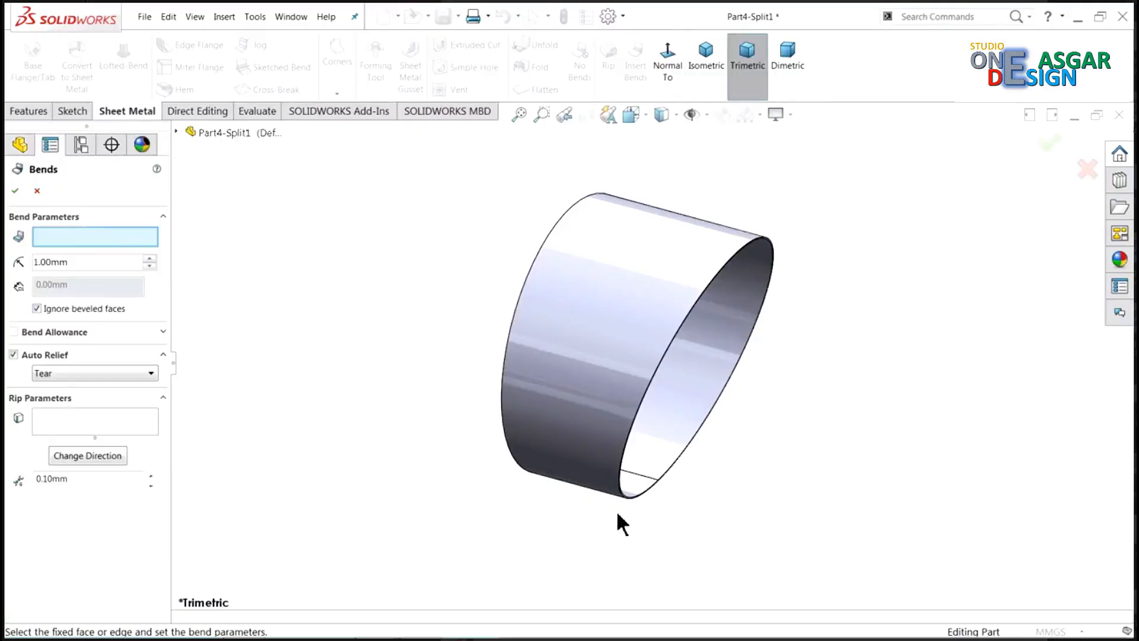
pyautogui.moveTo(616, 510); pyautogui.dragTo(503, 372, button='middle')
pyautogui.scroll(-7, 636, 263)
pyautogui.scroll(5, 503, 372)
pyautogui.scroll(-3, 376, 475)
pyautogui.scroll(-3, 496, 402)
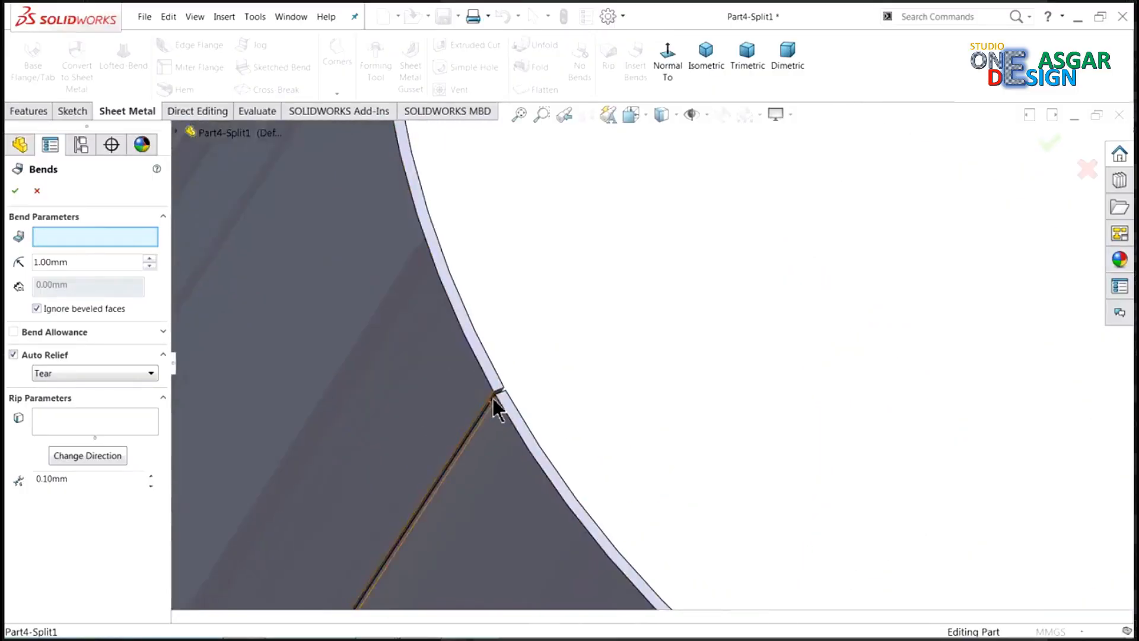
pyautogui.scroll(-2, 537, 381)
pyautogui.scroll(-2, 599, 401)
pyautogui.click(572, 387)
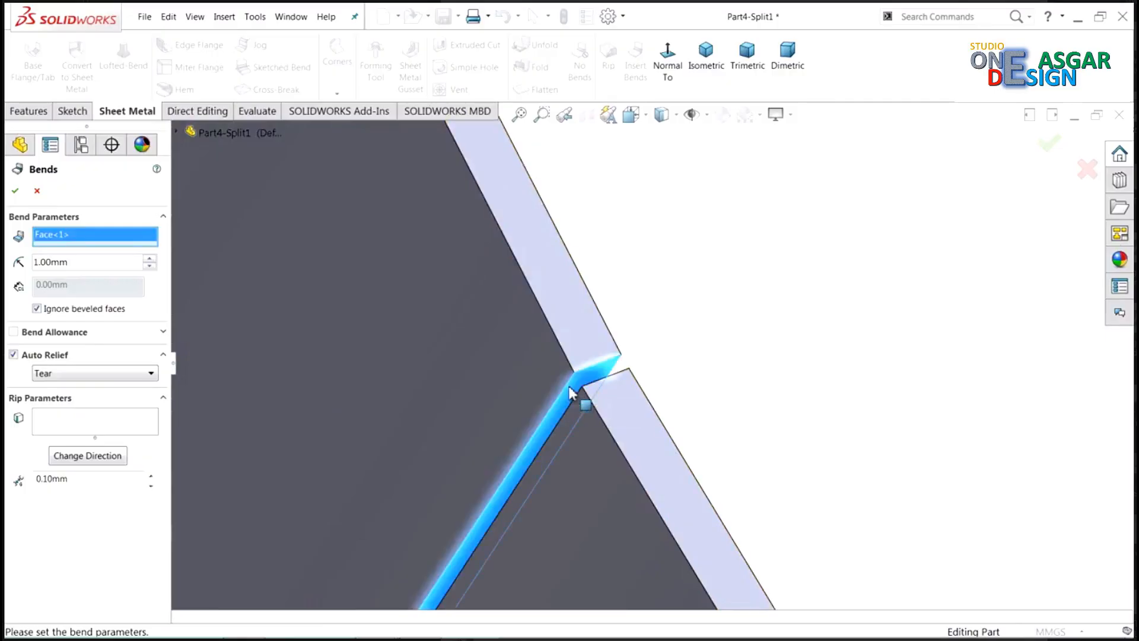
pyautogui.rightClick(112, 239)
pyautogui.click(160, 247)
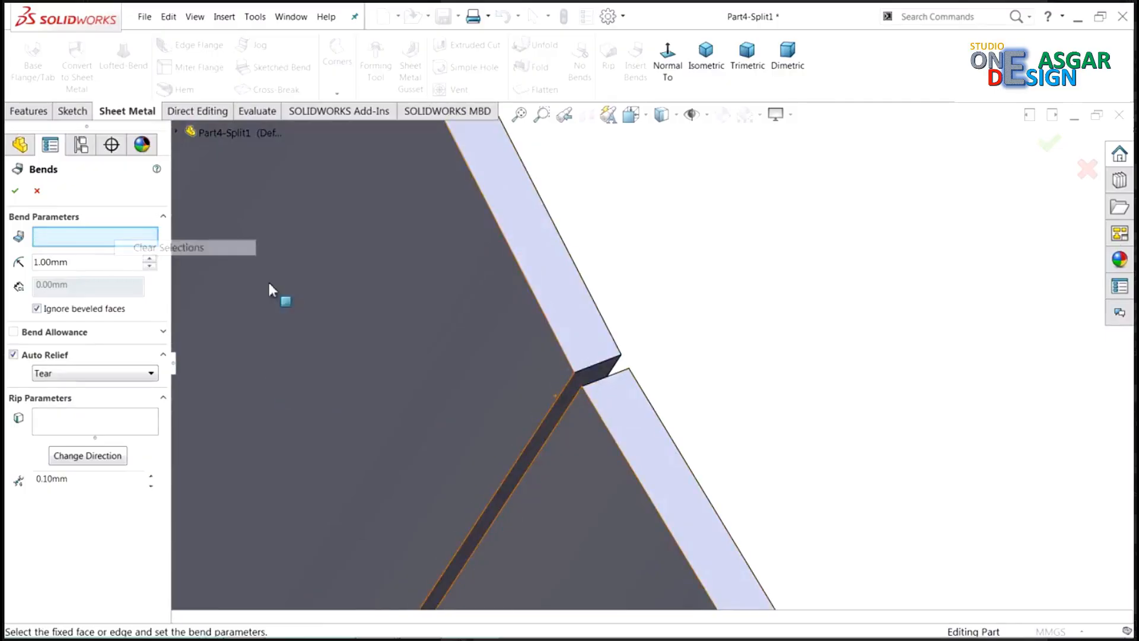
pyautogui.click(568, 392)
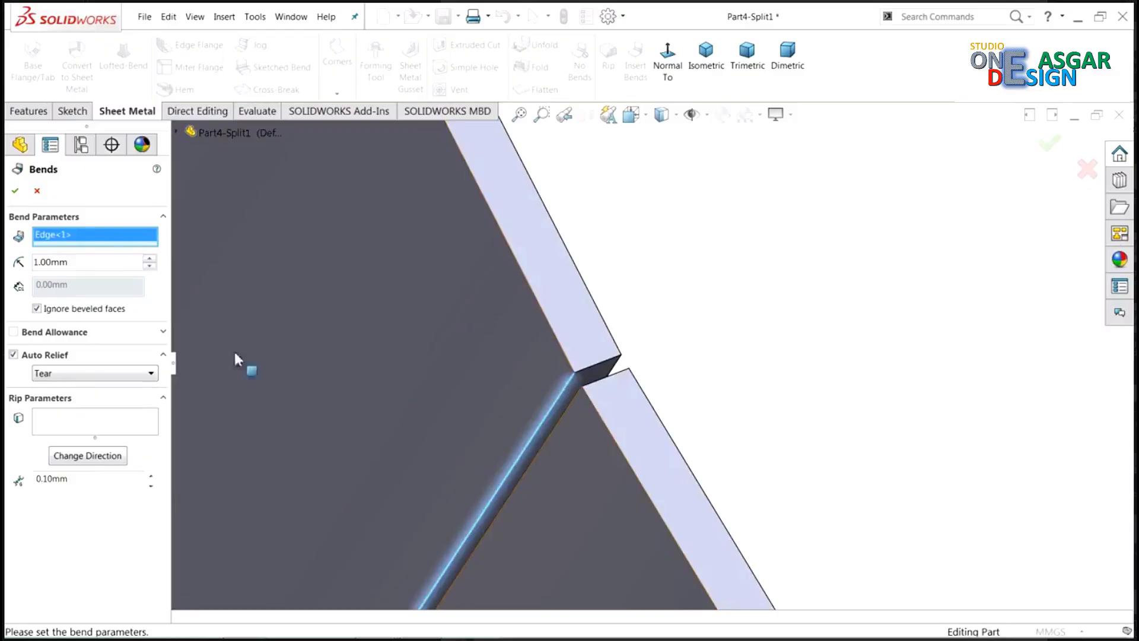
pyautogui.click(15, 191)
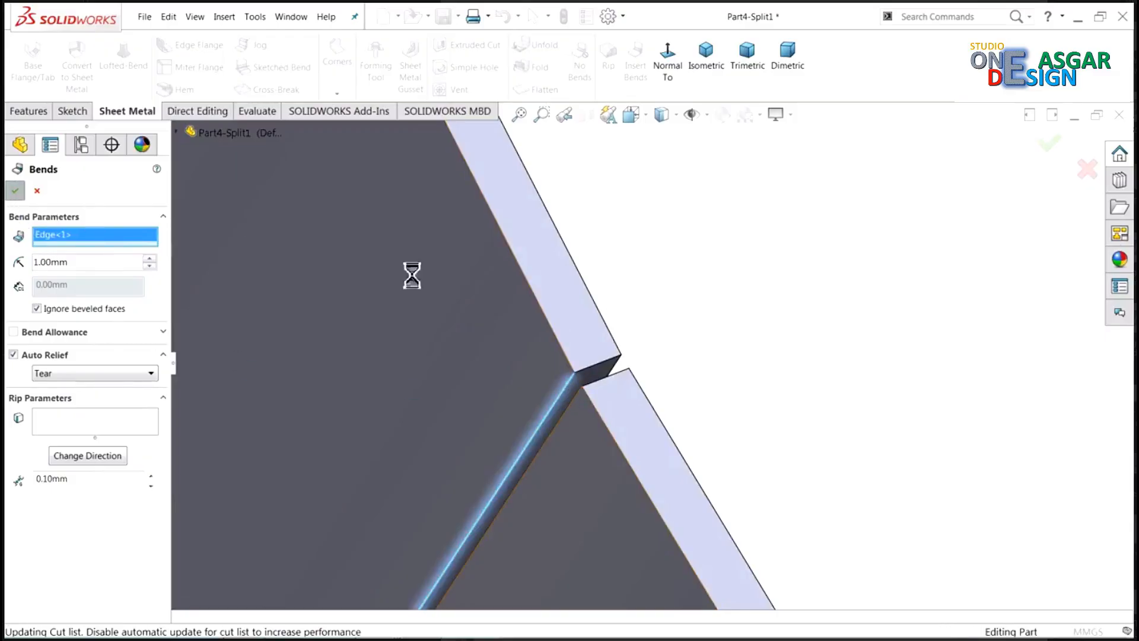
pyautogui.scroll(10, 574, 304)
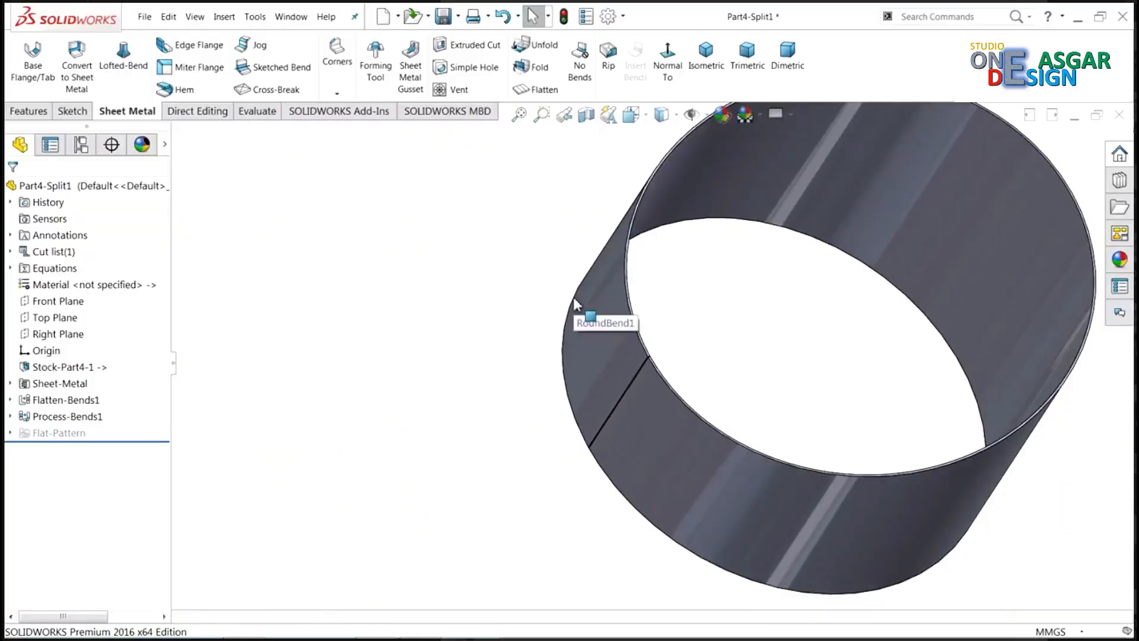
# Step: Flatten the Part4-Split1 segment and orient the view normal to its flat face
pyautogui.click(545, 89)
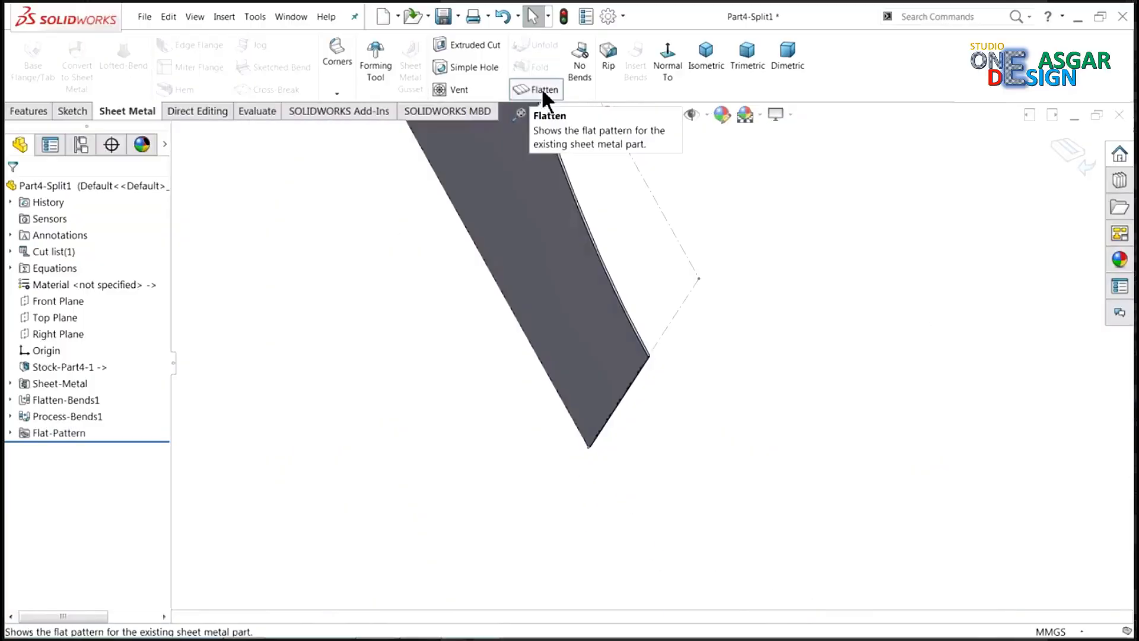
pyautogui.click(568, 260)
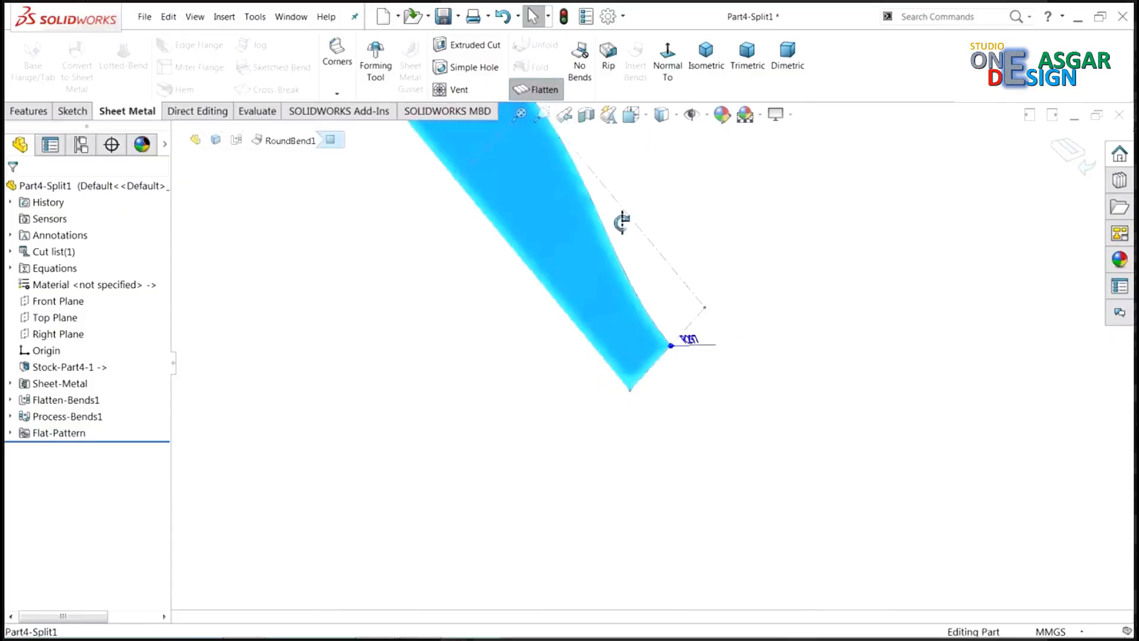
pyautogui.click(667, 70)
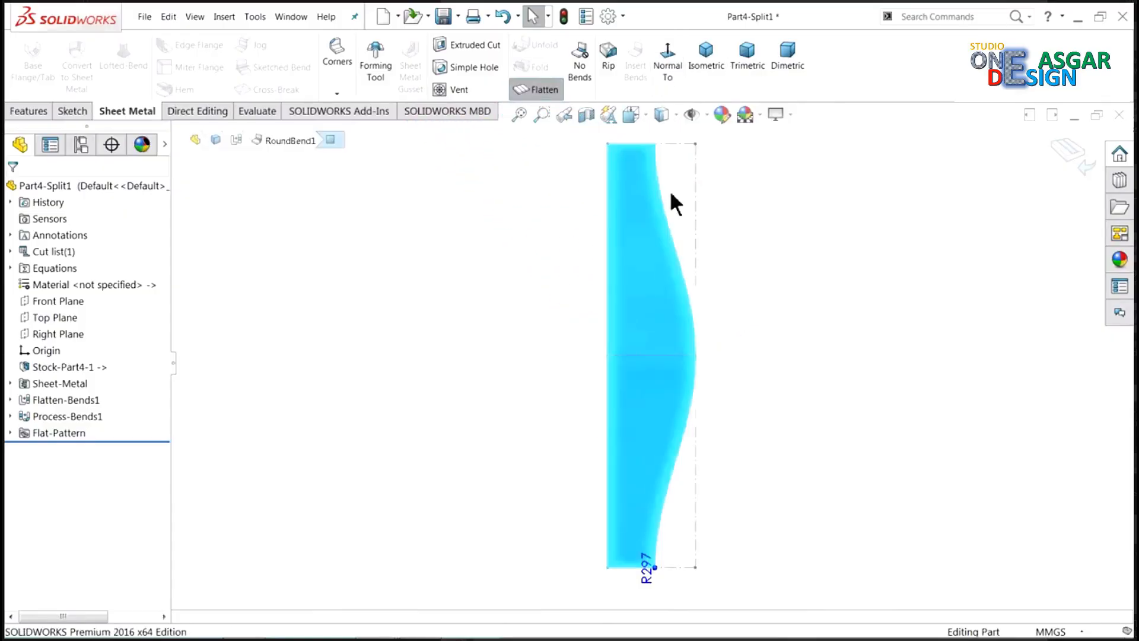
pyautogui.click(747, 327)
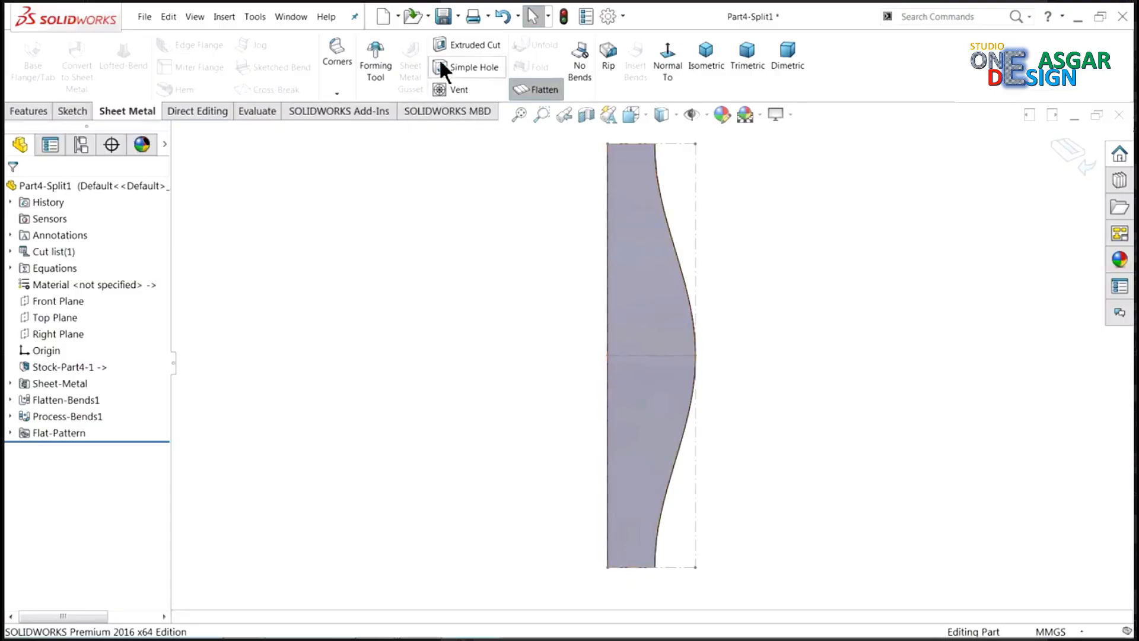
# Step: Export the sheet metal geometry as the DWG file "Flat pattern - Part4-Split1" in the "sheet metal elbow" folder
pyautogui.click(459, 17)
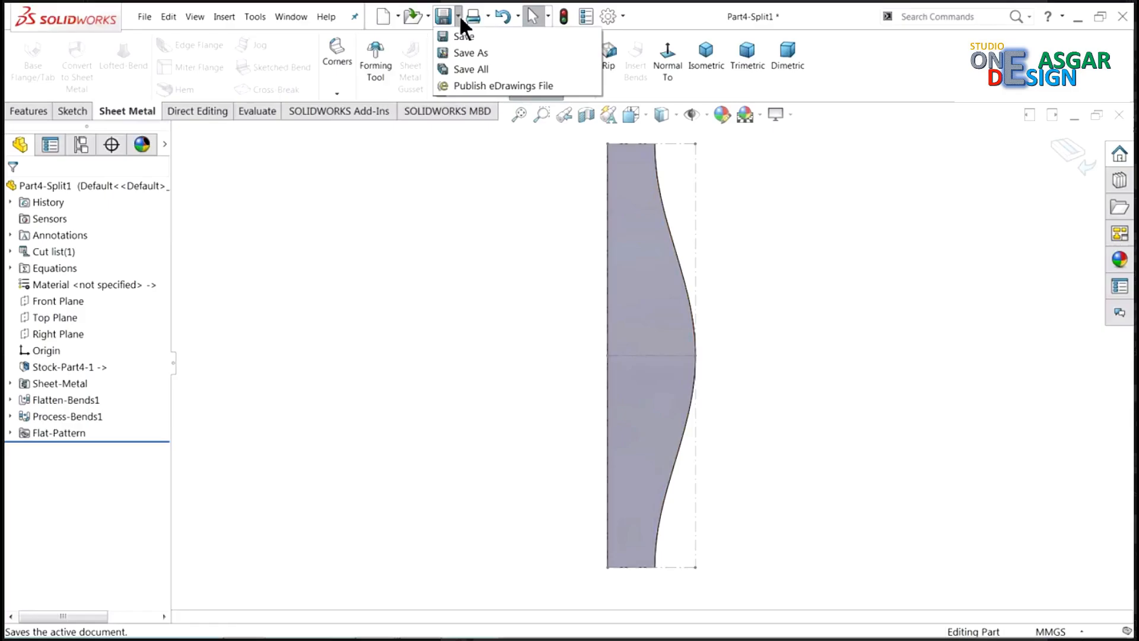
pyautogui.click(462, 53)
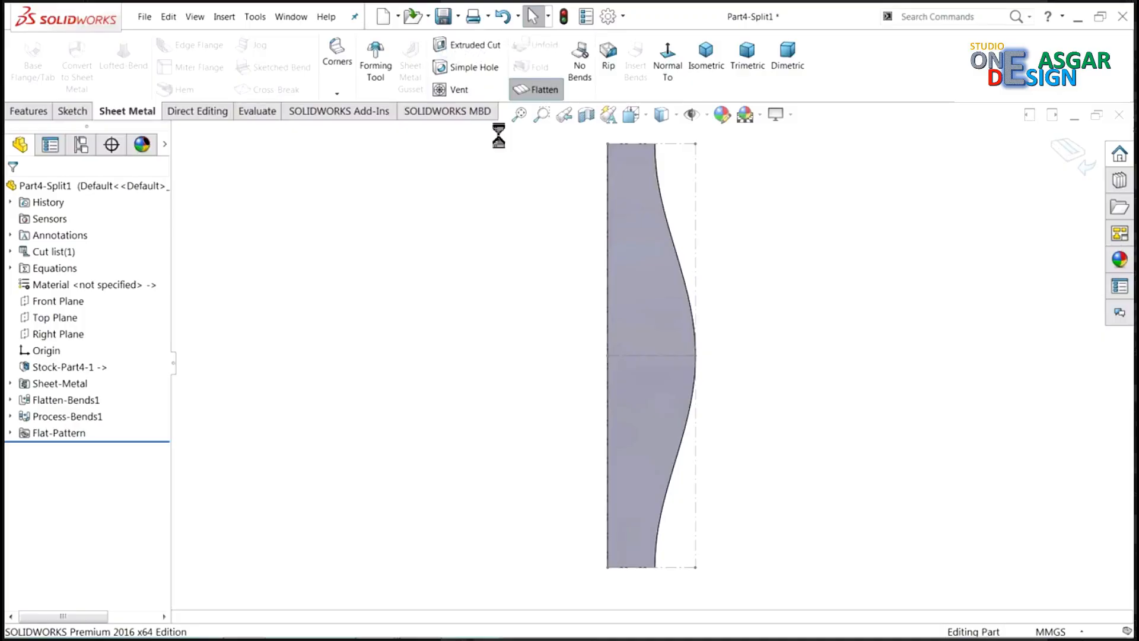
pyautogui.click(507, 382)
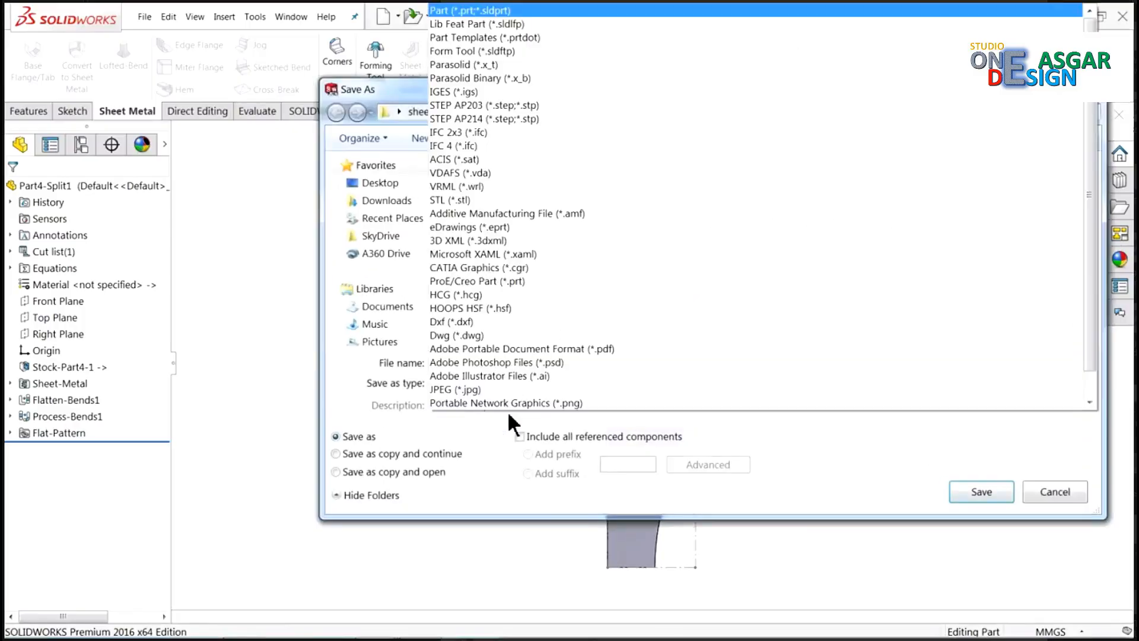
pyautogui.click(456, 335)
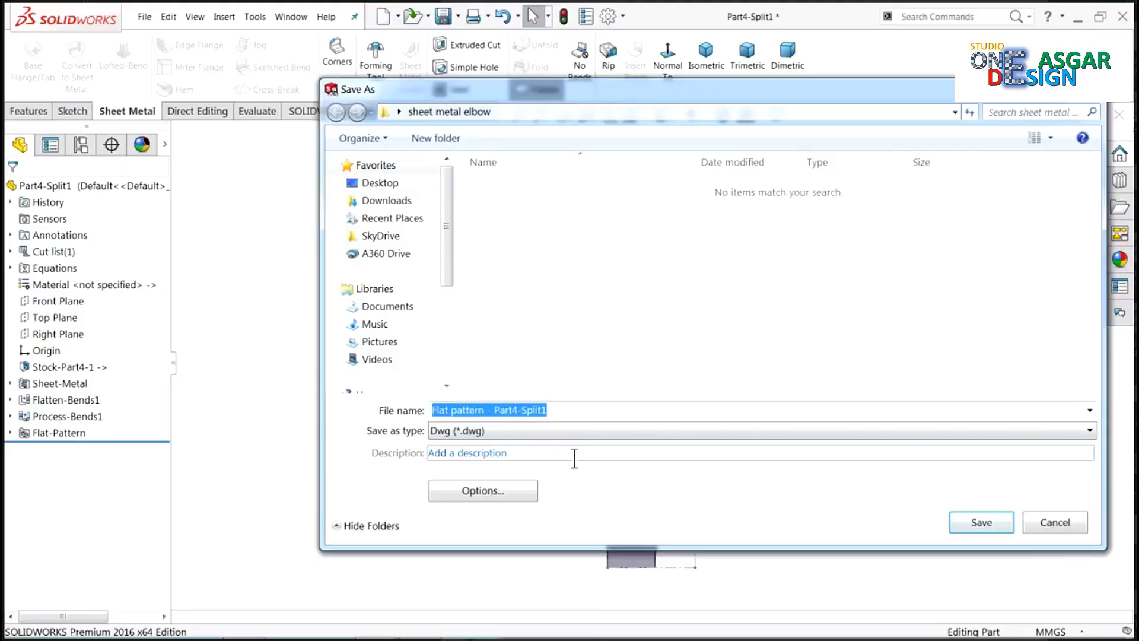
pyautogui.click(966, 521)
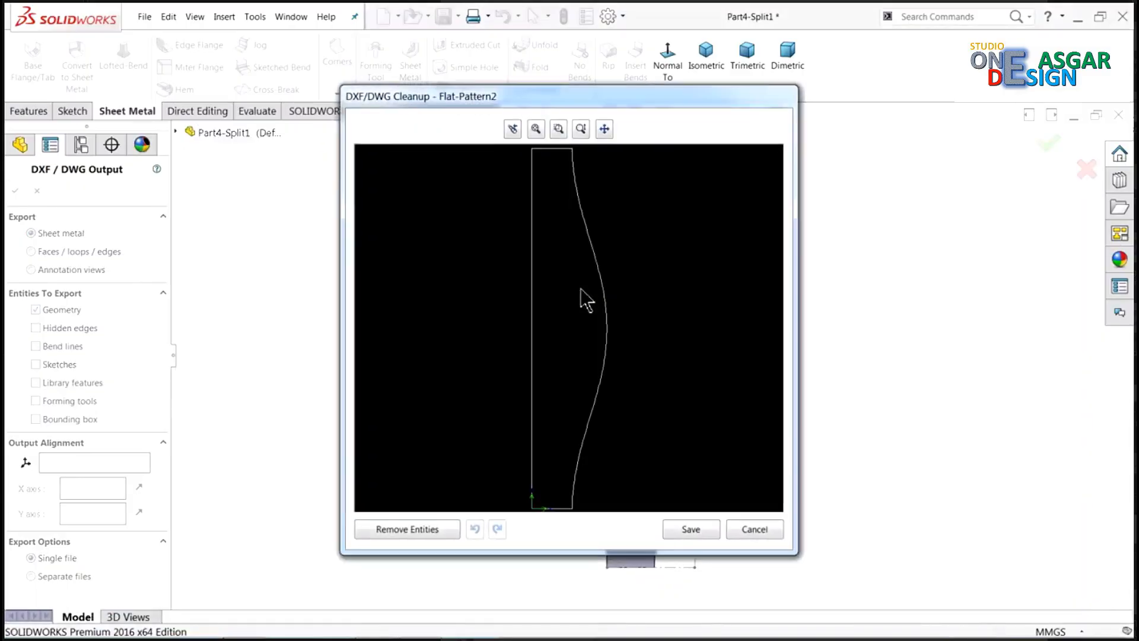
pyautogui.click(688, 530)
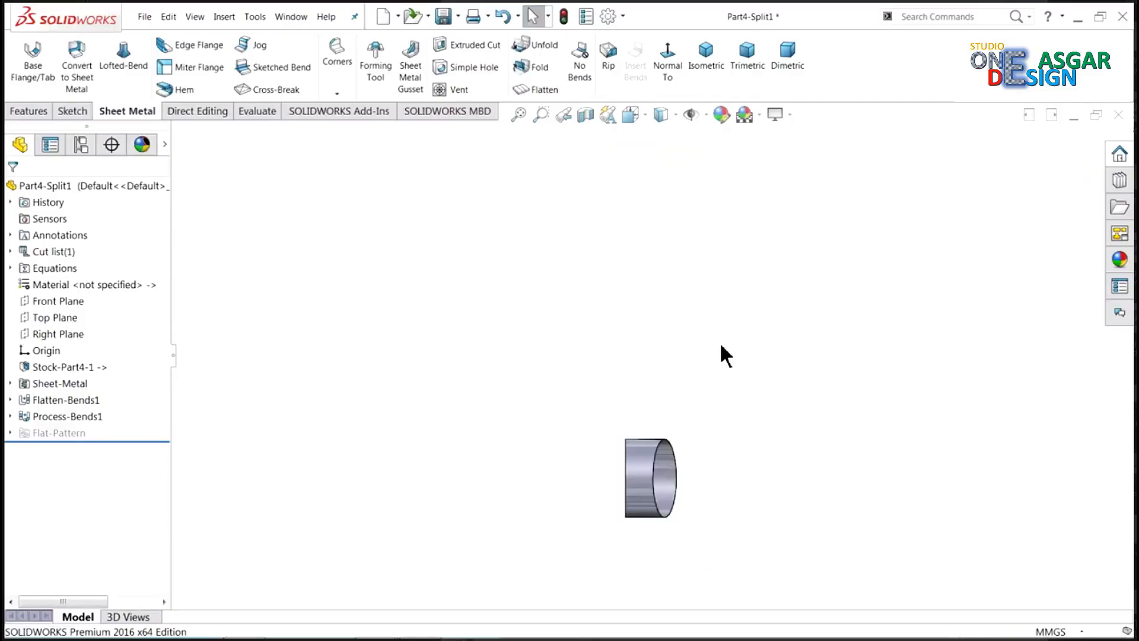
# Step: Close the Part4-Split1 part to return to the Part4 elbow, and collapse its Solid Bodies folder
pyautogui.scroll(-3, 661, 393)
pyautogui.moveTo(661, 392); pyautogui.dragTo(617, 343, button='middle')
pyautogui.scroll(-3, 624, 389)
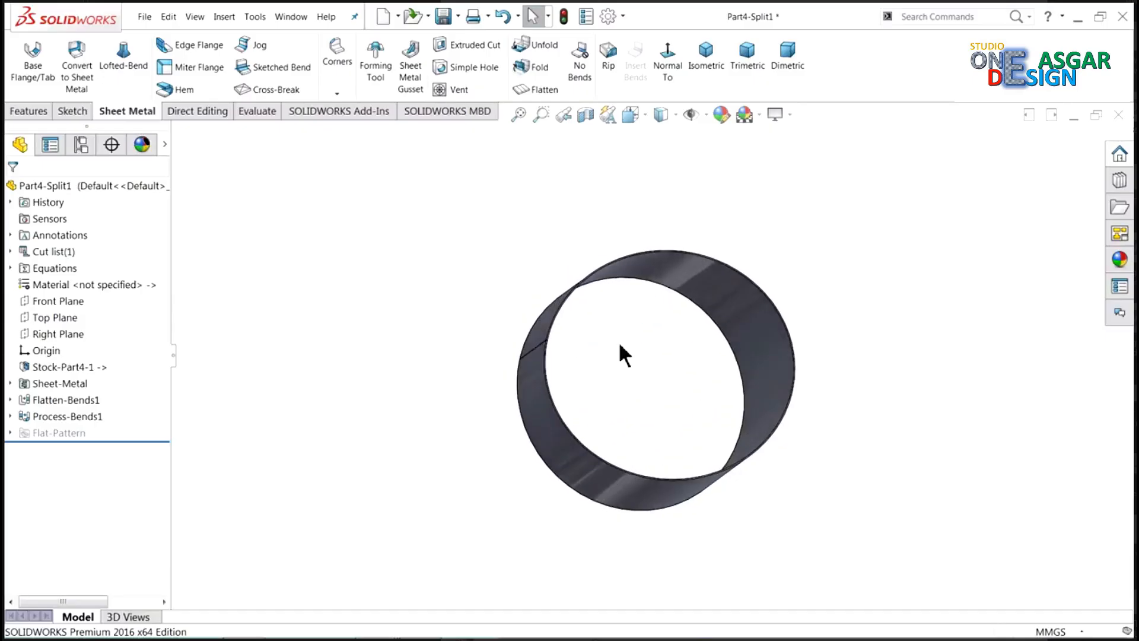
pyautogui.scroll(-3, 620, 345)
pyautogui.scroll(2, 620, 344)
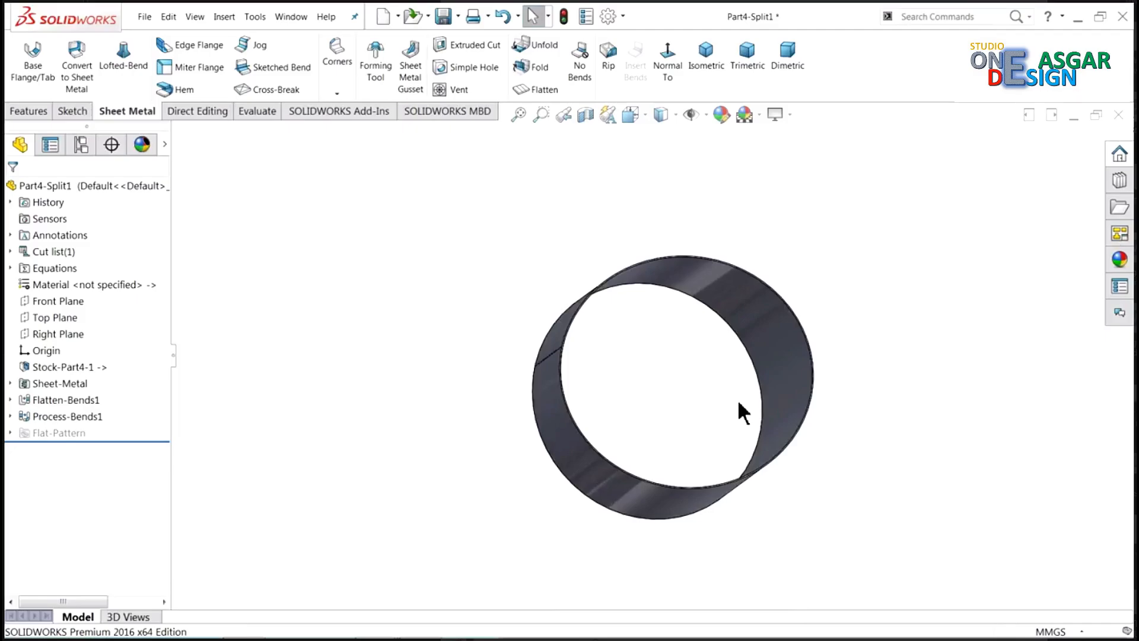
pyautogui.click(1118, 114)
pyautogui.click(270, 303)
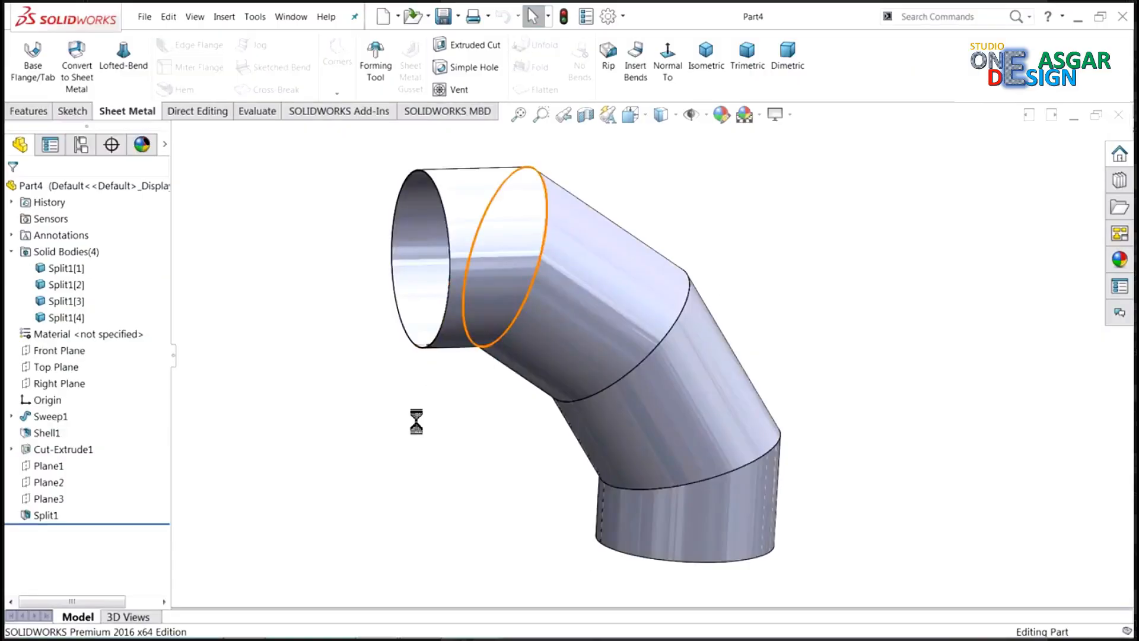
pyautogui.moveTo(417, 422)
pyautogui.mouseDown(button='middle')
pyautogui.moveTo(424, 404)
pyautogui.moveTo(414, 434)
pyautogui.moveTo(432, 404)
pyautogui.moveTo(427, 421)
pyautogui.mouseUp(button='middle')
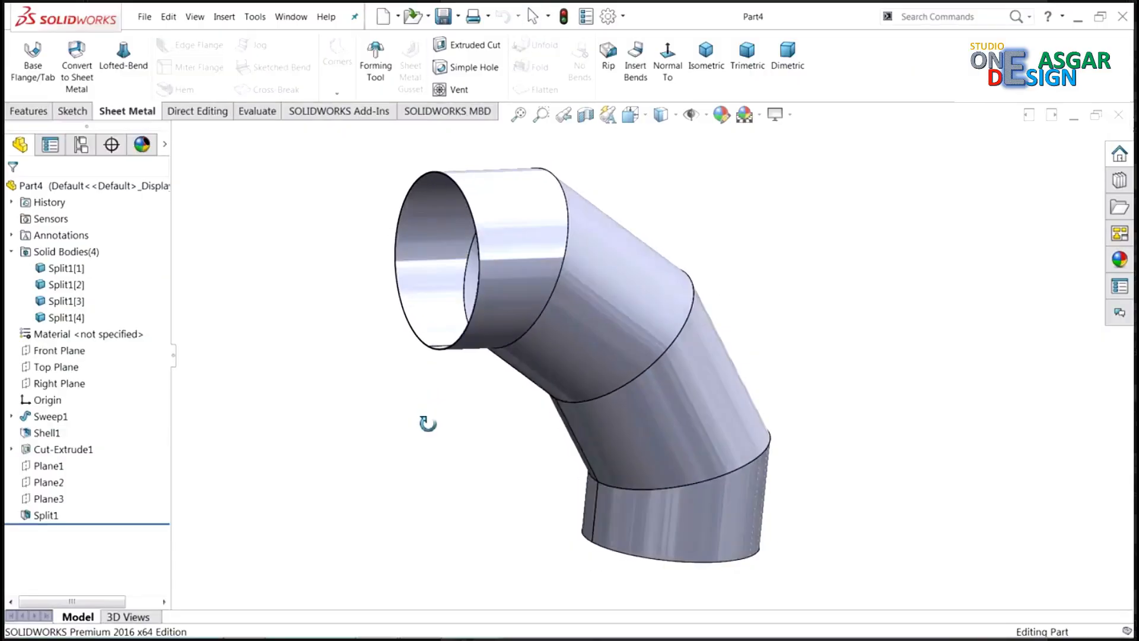
pyautogui.click(12, 253)
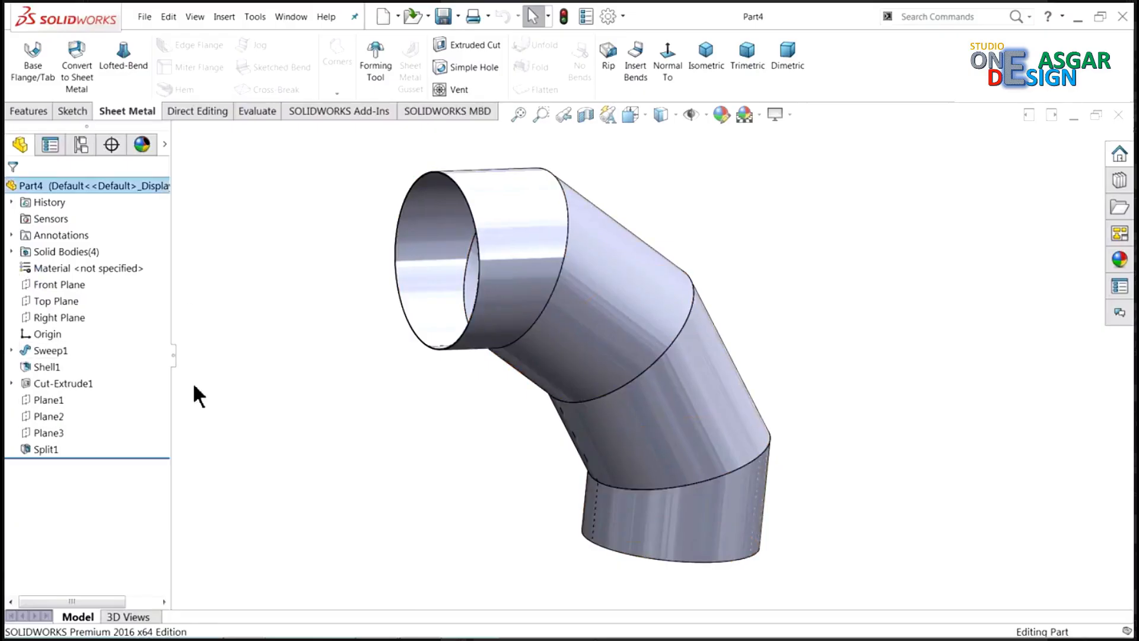